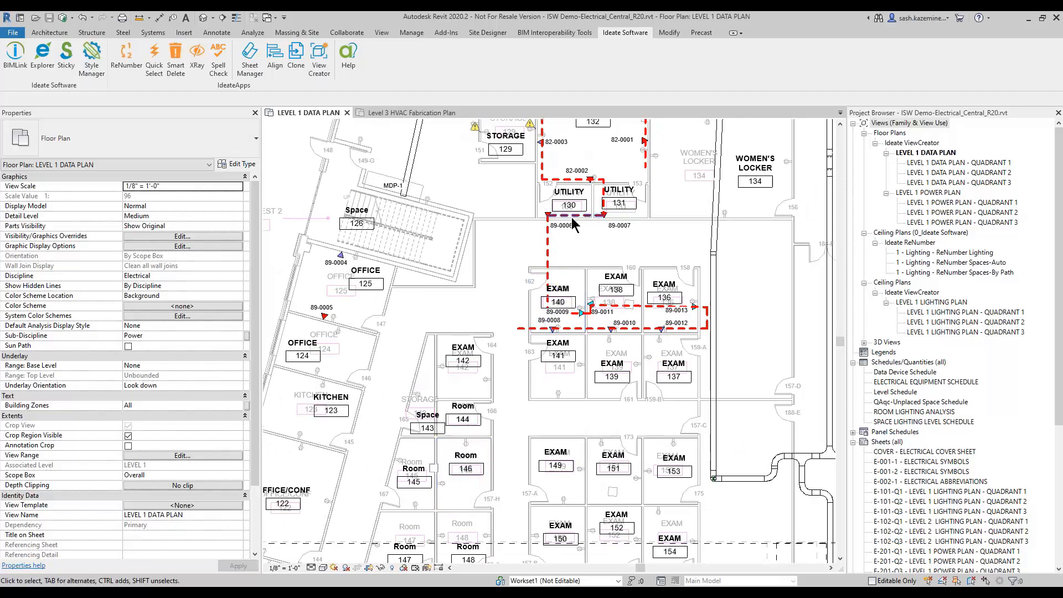
Step: Examine the data device tags and the dashed path in and around Data room 132 on the Level 1 data plan
{"action": "scroll", "coordinate": [571, 217], "scroll_direction": "up", "scroll_amount": 5}
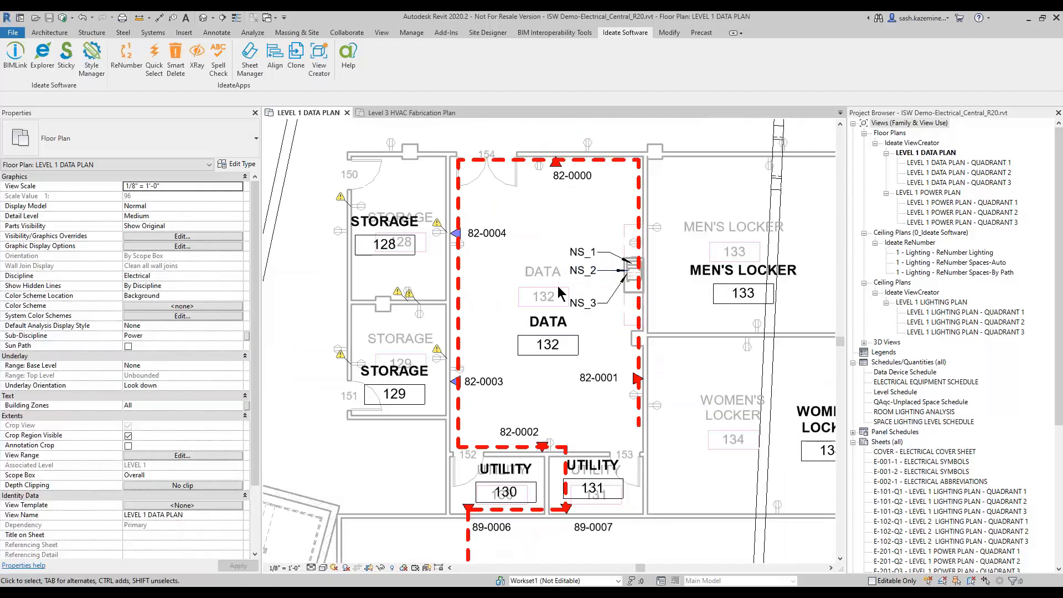
{"action": "scroll", "coordinate": [557, 284], "scroll_direction": "up", "scroll_amount": 1}
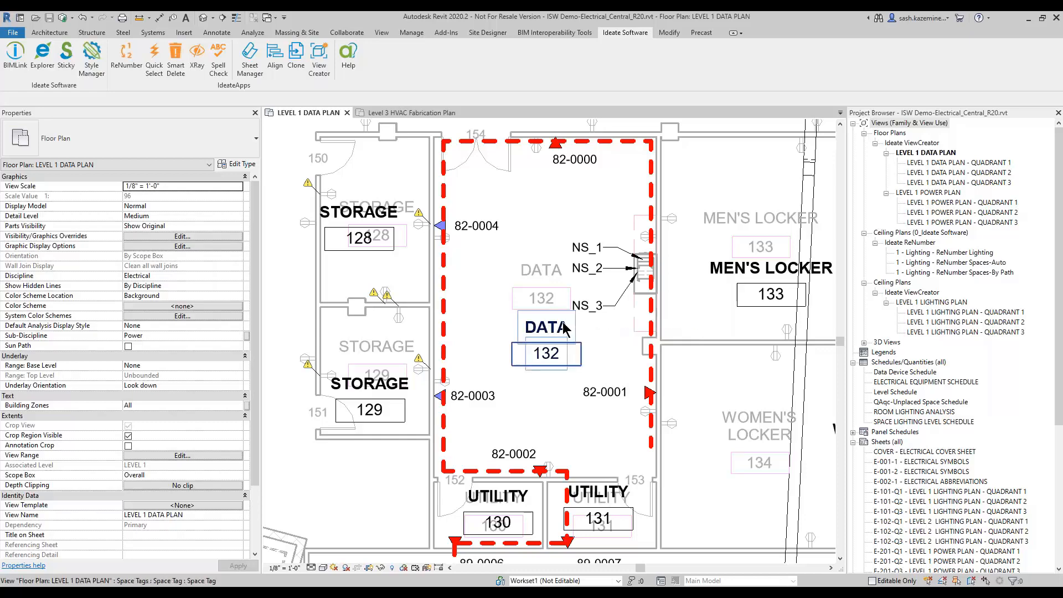
{"action": "scroll", "coordinate": [531, 355], "scroll_direction": "up", "scroll_amount": 2}
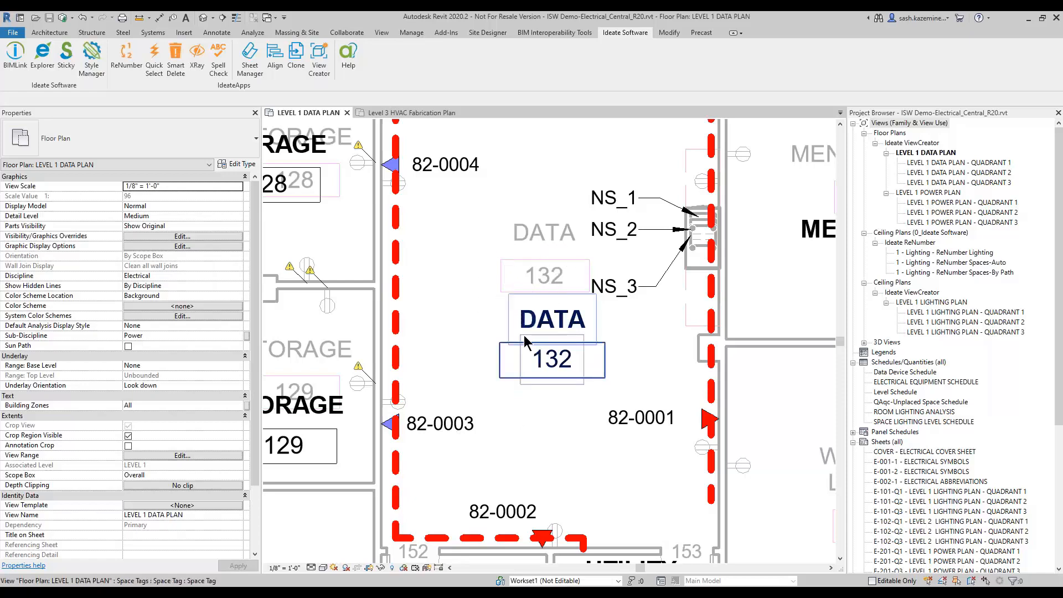
{"action": "scroll", "coordinate": [526, 357], "scroll_direction": "down", "scroll_amount": 1}
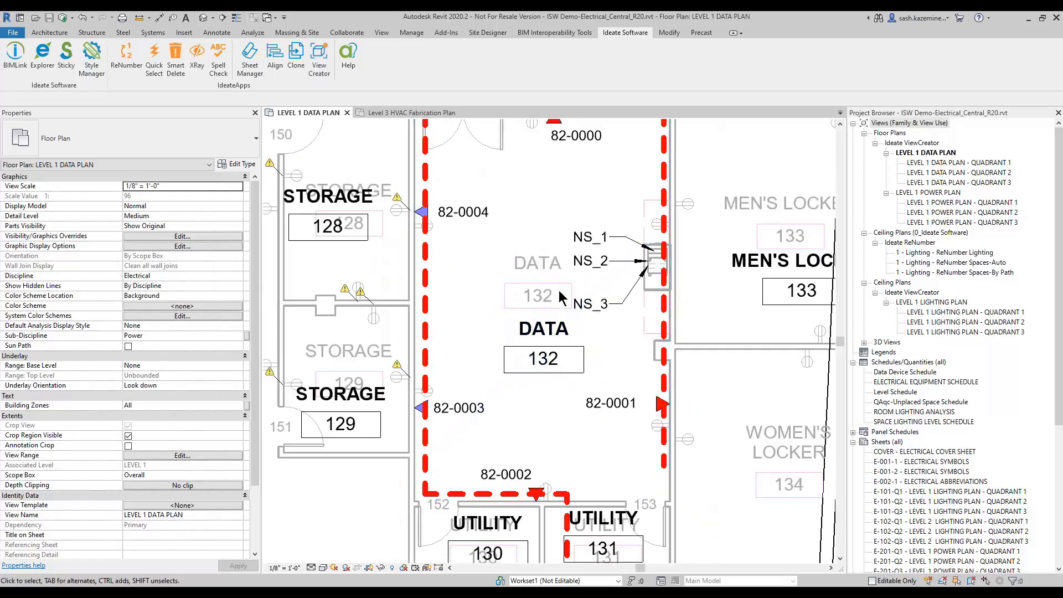
{"action": "scroll", "coordinate": [560, 289], "scroll_direction": "down", "scroll_amount": 1}
{"action": "scroll", "coordinate": [582, 256], "scroll_direction": "up", "scroll_amount": 2}
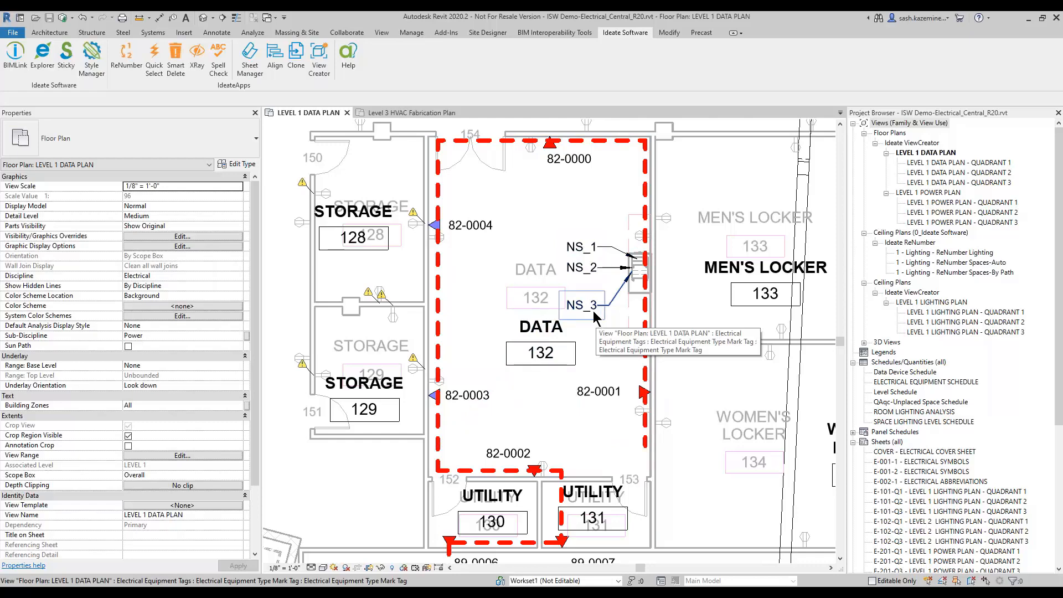
{"action": "scroll", "coordinate": [595, 320], "scroll_direction": "down", "scroll_amount": 1}
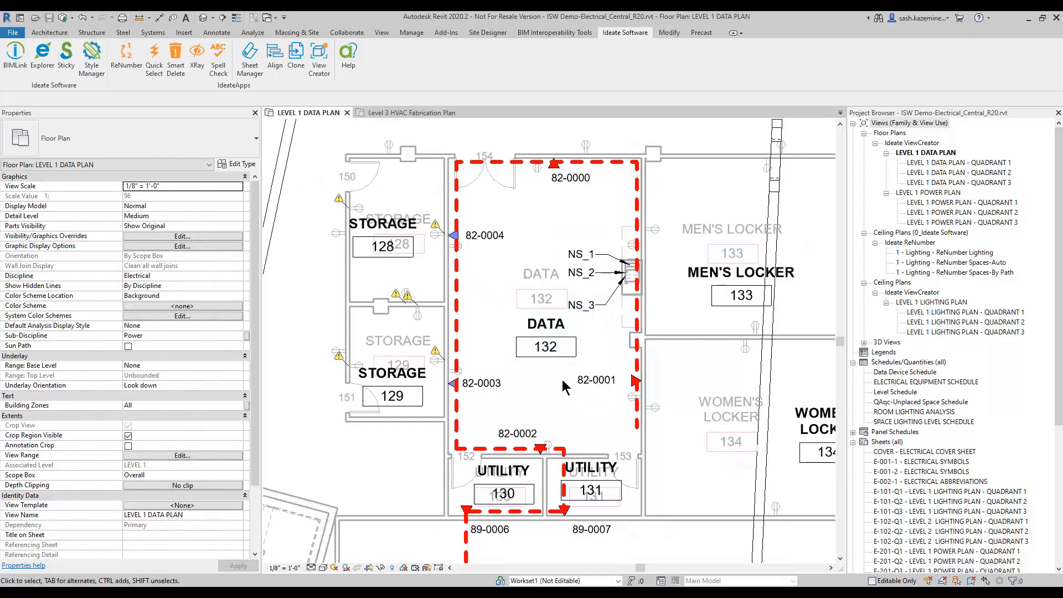
{"action": "scroll", "coordinate": [562, 387], "scroll_direction": "down", "scroll_amount": 1}
{"action": "scroll", "coordinate": [601, 393], "scroll_direction": "up", "scroll_amount": 1}
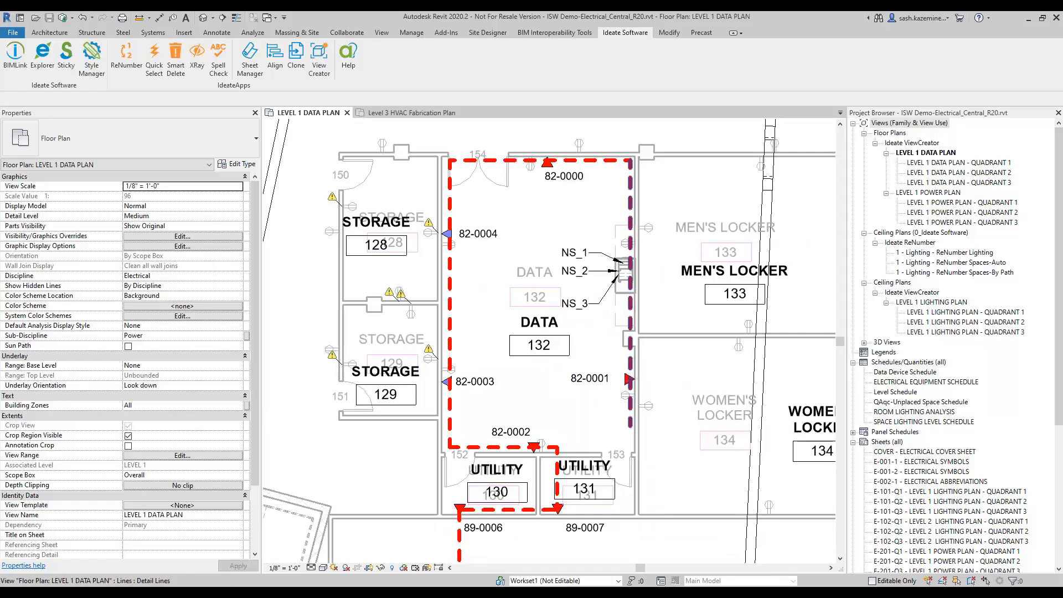
Step: Check the dashed path's line style, and trace the whole connected chain of lines from Data room 132 to the exam rooms
{"action": "left_click", "coordinate": [631, 399]}
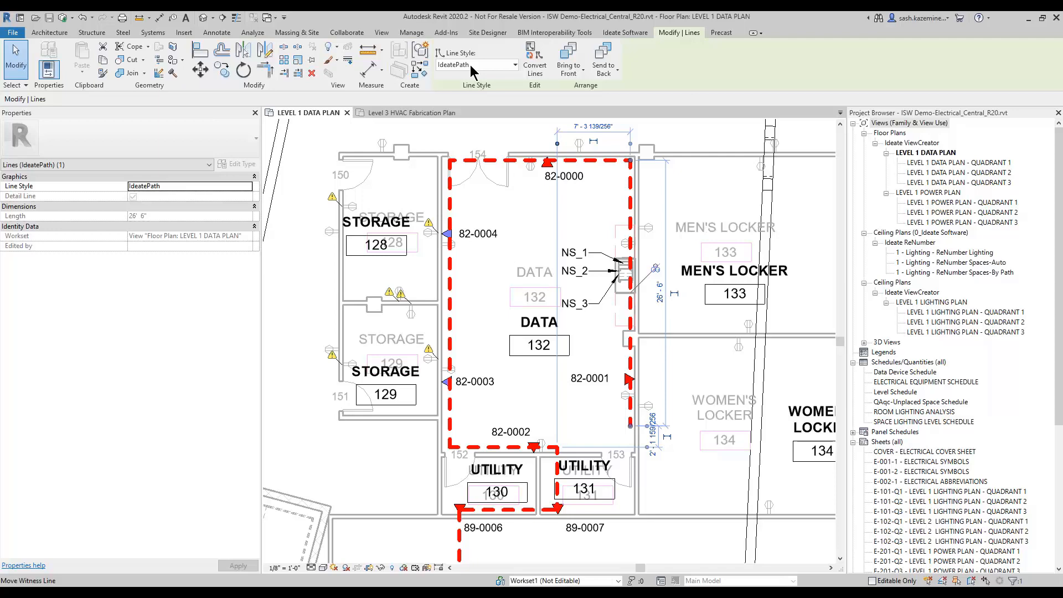
{"action": "left_click", "coordinate": [516, 138]}
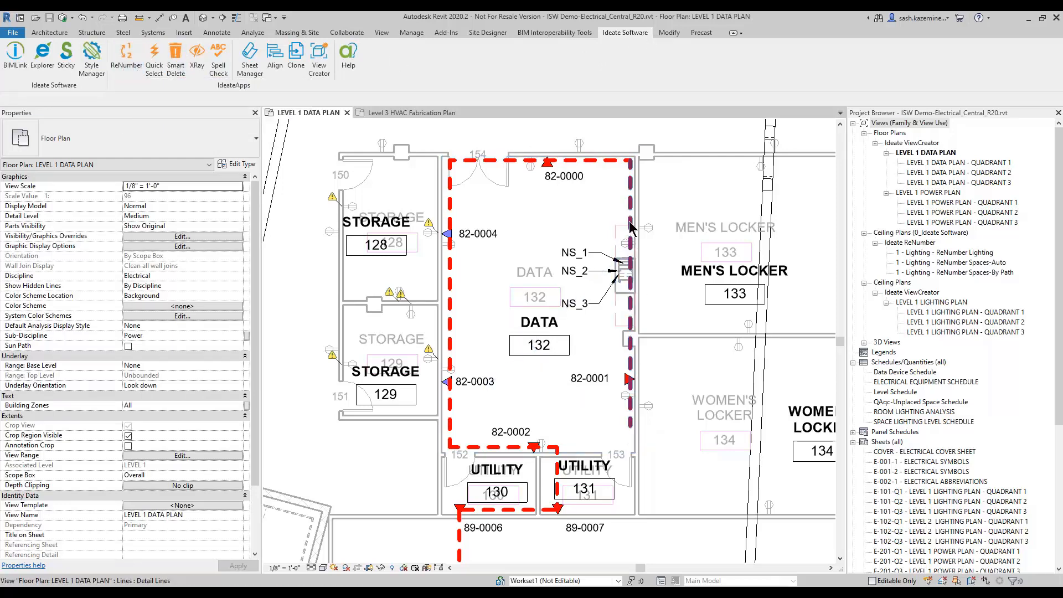
{"action": "key", "text": "Tab"}
{"action": "left_click", "coordinate": [630, 415]}
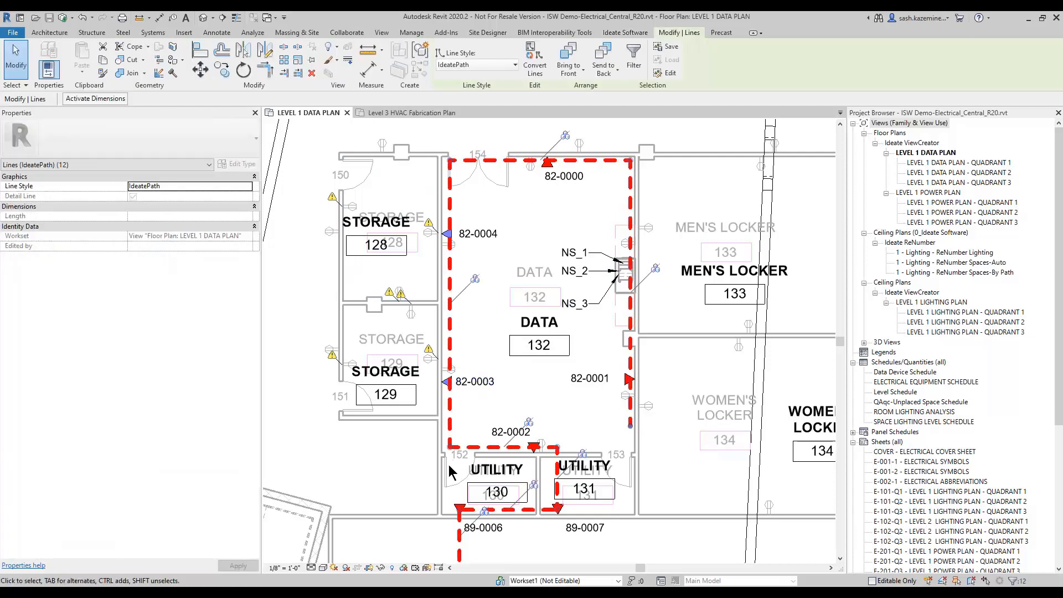
{"action": "scroll", "coordinate": [450, 456], "scroll_direction": "up", "scroll_amount": 4}
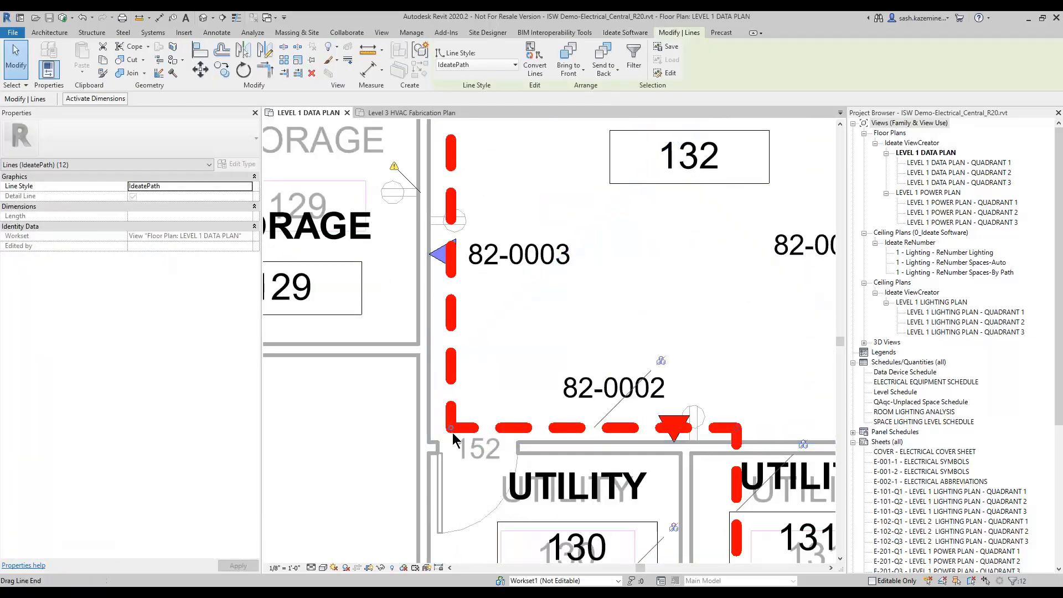
{"action": "scroll", "coordinate": [452, 431], "scroll_direction": "down", "scroll_amount": 6}
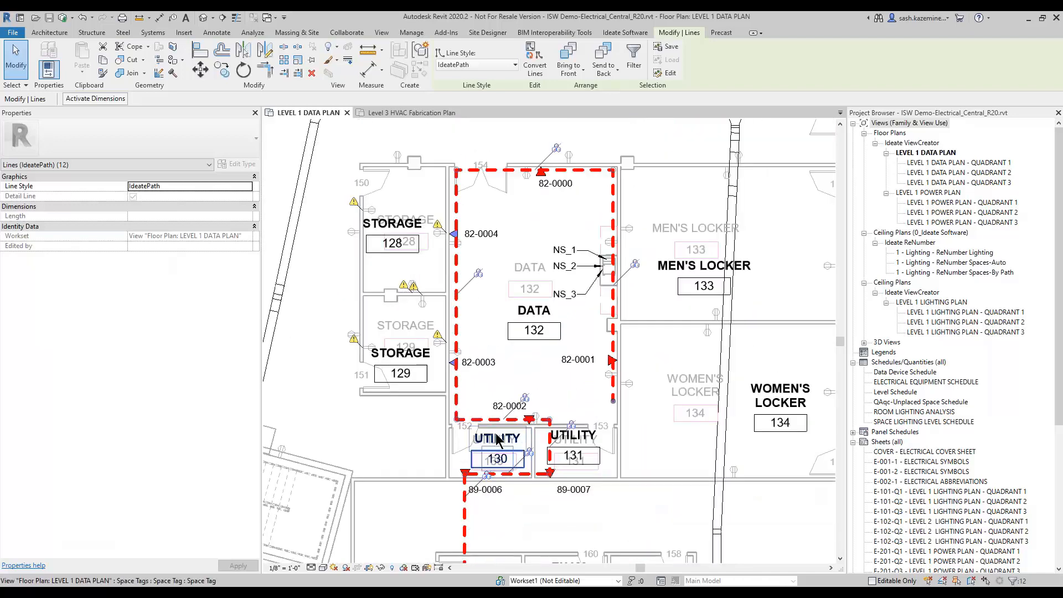
{"action": "middle_click_drag", "start_coordinate": [490, 540], "coordinate": [464, 375]}
{"action": "scroll", "coordinate": [464, 376], "scroll_direction": "up", "scroll_amount": 2}
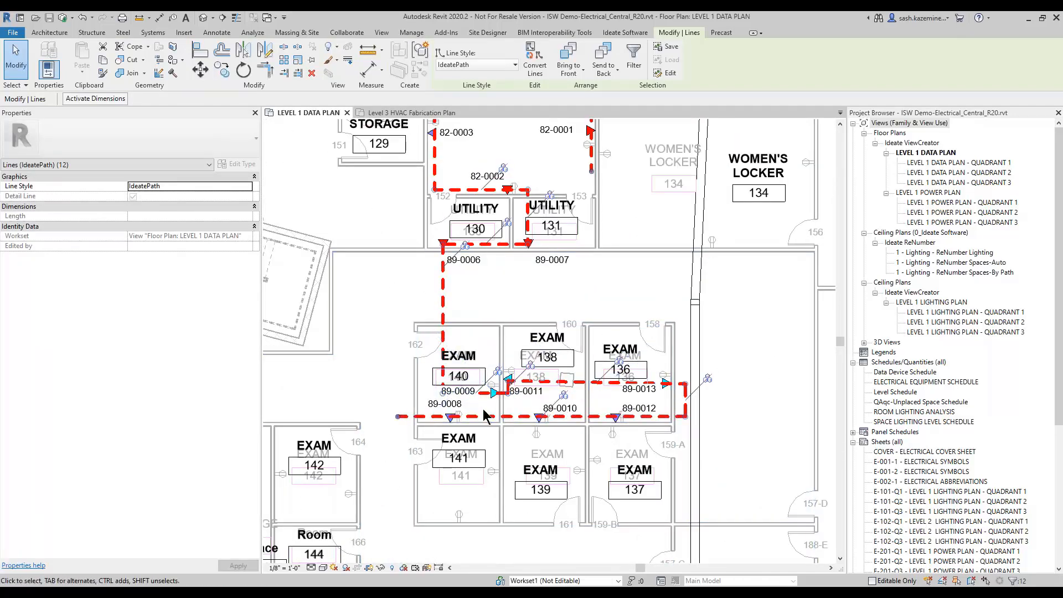
{"action": "scroll", "coordinate": [487, 415], "scroll_direction": "down", "scroll_amount": 2}
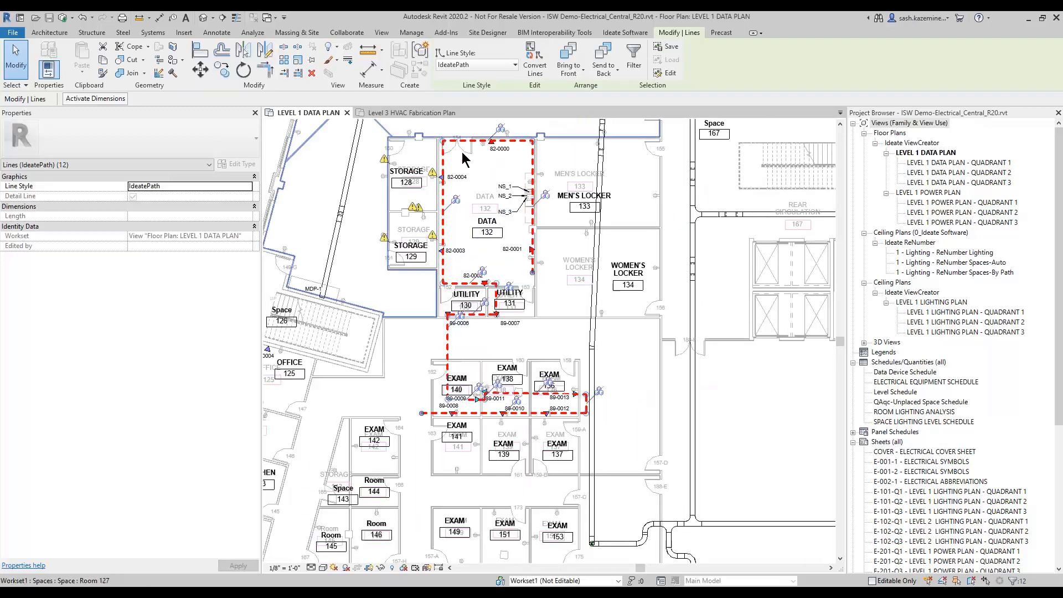
{"action": "key", "text": "Escape"}
Step: Start ReNumber and review the available numbering rules, keeping the Data Devices rule
{"action": "scroll", "coordinate": [286, 118], "scroll_direction": "up", "scroll_amount": 3}
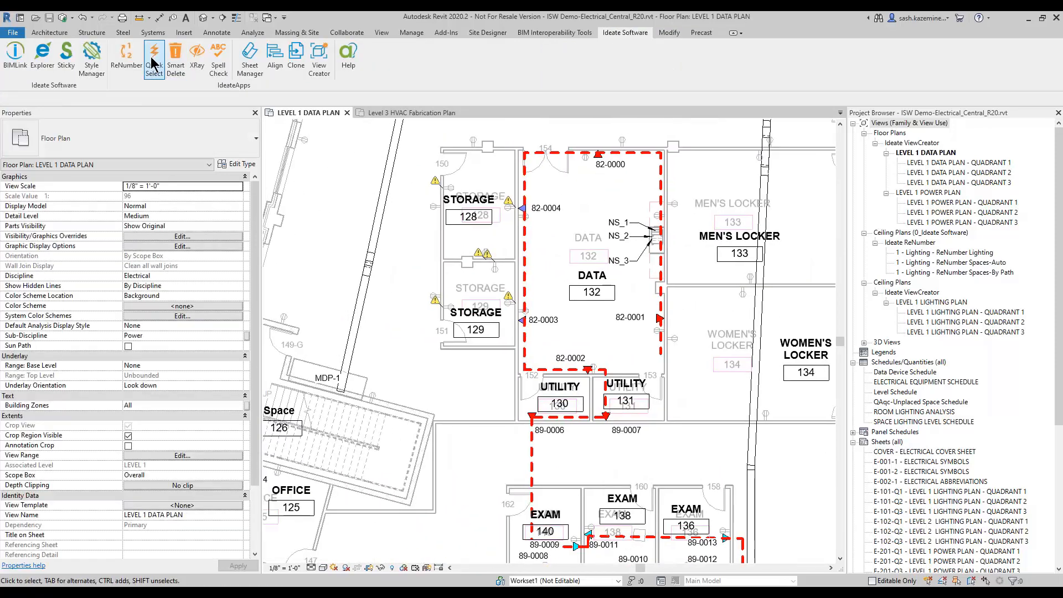
{"action": "left_click", "coordinate": [126, 58]}
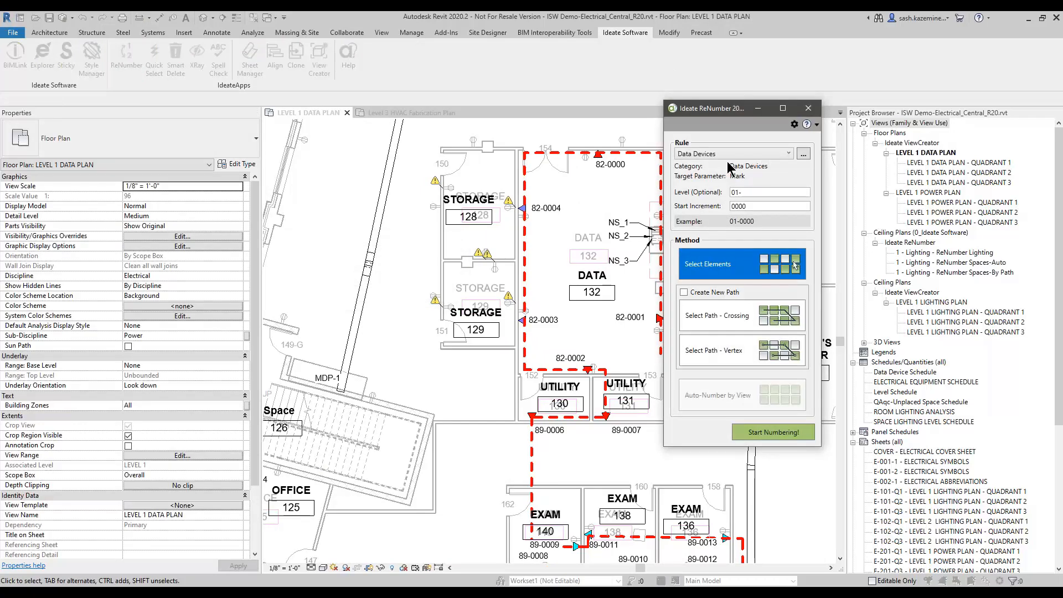
{"action": "left_click", "coordinate": [730, 155]}
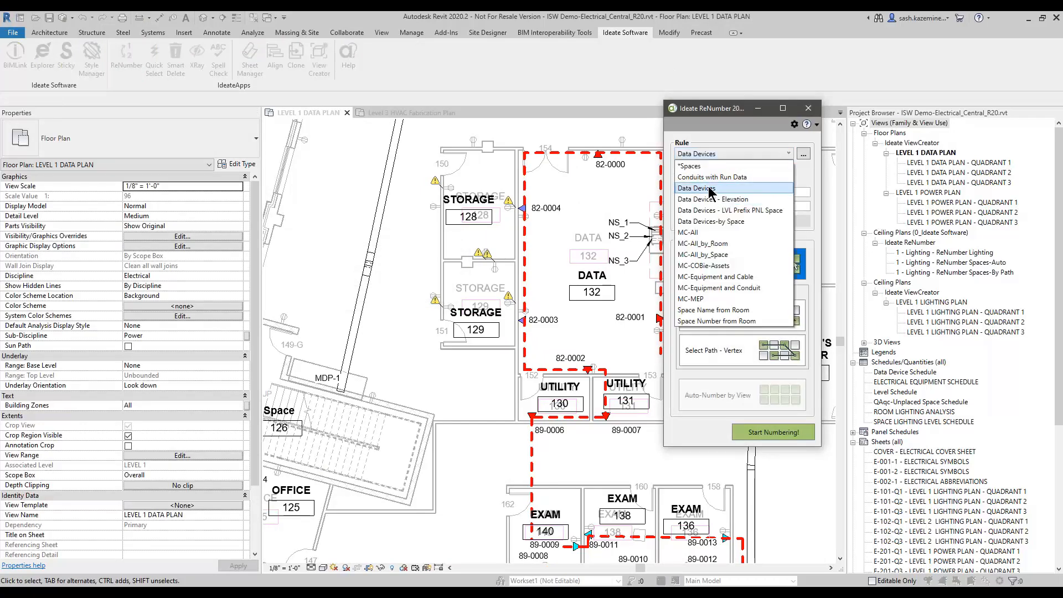
{"action": "left_click_drag", "start_coordinate": [664, 178], "coordinate": [790, 196], "text": "ctrl"}
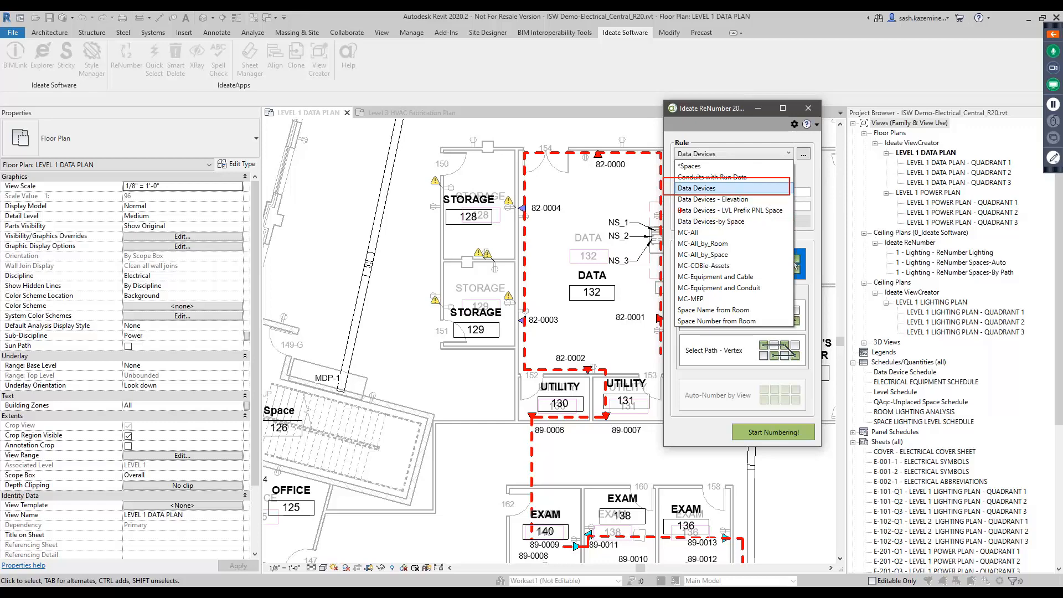
{"action": "left_click_drag", "start_coordinate": [674, 206], "coordinate": [795, 216], "text": "ctrl"}
{"action": "key", "text": "Escape"}
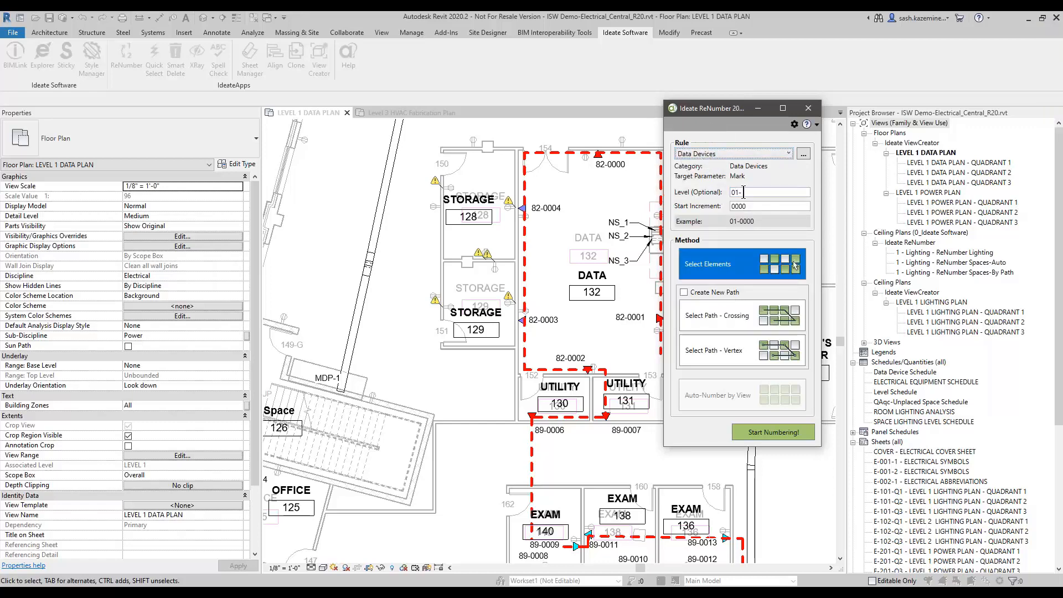
Step: Set the start increment to 001 and choose the Select Path - Crossing method
{"action": "left_click_drag", "start_coordinate": [746, 193], "coordinate": [709, 205]}
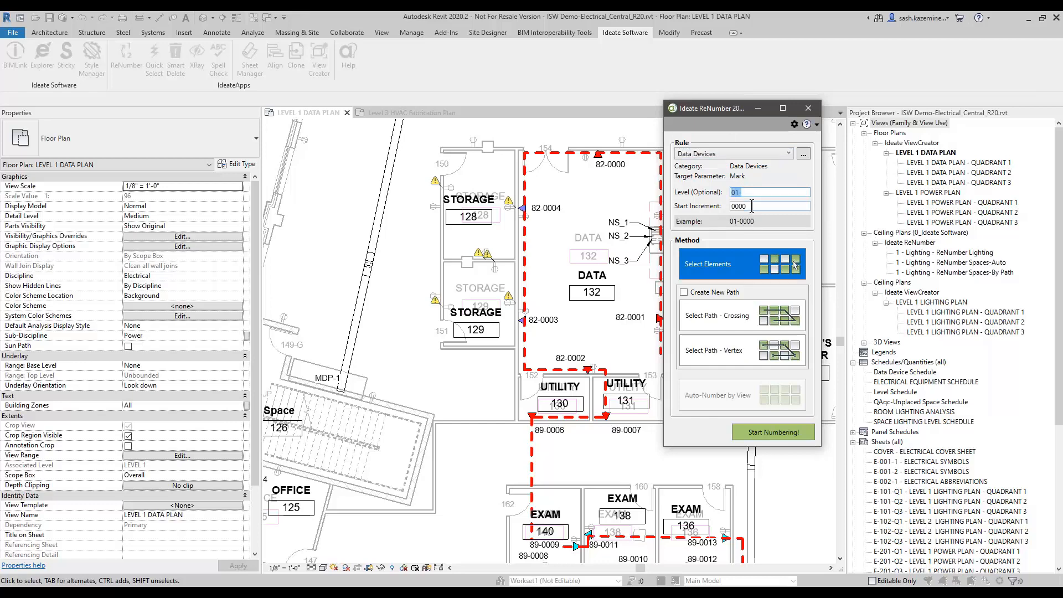
{"action": "left_click_drag", "start_coordinate": [752, 206], "coordinate": [715, 210]}
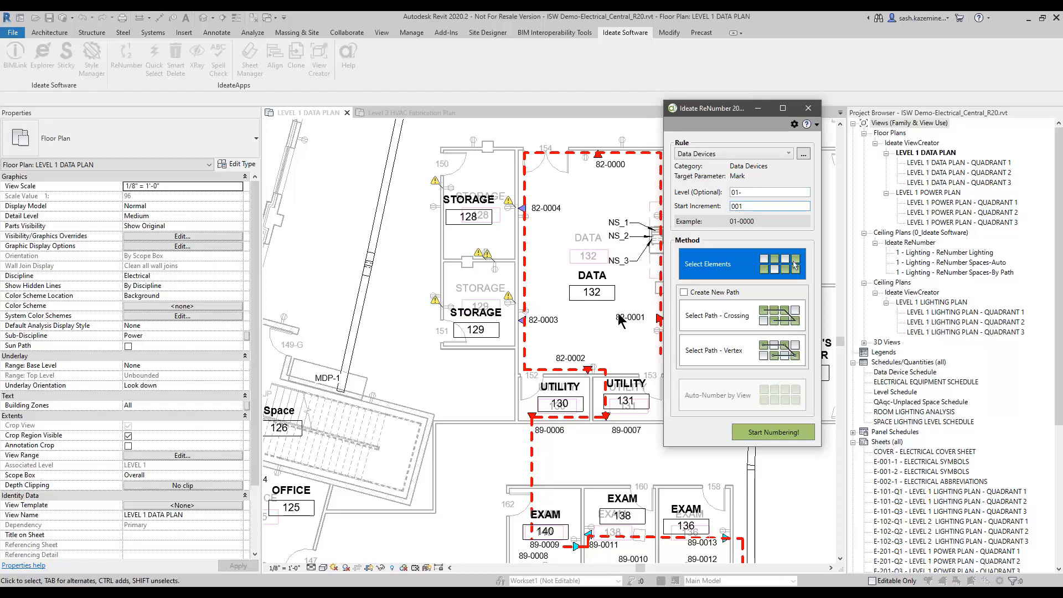
{"action": "left_click", "coordinate": [726, 317]}
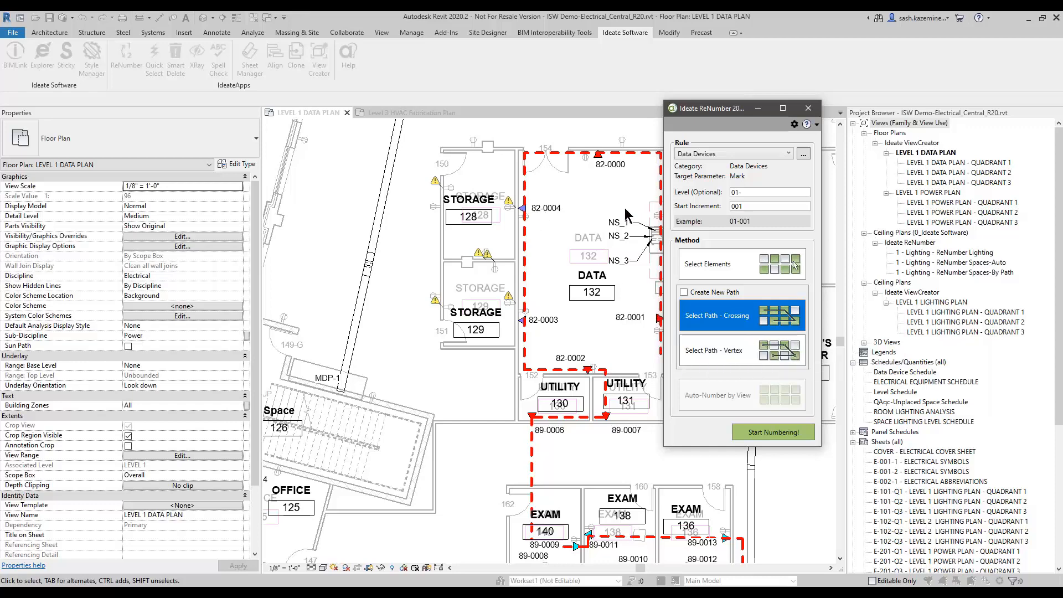
{"action": "left_click", "coordinate": [523, 150]}
{"action": "left_click", "coordinate": [596, 155]}
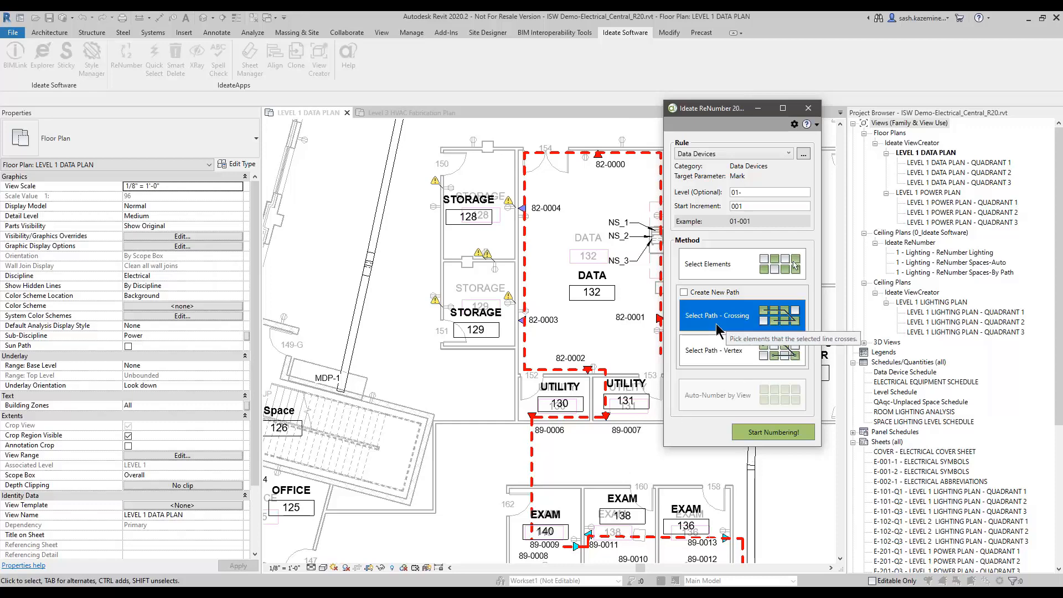
Step: Renumber the data devices along the dashed path by picking its line beside the Men's Locker room, accept the changes and close ReNumber
{"action": "left_click", "coordinate": [764, 433]}
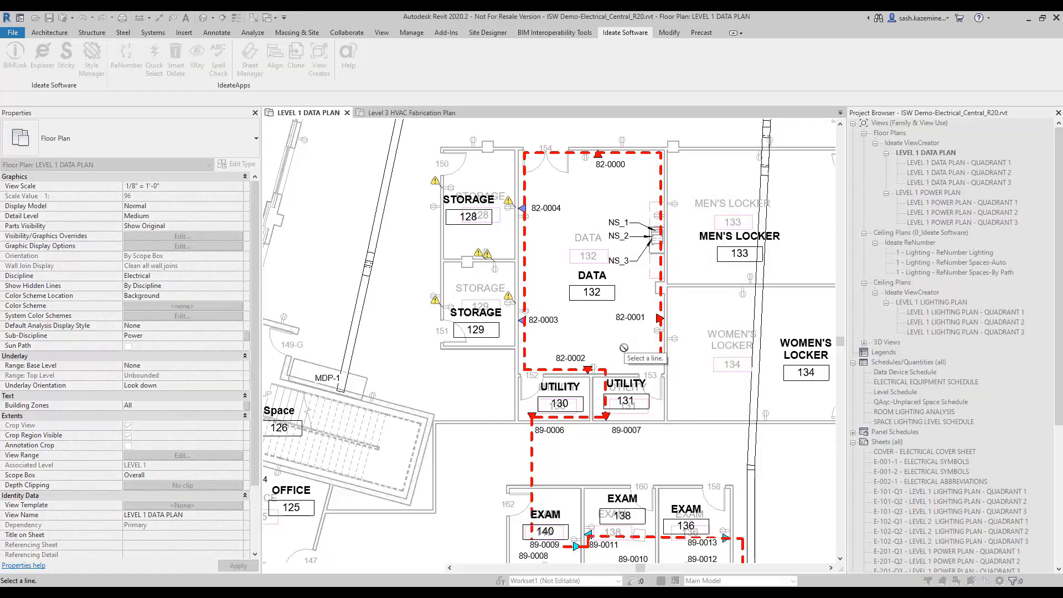
{"action": "left_click", "coordinate": [664, 355]}
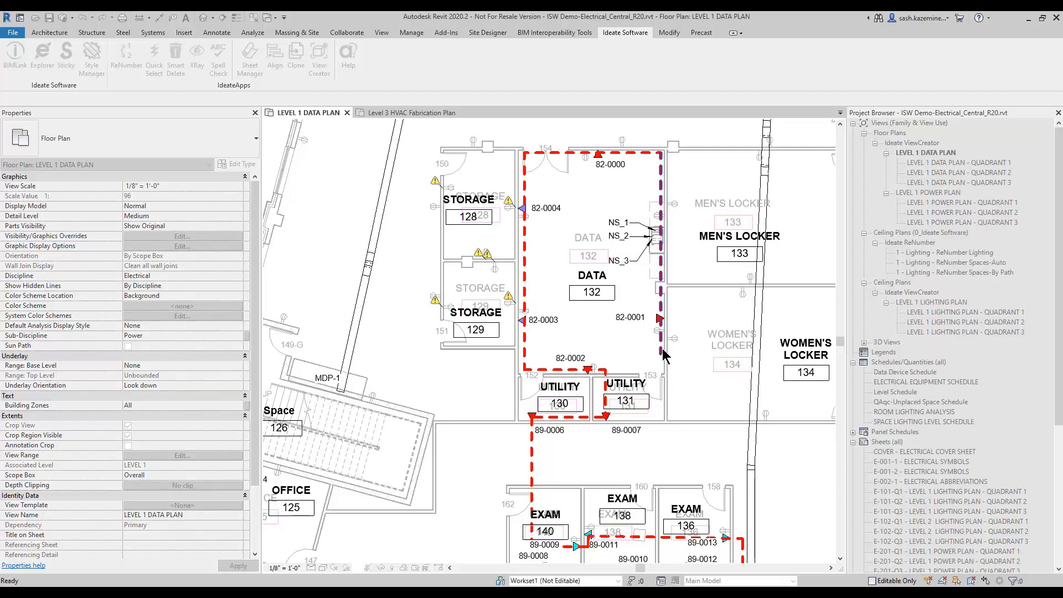
{"action": "left_click_drag", "start_coordinate": [698, 160], "coordinate": [824, 81]}
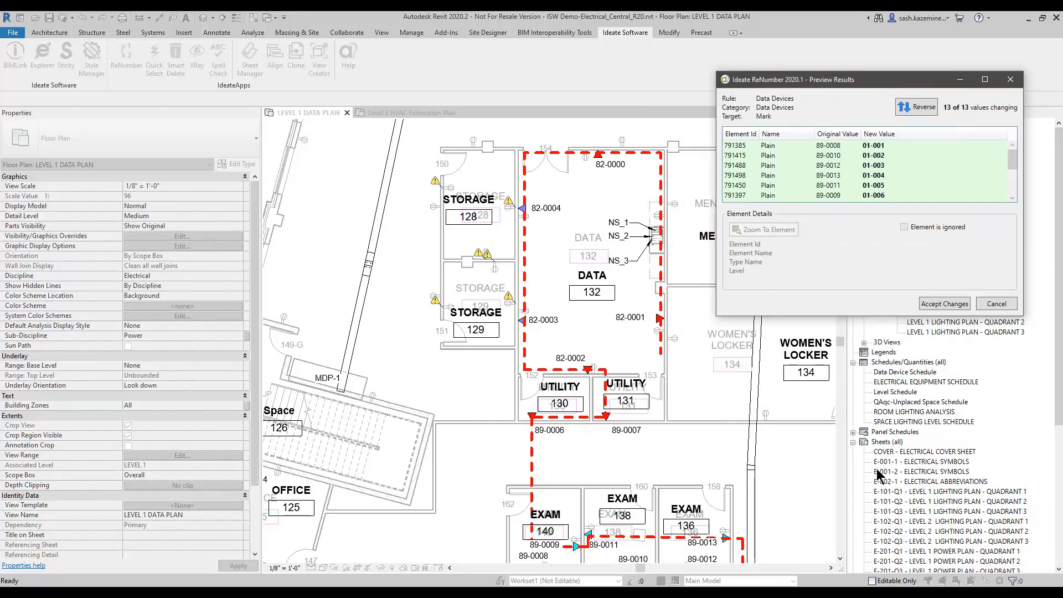
{"action": "left_click", "coordinate": [953, 306]}
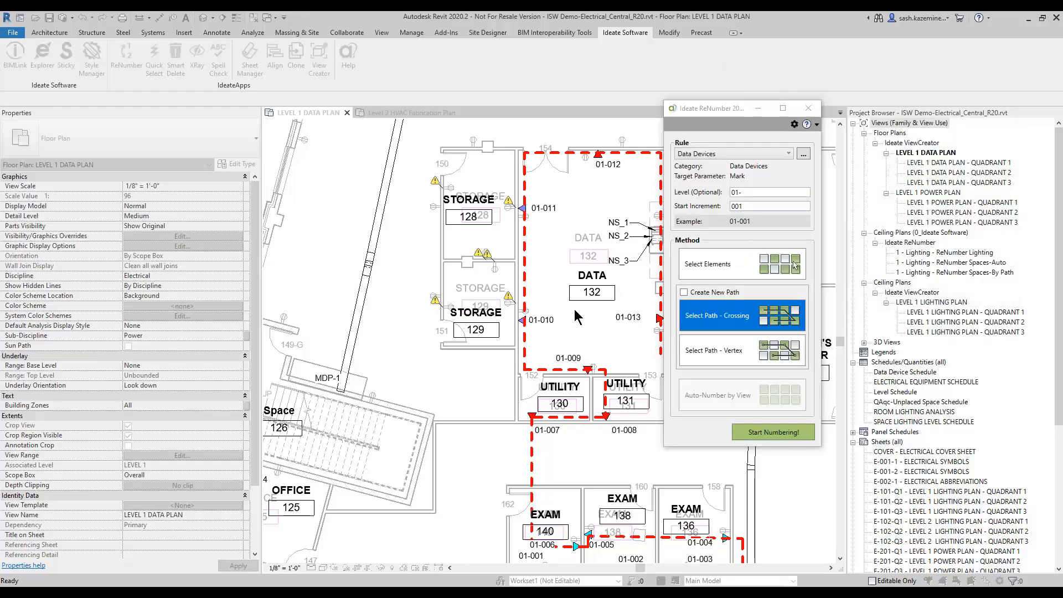
{"action": "left_click", "coordinate": [808, 114]}
Step: Examine the new data device numbers along the path through the exam and utility rooms
{"action": "middle_click_drag", "start_coordinate": [526, 560], "coordinate": [513, 377]}
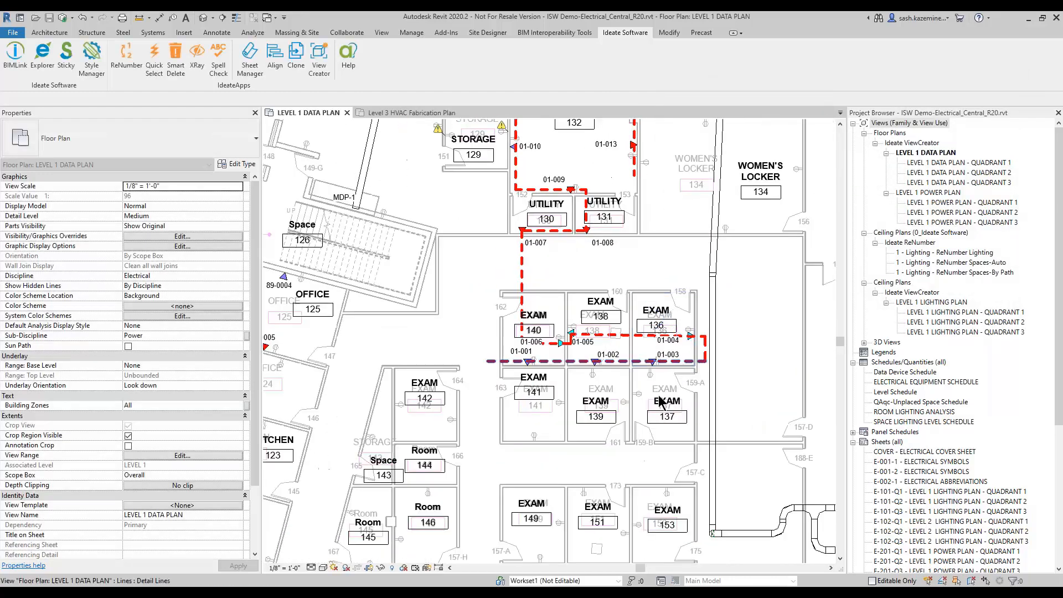
{"action": "scroll", "coordinate": [514, 377], "scroll_direction": "up", "scroll_amount": 2}
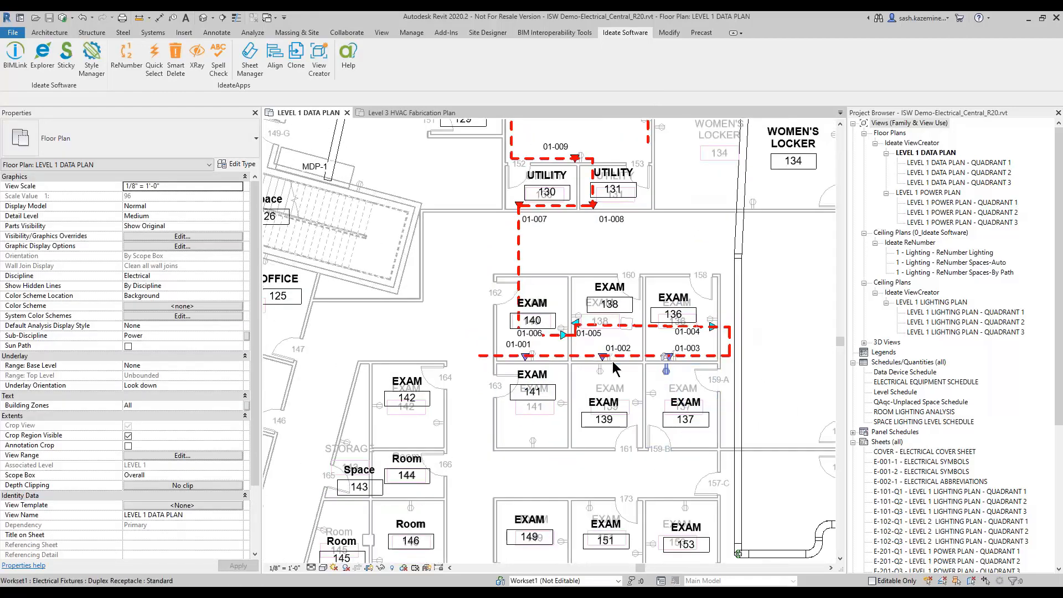
{"action": "key", "text": "ctrl"}
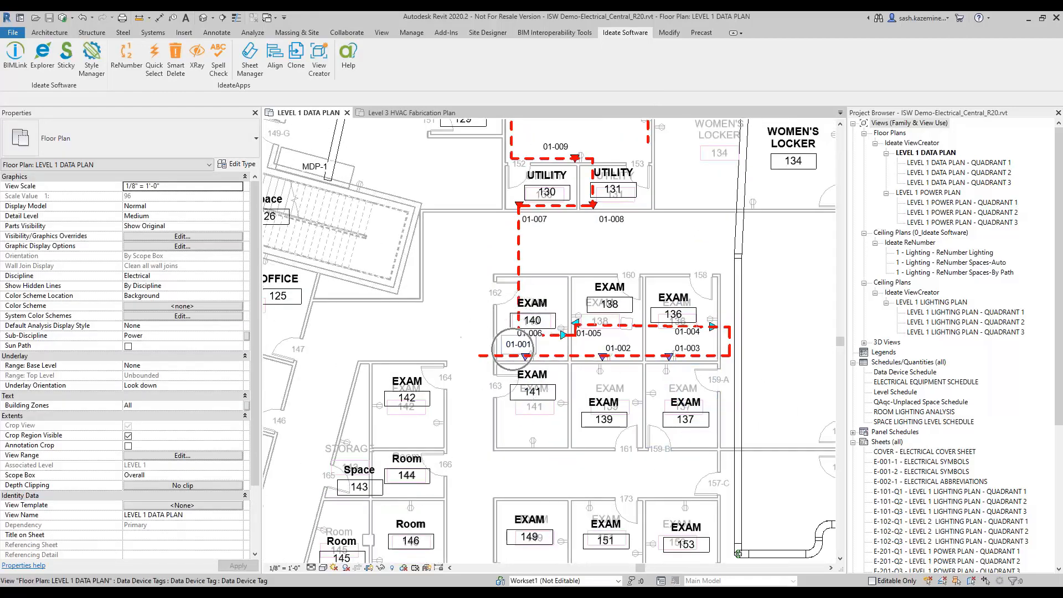
{"action": "scroll", "coordinate": [557, 306], "scroll_direction": "down", "scroll_amount": 1}
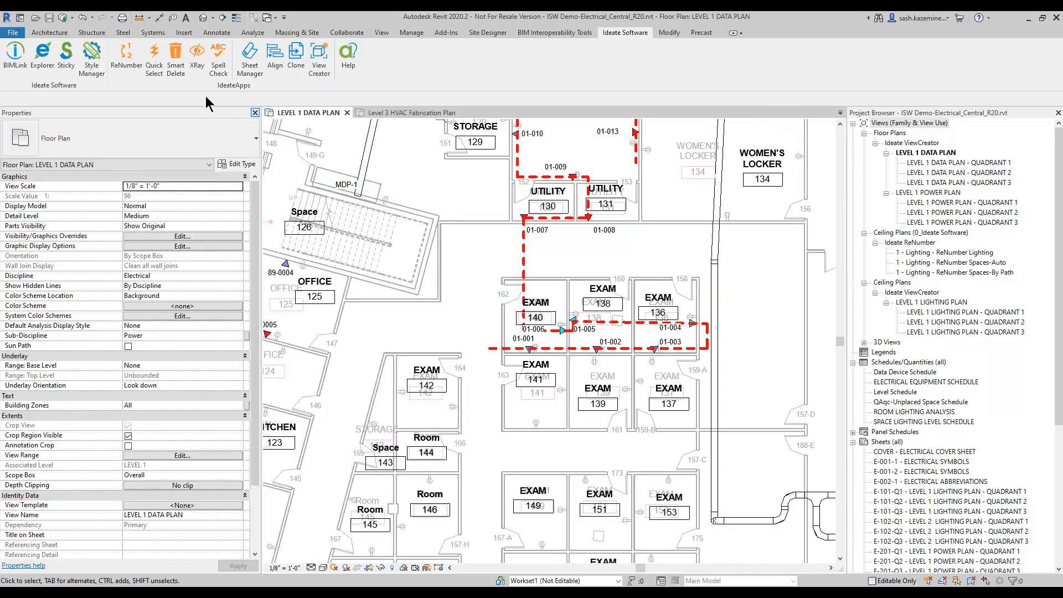
Step: Start numbering the data devices with the Data Devices rule, a start increment of 001 and the Select Path - Crossing method
{"action": "left_click", "coordinate": [126, 58]}
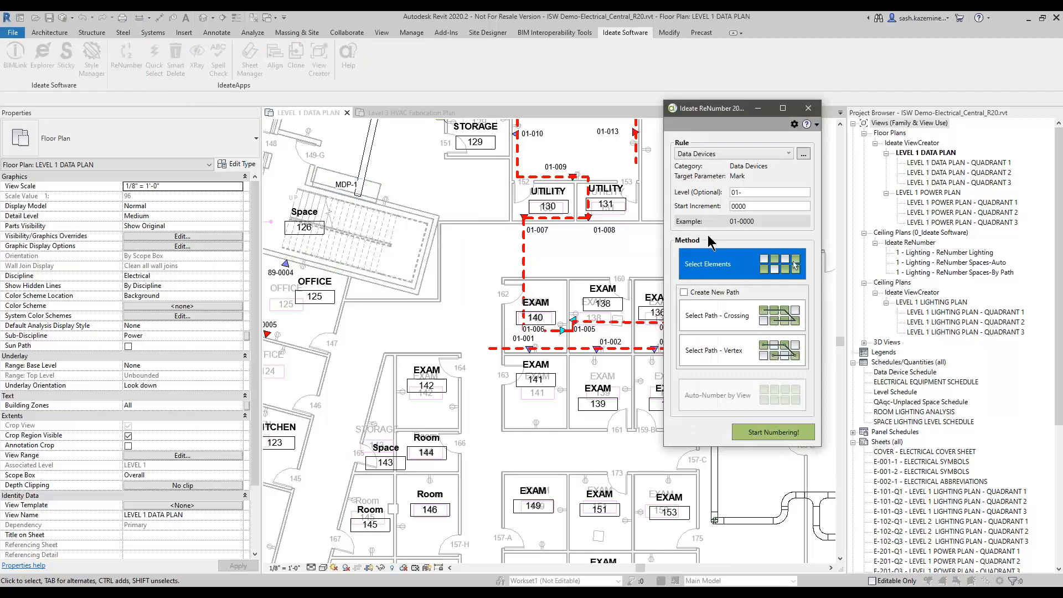
{"action": "double_click", "coordinate": [754, 206]}
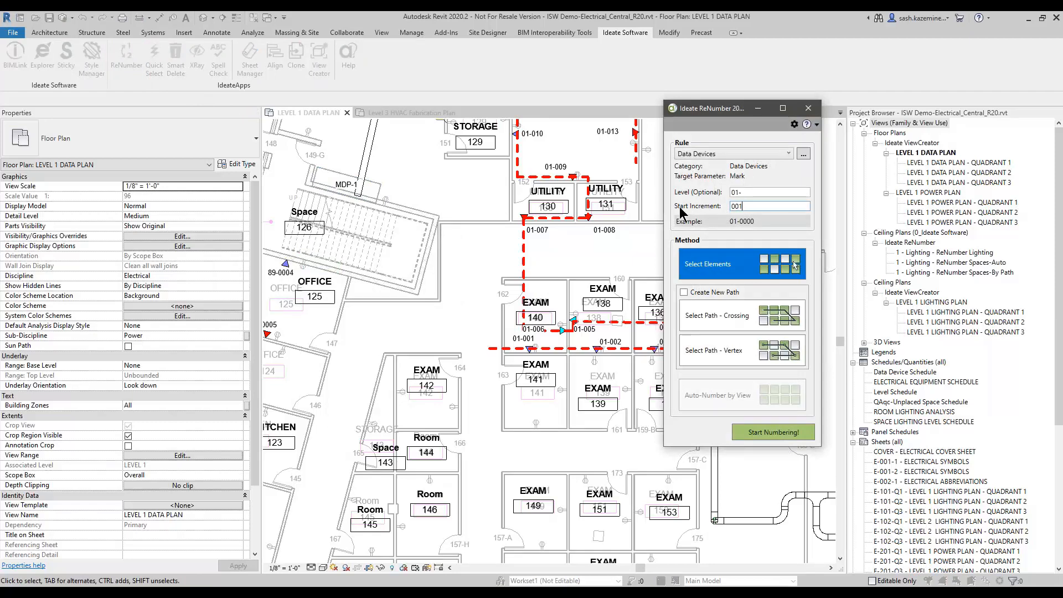
{"action": "type", "text": "001"}
{"action": "left_click", "coordinate": [713, 324]}
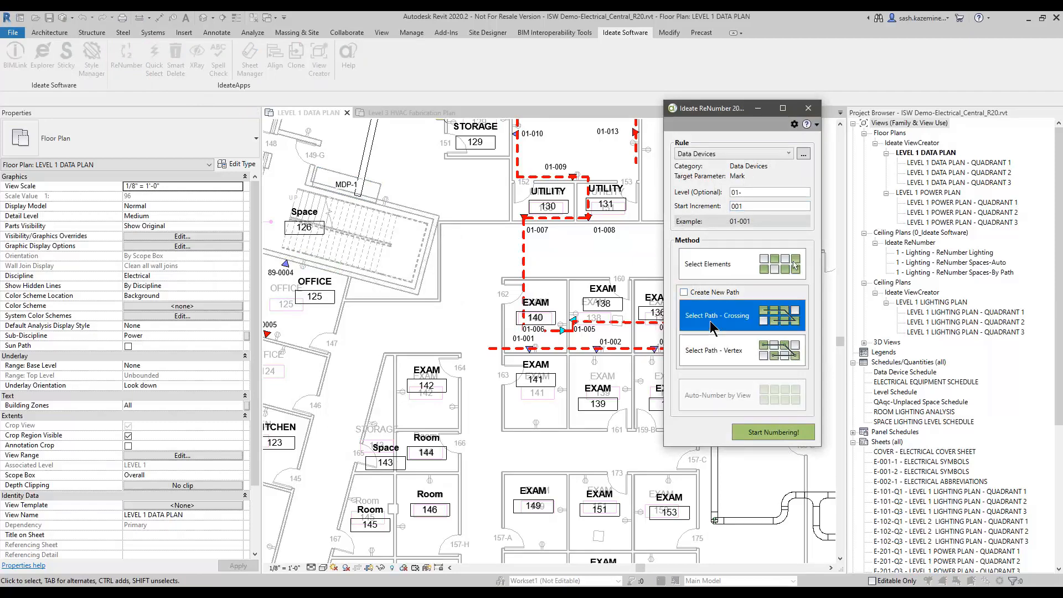
{"action": "left_click", "coordinate": [764, 435]}
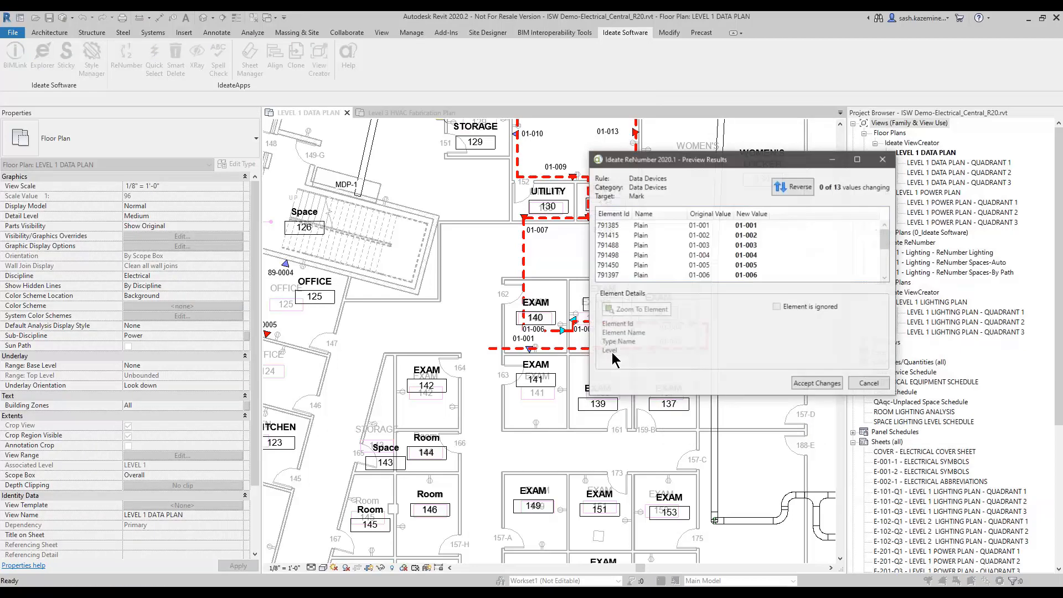
Step: Reverse the previewed numbering order of the data devices, accept the changes and close ReNumber
{"action": "left_click", "coordinate": [796, 188]}
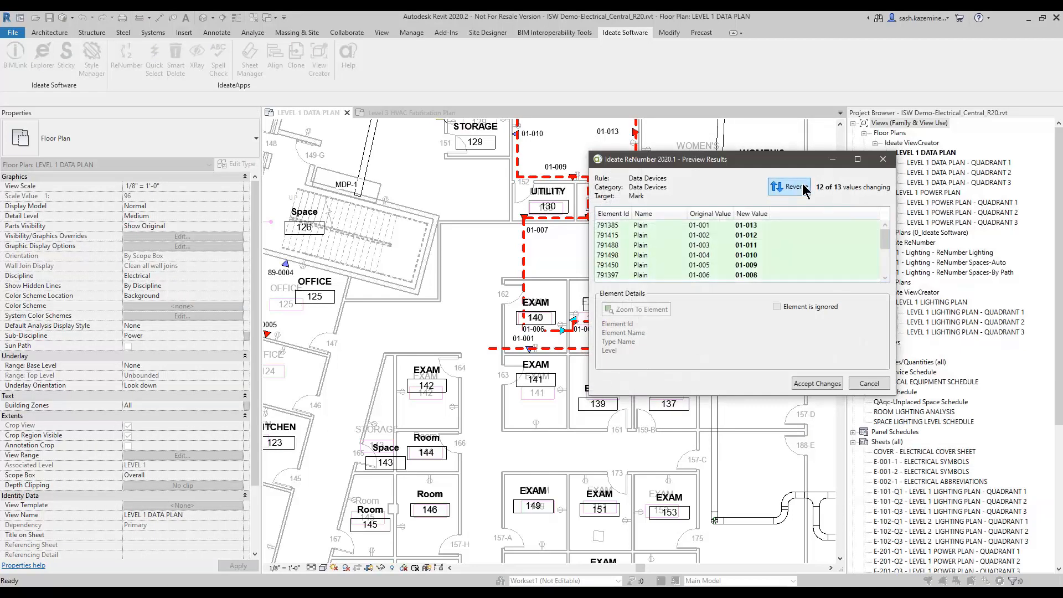
{"action": "left_click", "coordinate": [818, 384]}
{"action": "left_click", "coordinate": [529, 346]}
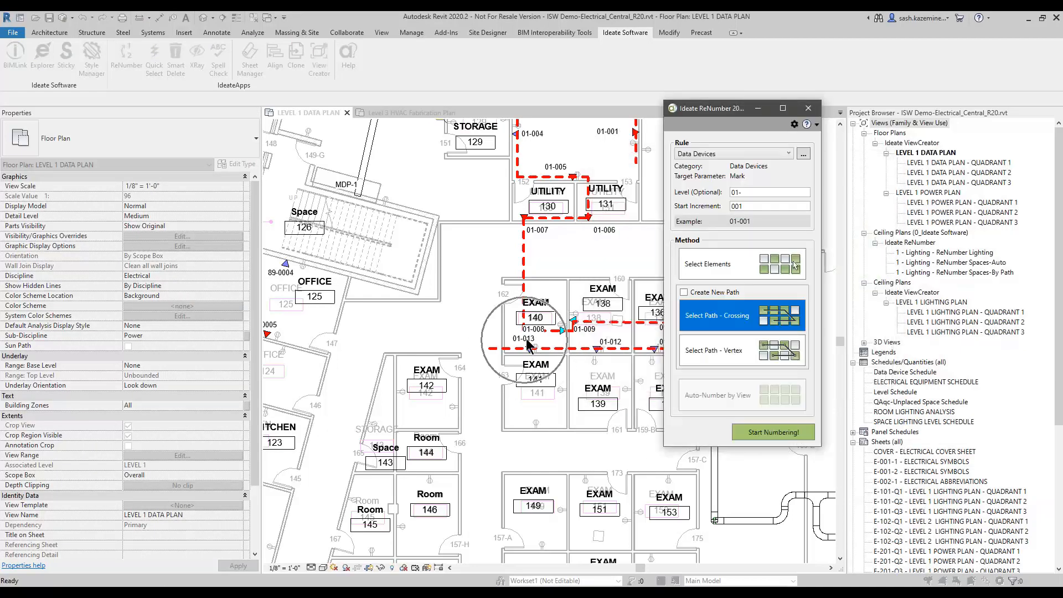
{"action": "left_click", "coordinate": [606, 137]}
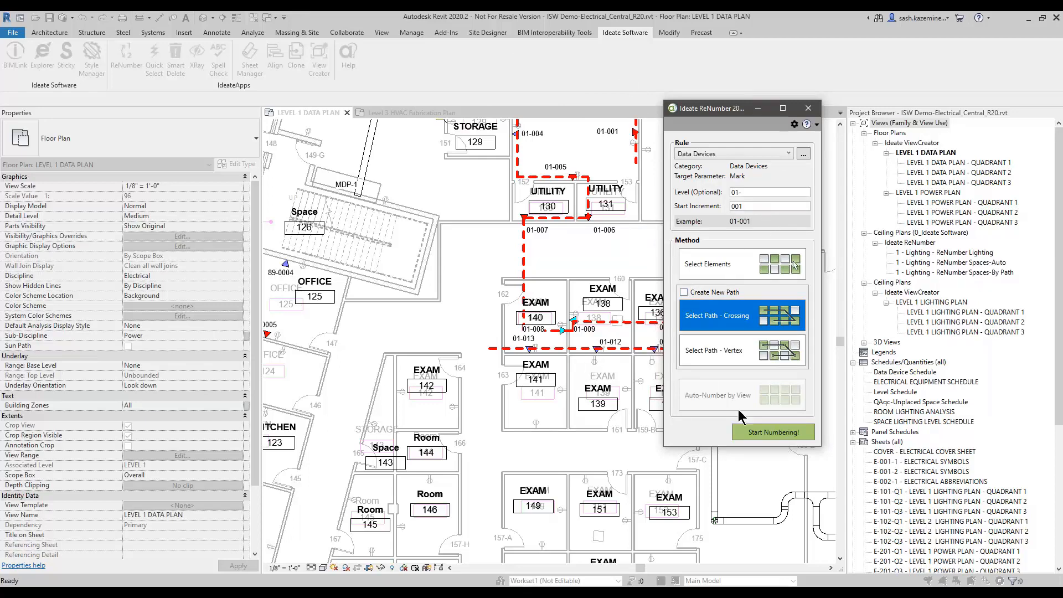
{"action": "left_click", "coordinate": [803, 154]}
Step: Examine the reversed device numbers along the path around Data room 132 and the utility rooms
{"action": "middle_click_drag", "start_coordinate": [609, 196], "coordinate": [582, 319]}
{"action": "scroll", "coordinate": [581, 317], "scroll_direction": "down", "scroll_amount": 1}
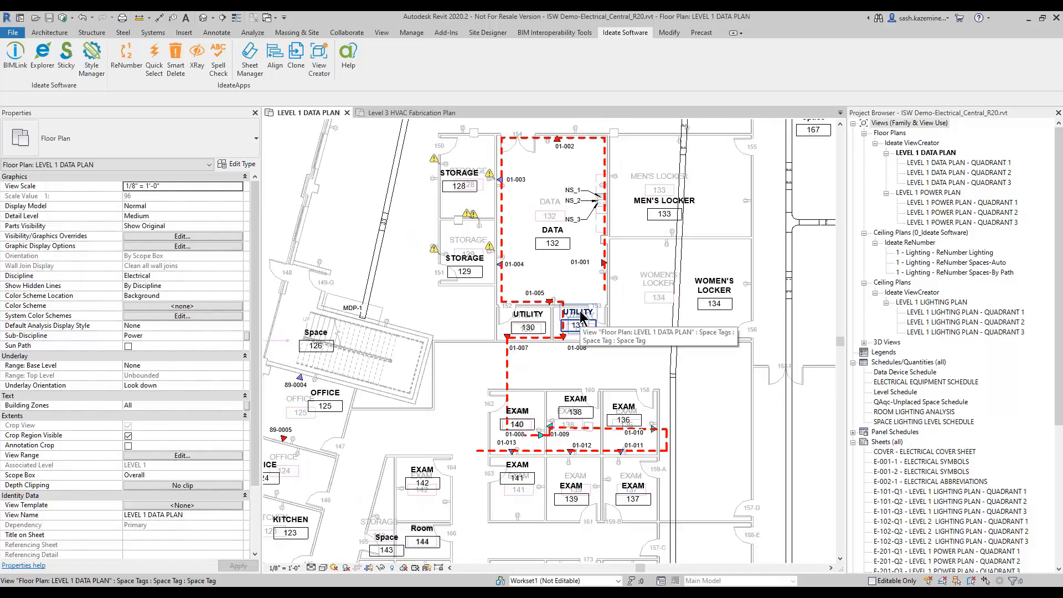
{"action": "scroll", "coordinate": [583, 267], "scroll_direction": "up", "scroll_amount": 1}
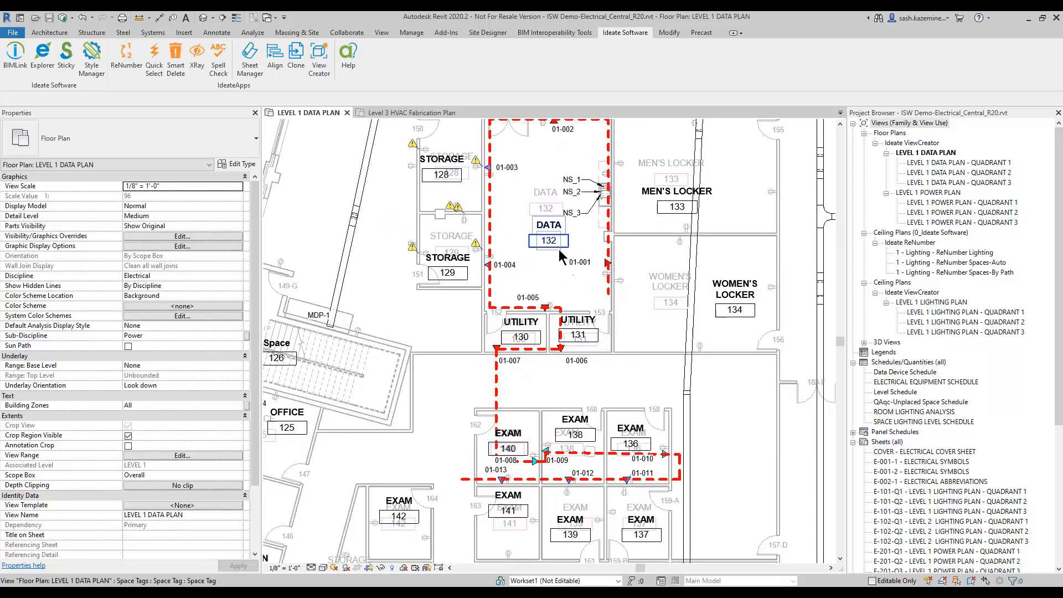
{"action": "scroll", "coordinate": [561, 252], "scroll_direction": "up", "scroll_amount": 1}
{"action": "middle_click_drag", "start_coordinate": [578, 265], "coordinate": [598, 315]}
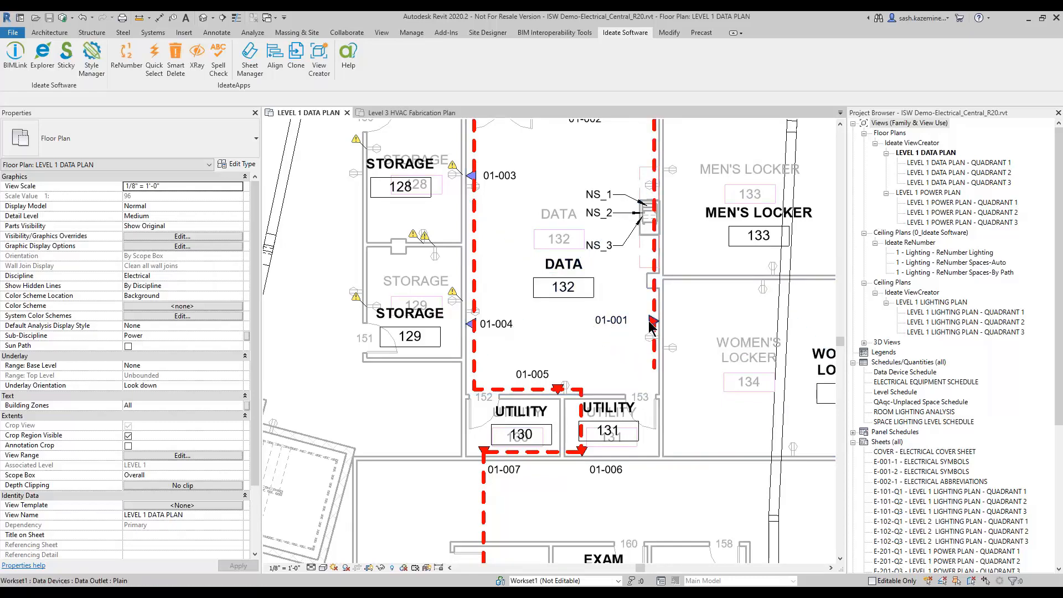
{"action": "scroll", "coordinate": [515, 227], "scroll_direction": "down", "scroll_amount": 1}
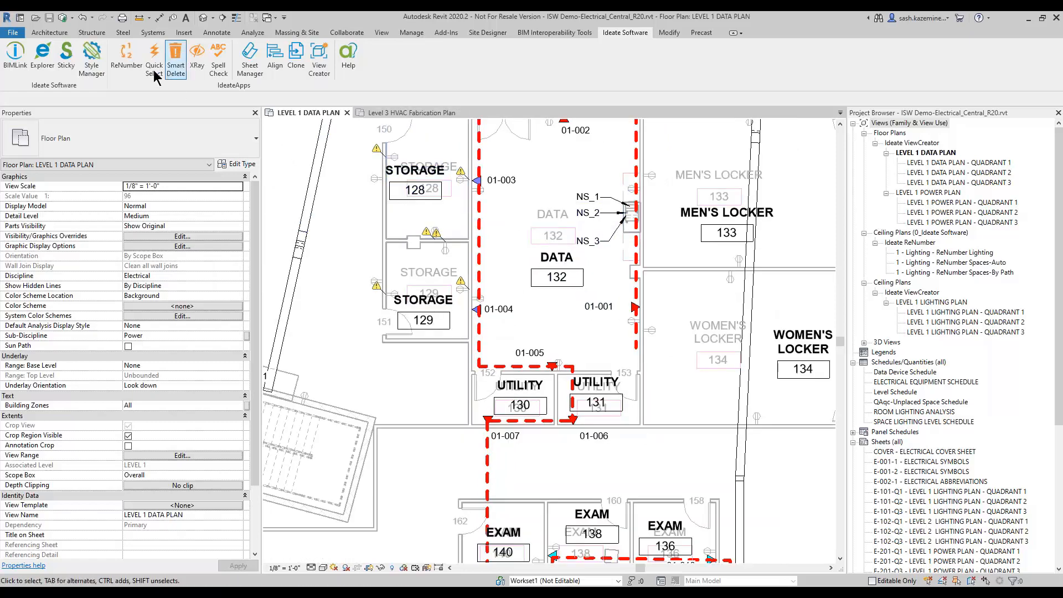
Step: Start ReNumber, open the saved Data Devices rule for editing and enlarge its edit window
{"action": "left_click", "coordinate": [127, 61]}
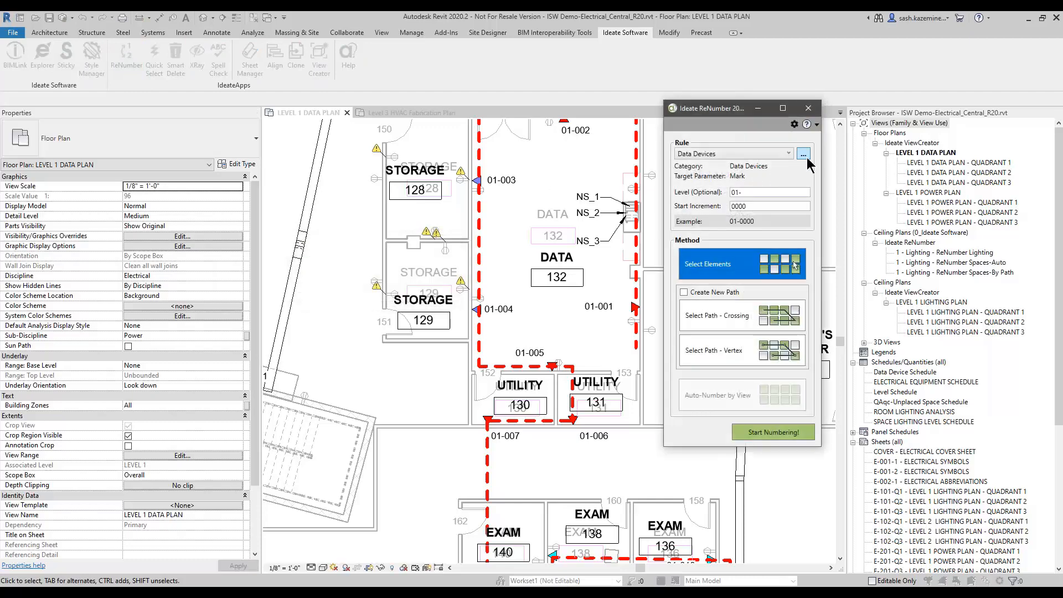
{"action": "left_click", "coordinate": [807, 158]}
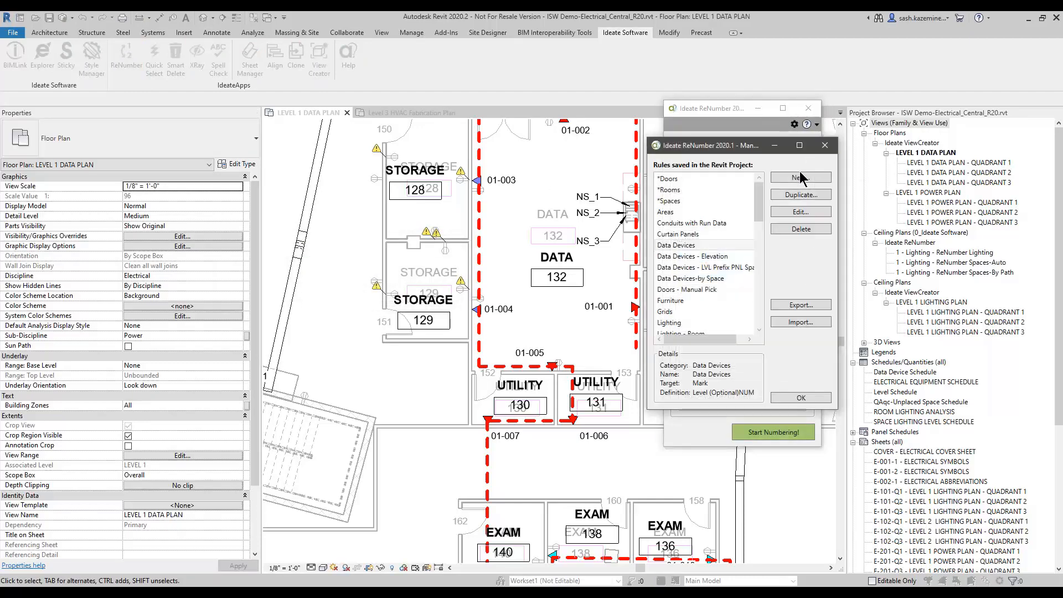
{"action": "left_click", "coordinate": [668, 245]}
{"action": "left_click", "coordinate": [804, 216]}
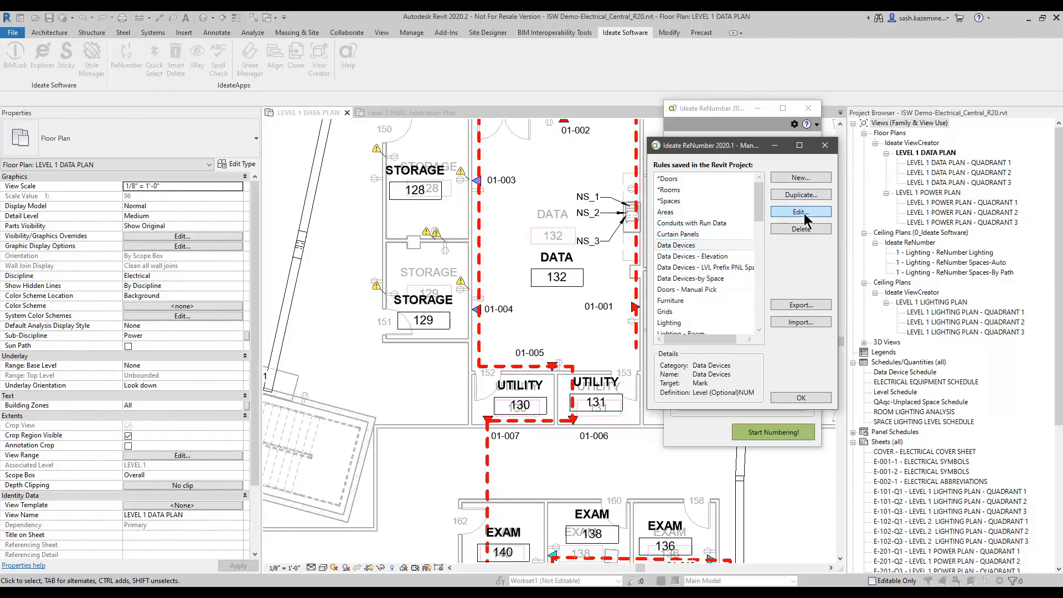
{"action": "left_click_drag", "start_coordinate": [848, 427], "coordinate": [875, 499]}
Step: Give the rule's NUM increment a starting value of 000 and an increment size of 2
{"action": "left_click", "coordinate": [679, 279]}
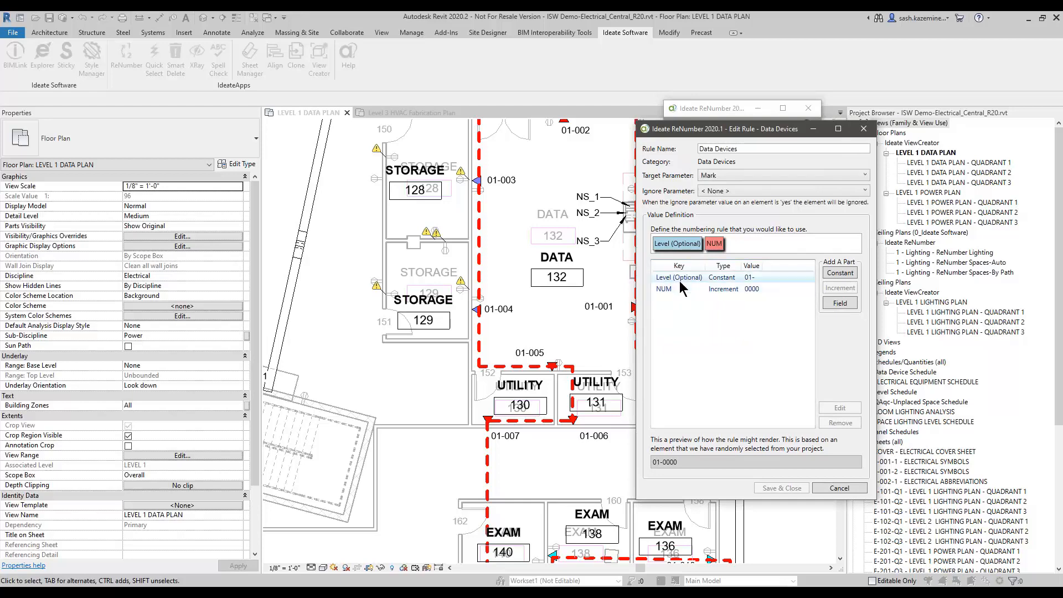
{"action": "left_click", "coordinate": [744, 277]}
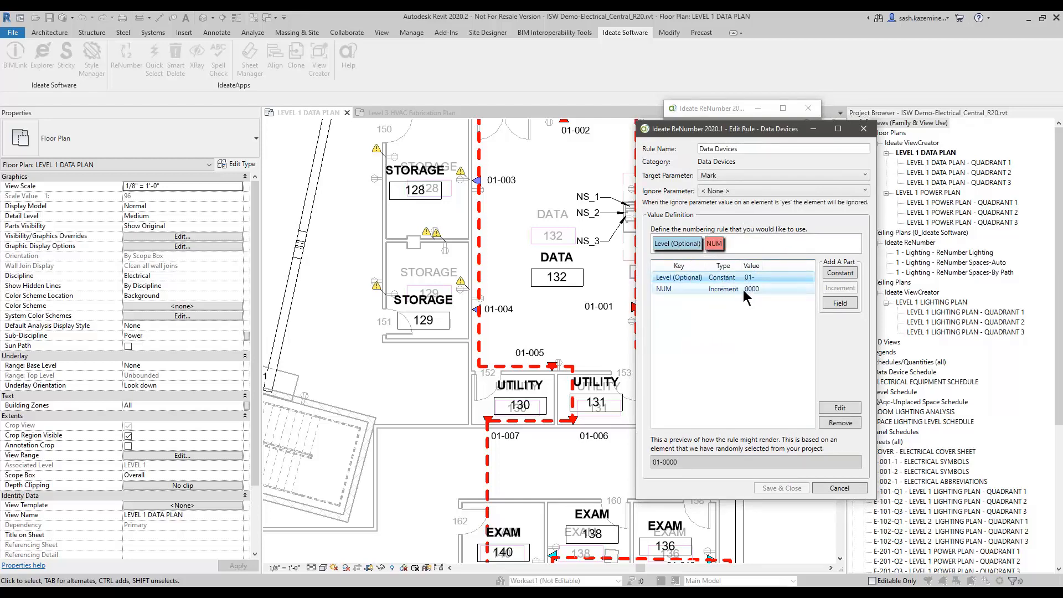
{"action": "left_click", "coordinate": [743, 289]}
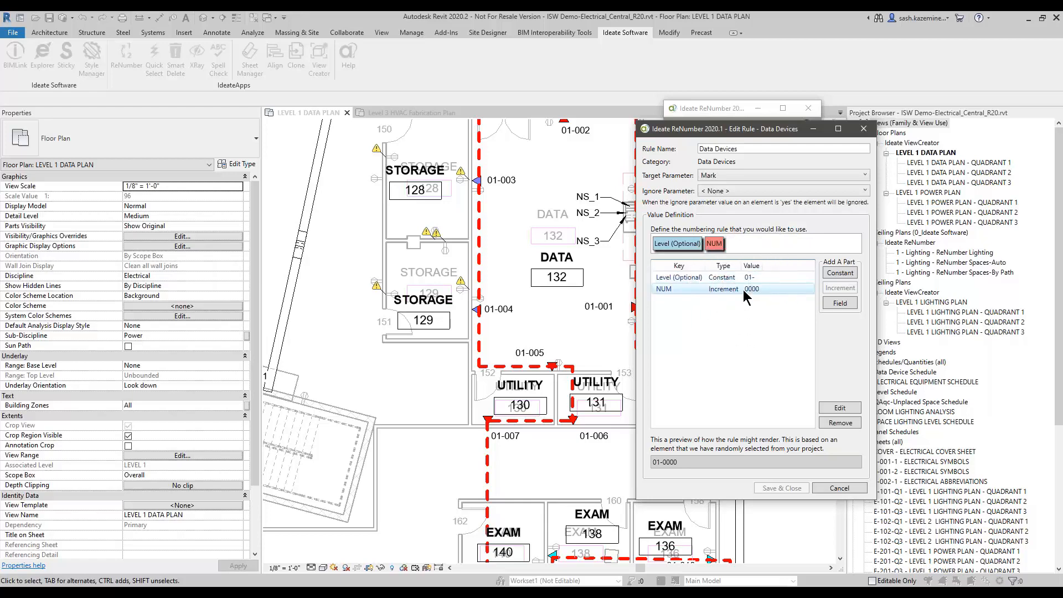
{"action": "left_click", "coordinate": [853, 408]}
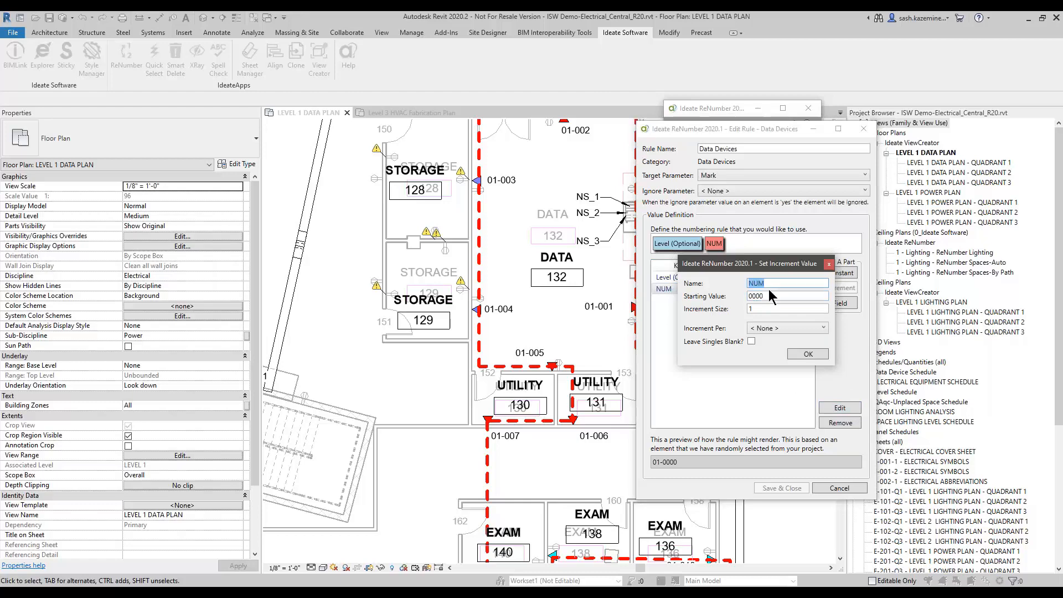
{"action": "left_click_drag", "start_coordinate": [759, 268], "coordinate": [742, 305]}
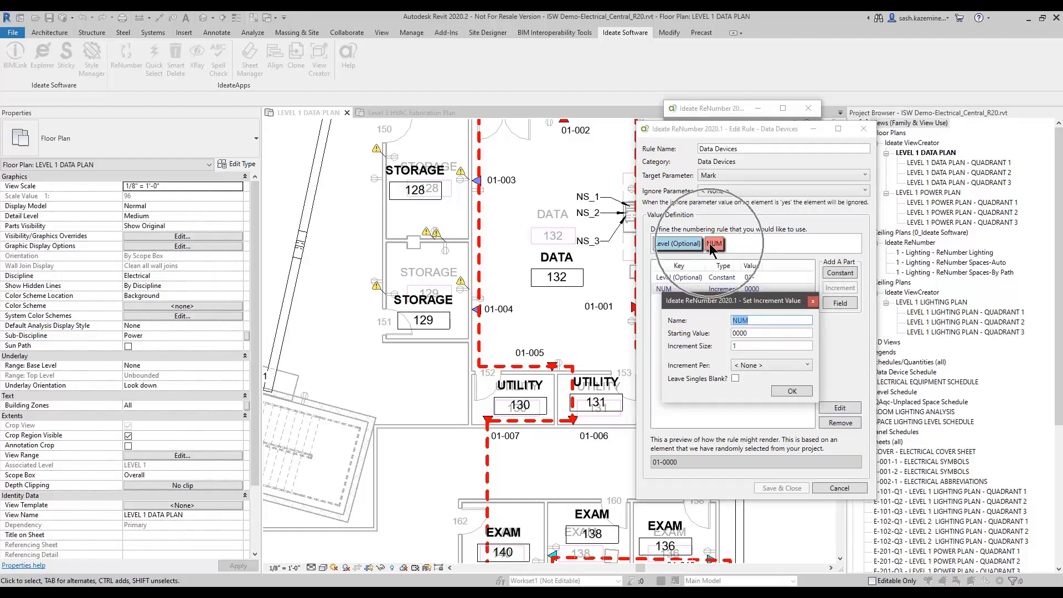
{"action": "key", "text": "Tab"}
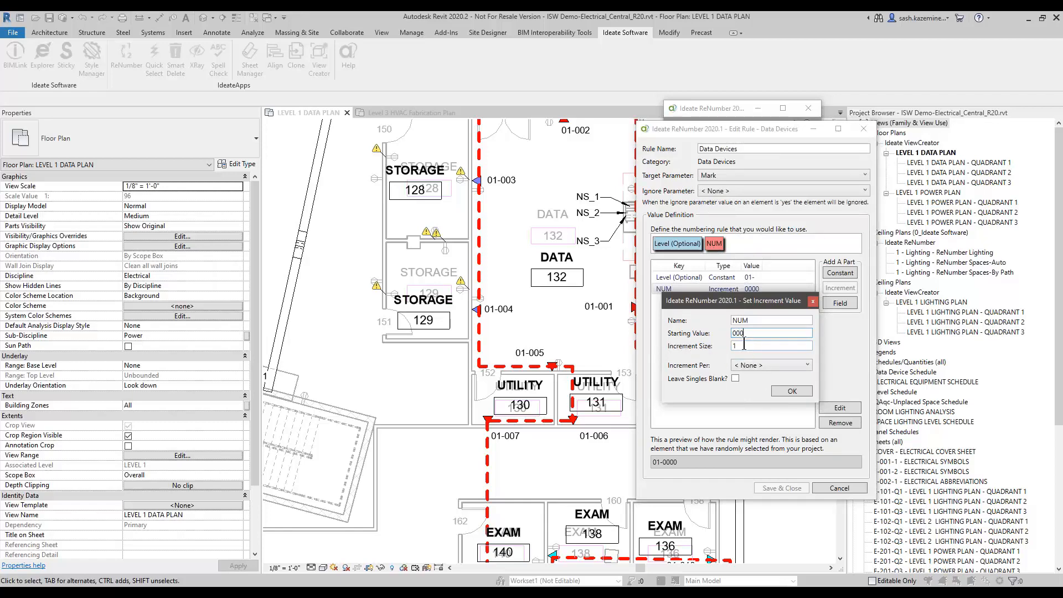
{"action": "type", "text": "000"}
{"action": "key", "text": "Tab"}
Step: Make the NUM part increment per Space, then save the Data Devices rule and leave the rule manager
{"action": "left_click", "coordinate": [752, 366]}
{"action": "left_click", "coordinate": [793, 367]}
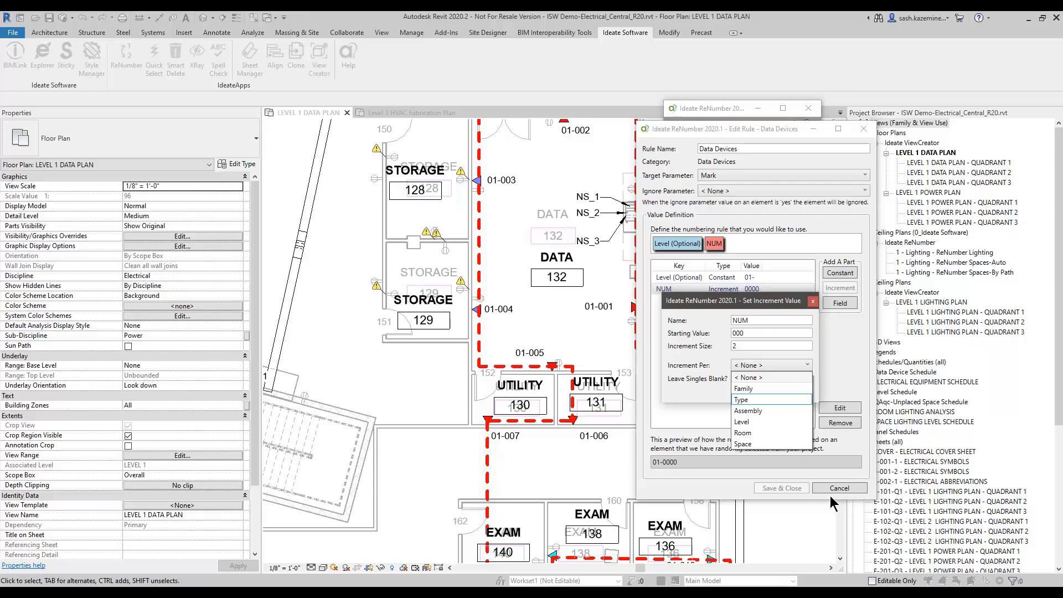
{"action": "left_click", "coordinate": [770, 443]}
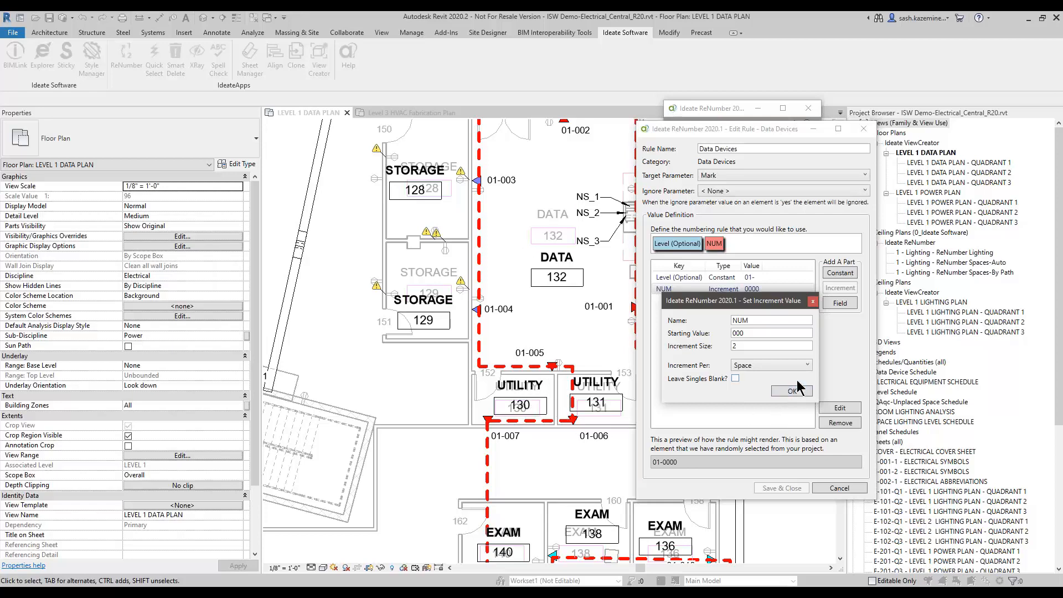
{"action": "double_click", "coordinate": [737, 348]}
{"action": "left_click", "coordinate": [792, 391]}
{"action": "left_click", "coordinate": [780, 487]}
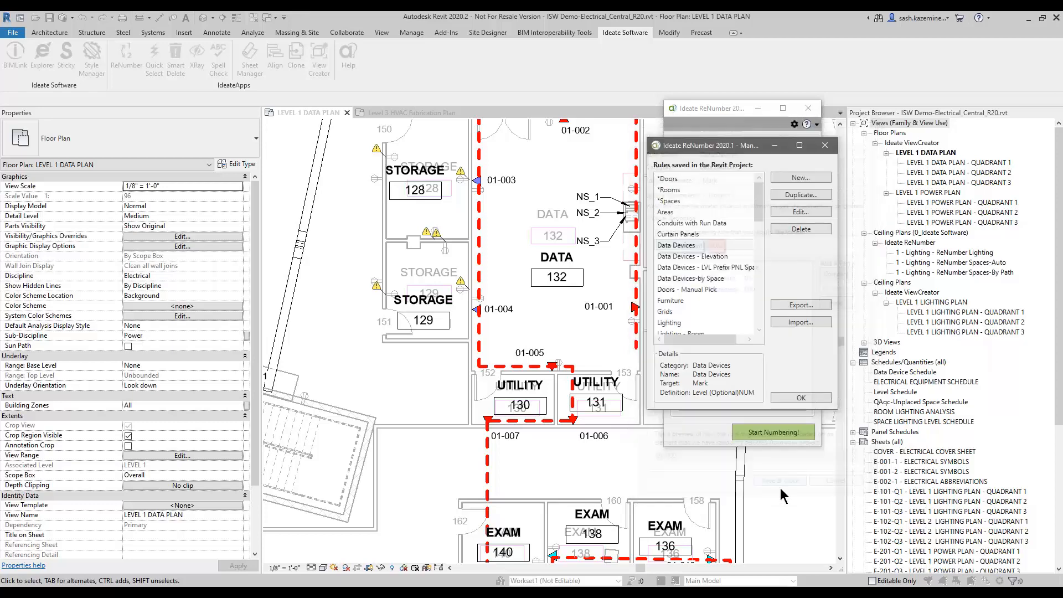
{"action": "left_click", "coordinate": [799, 397]}
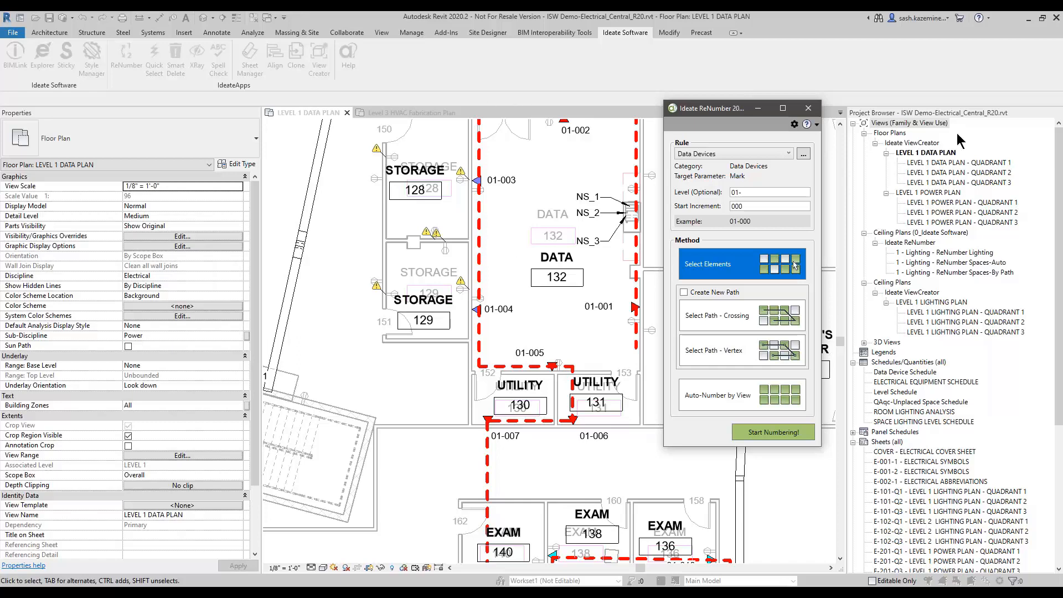
Step: Renumber the data devices from 001 with Select Path - Crossing along the dashed line beside Data room 132, accept the changes and close ReNumber
{"action": "key", "text": "ctrl"}
{"action": "key", "text": "ctrl"}
{"action": "key", "text": "ctrl"}
{"action": "key", "text": "ctrl"}
{"action": "left_click", "coordinate": [756, 325]}
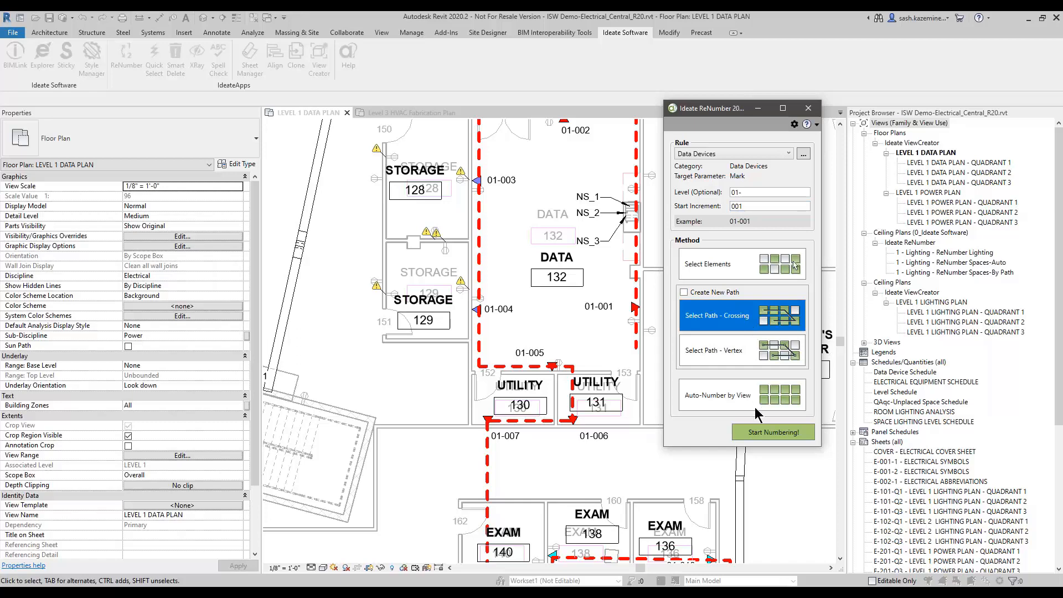
{"action": "left_click", "coordinate": [772, 435]}
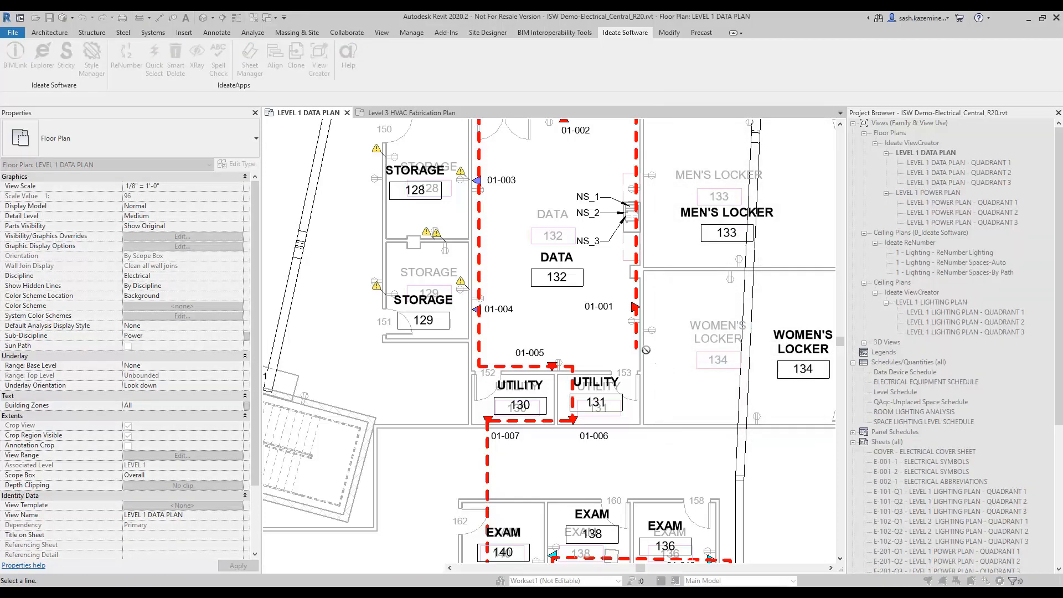
{"action": "left_click", "coordinate": [635, 343]}
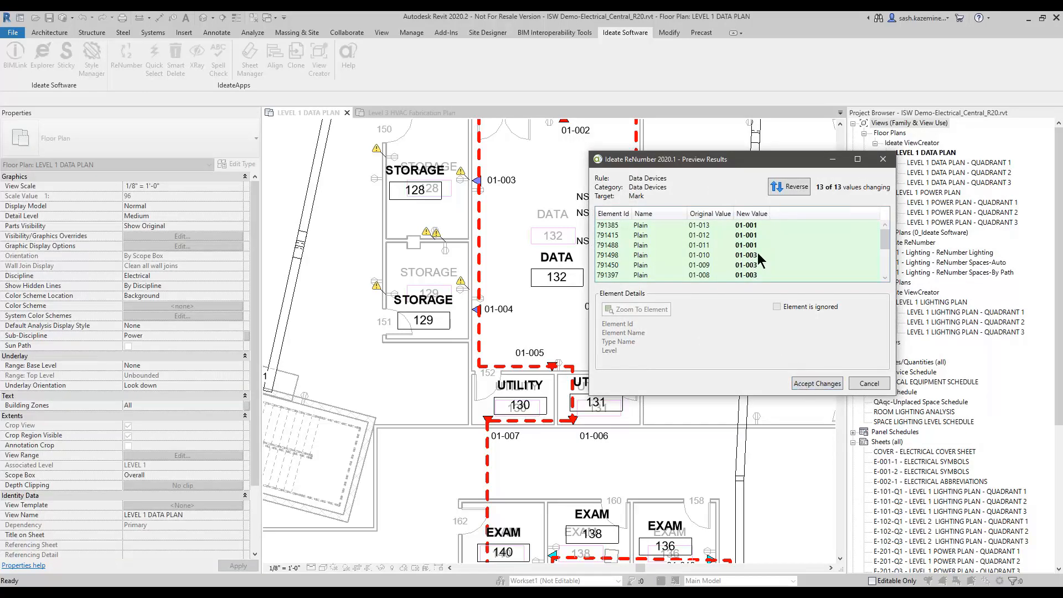
{"action": "left_click", "coordinate": [807, 385]}
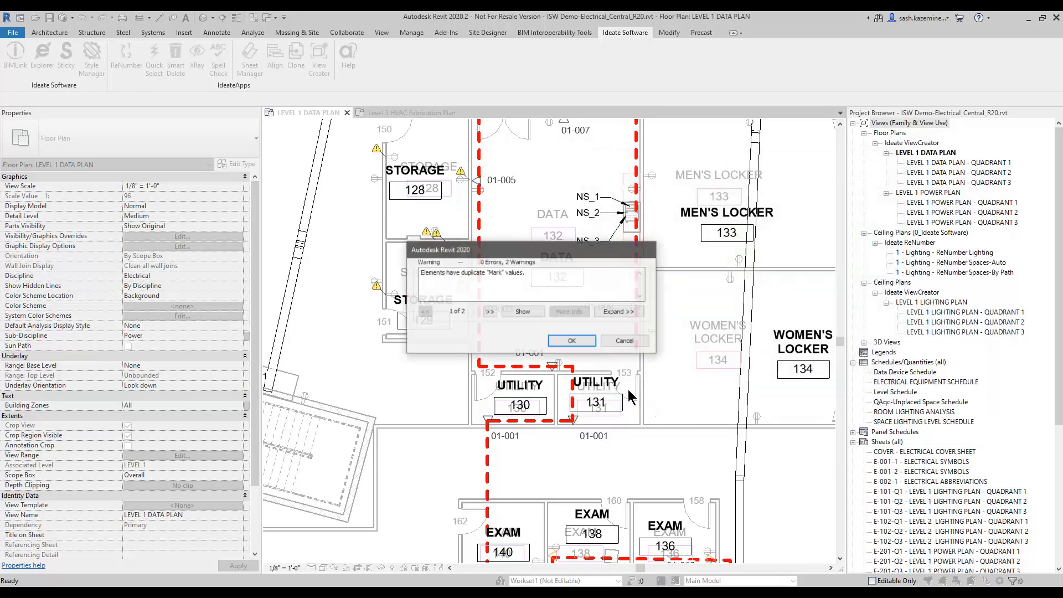
{"action": "left_click", "coordinate": [573, 341]}
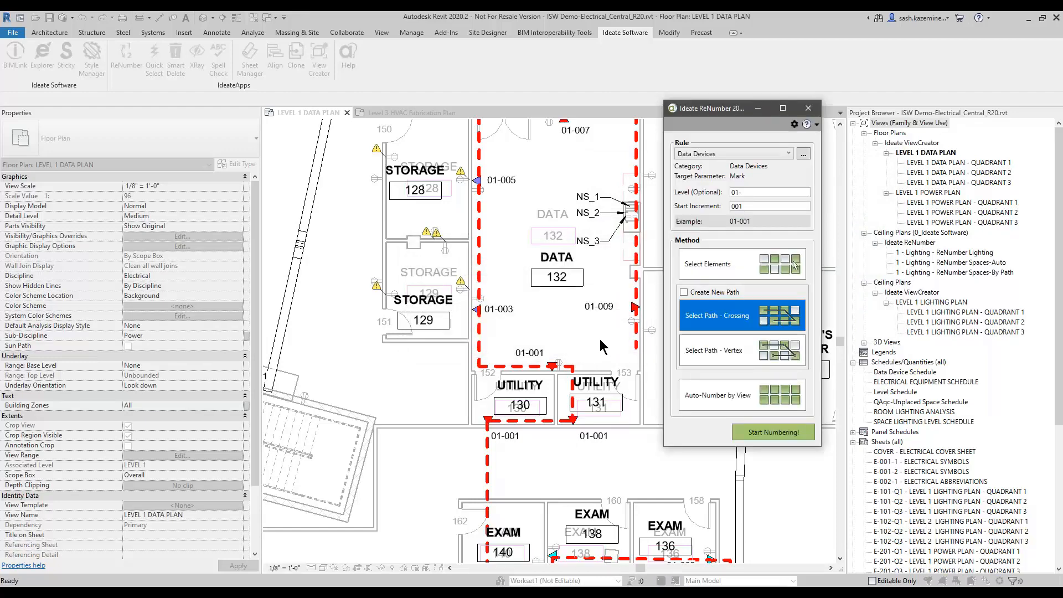
{"action": "left_click", "coordinate": [809, 109]}
Step: Examine the per-space device numbers along the path in the exam rooms, the utility rooms and Data room 132
{"action": "scroll", "coordinate": [616, 379], "scroll_direction": "down", "scroll_amount": 2}
{"action": "scroll", "coordinate": [521, 409], "scroll_direction": "up", "scroll_amount": 3}
{"action": "middle_click_drag", "start_coordinate": [526, 553], "coordinate": [455, 377]}
{"action": "scroll", "coordinate": [520, 414], "scroll_direction": "up", "scroll_amount": 2}
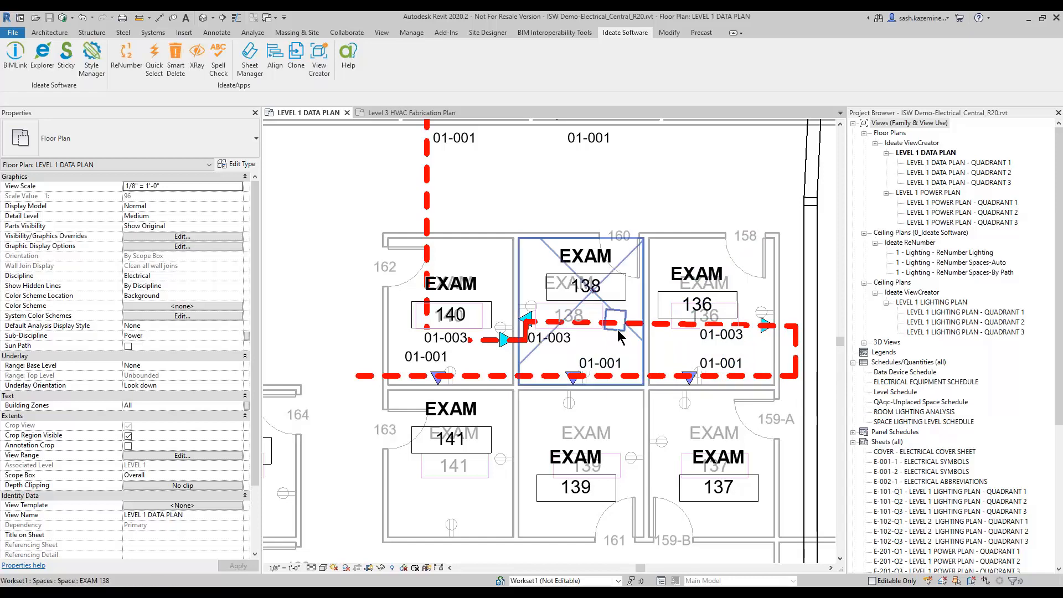
{"action": "scroll", "coordinate": [543, 350], "scroll_direction": "down", "scroll_amount": 3}
{"action": "middle_click_drag", "start_coordinate": [505, 285], "coordinate": [508, 368]}
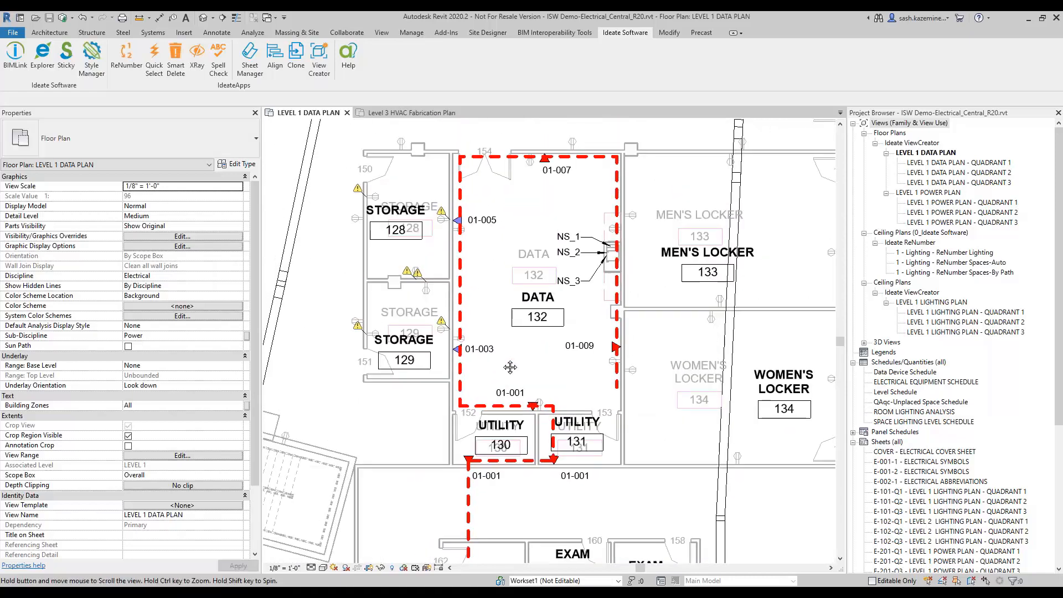
{"action": "scroll", "coordinate": [513, 337], "scroll_direction": "up", "scroll_amount": 1}
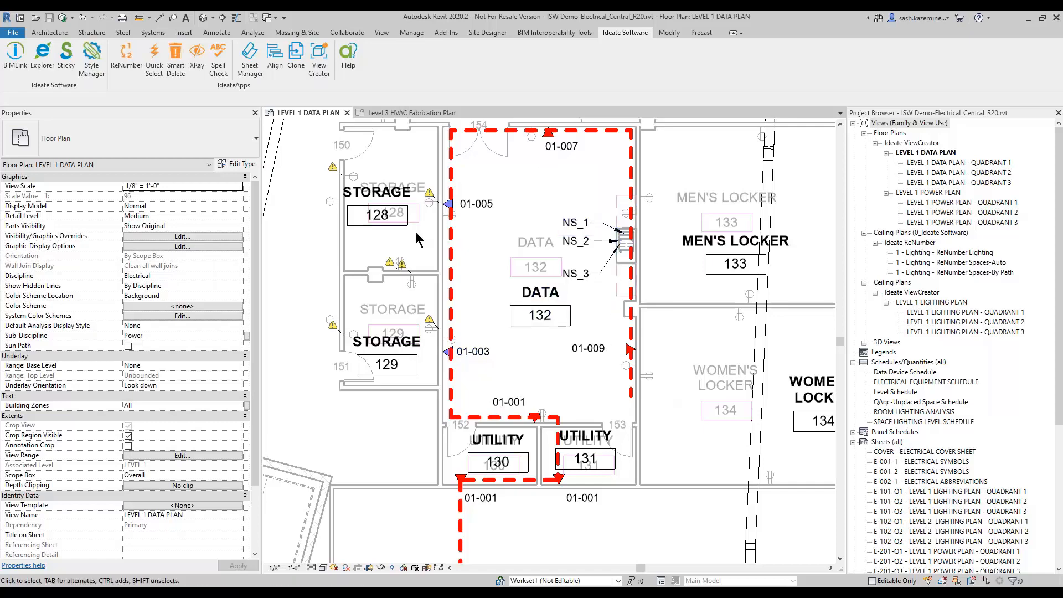
Step: Review the NUM part's increment size and per-Space setting in the Data Devices rule, leave it unsaved and close ReNumber
{"action": "left_click", "coordinate": [127, 58]}
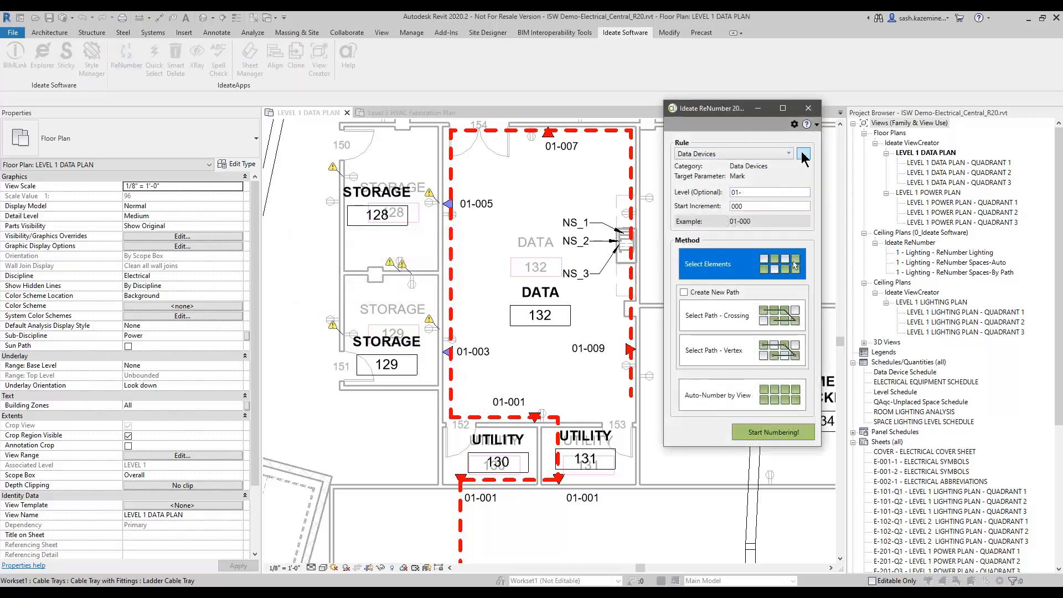
{"action": "left_click", "coordinate": [802, 156]}
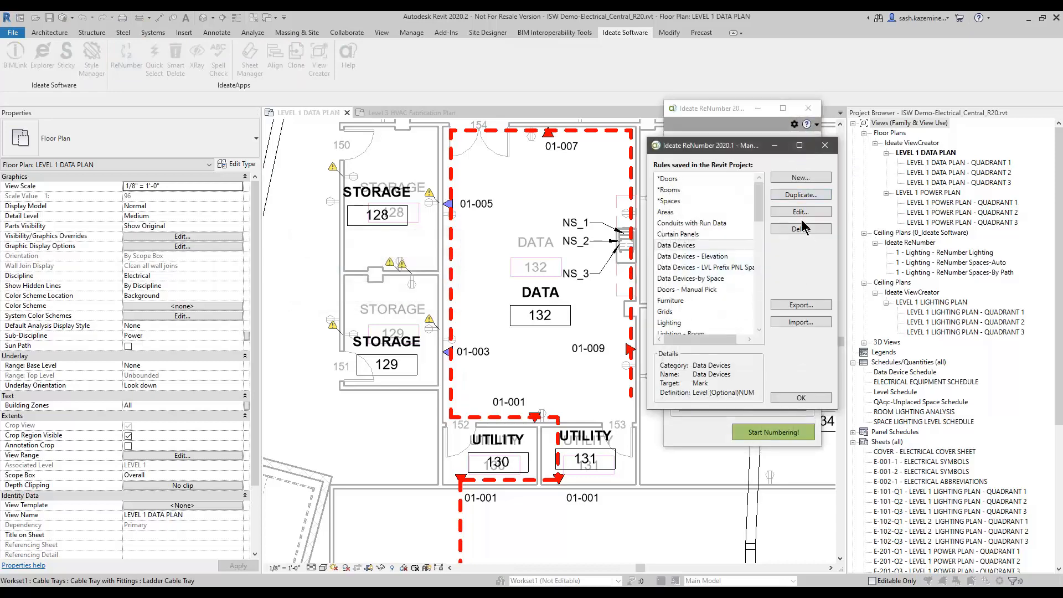
{"action": "left_click", "coordinate": [801, 213]}
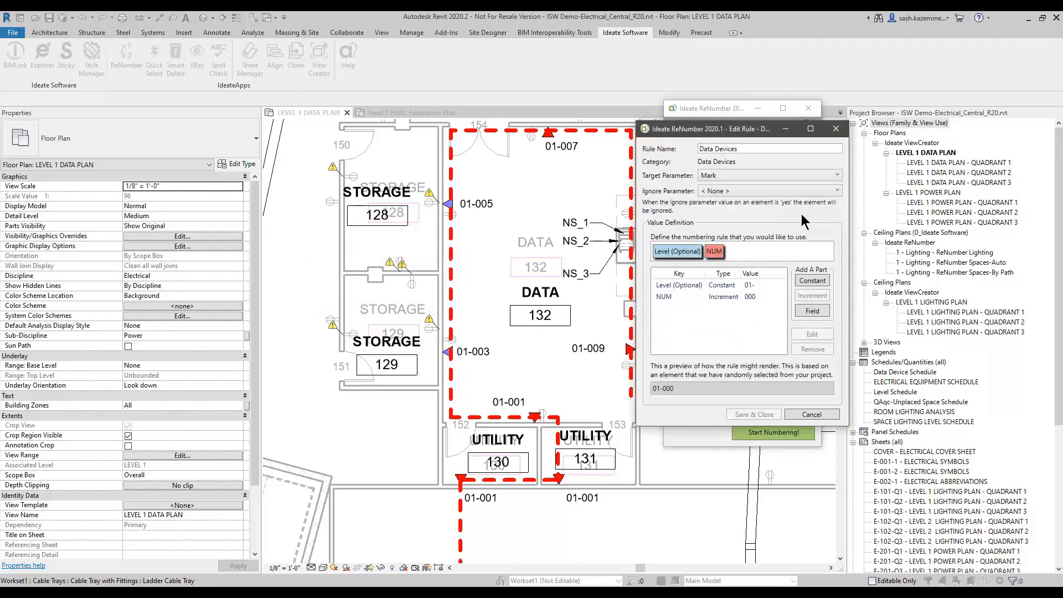
{"action": "double_click", "coordinate": [731, 298]}
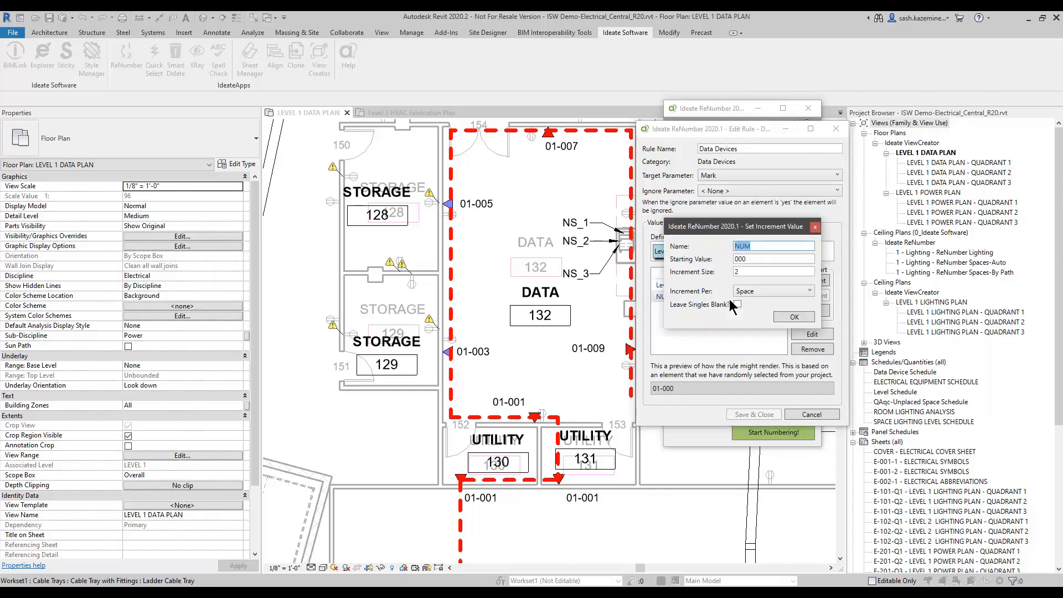
{"action": "double_click", "coordinate": [740, 272]}
{"action": "left_click", "coordinate": [751, 294]}
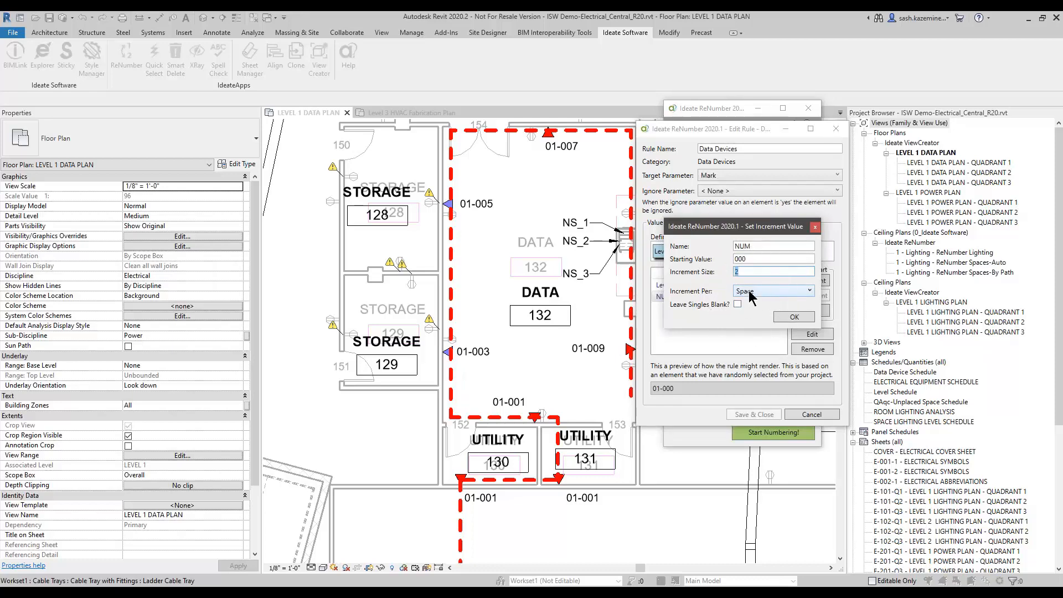
{"action": "left_click", "coordinate": [816, 228]}
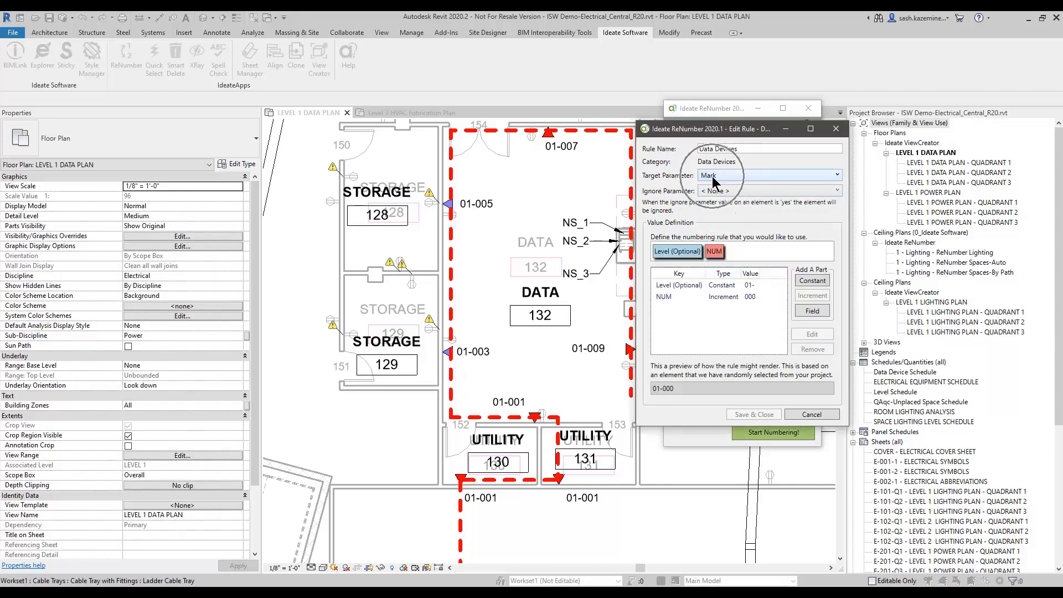
{"action": "left_click", "coordinate": [809, 415]}
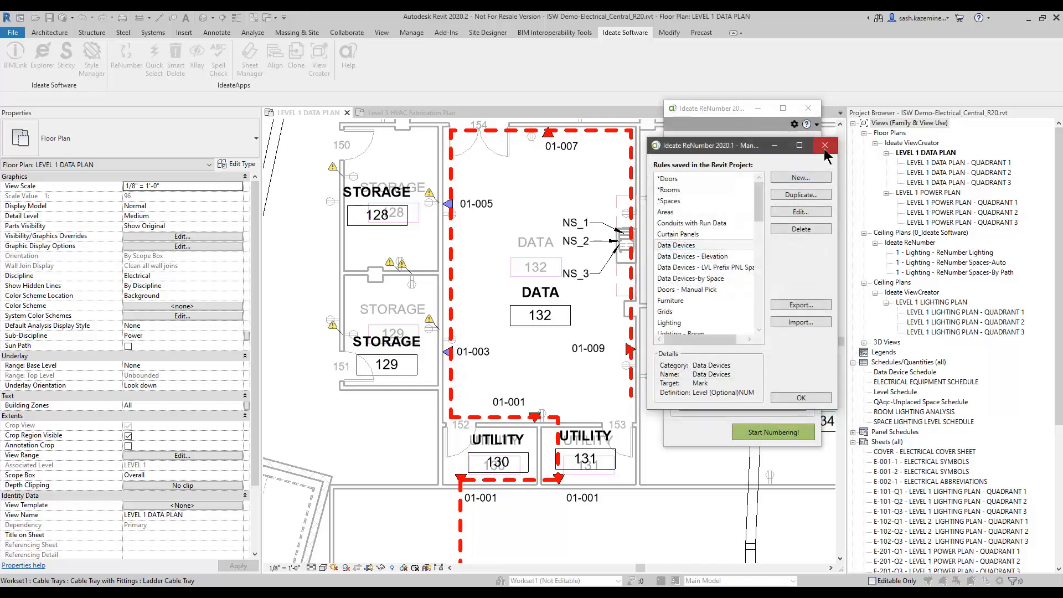
{"action": "left_click", "coordinate": [809, 108]}
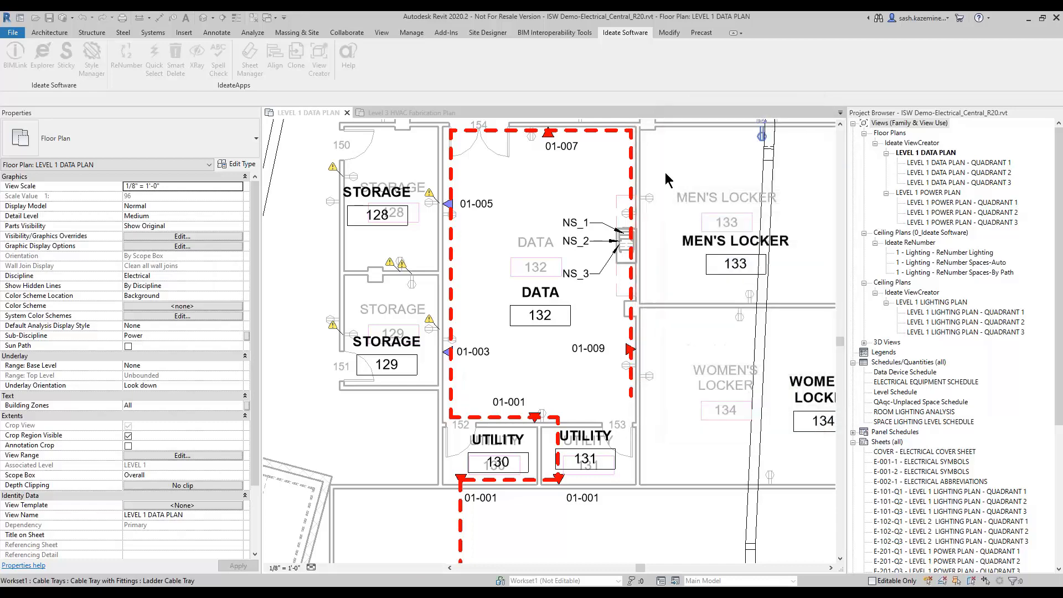
Step: Inspect the identity data, including the Mark, of data outlet 01-005 beside Storage 128, and clear the selection
{"action": "left_click", "coordinate": [443, 204]}
{"action": "left_click", "coordinate": [136, 286]}
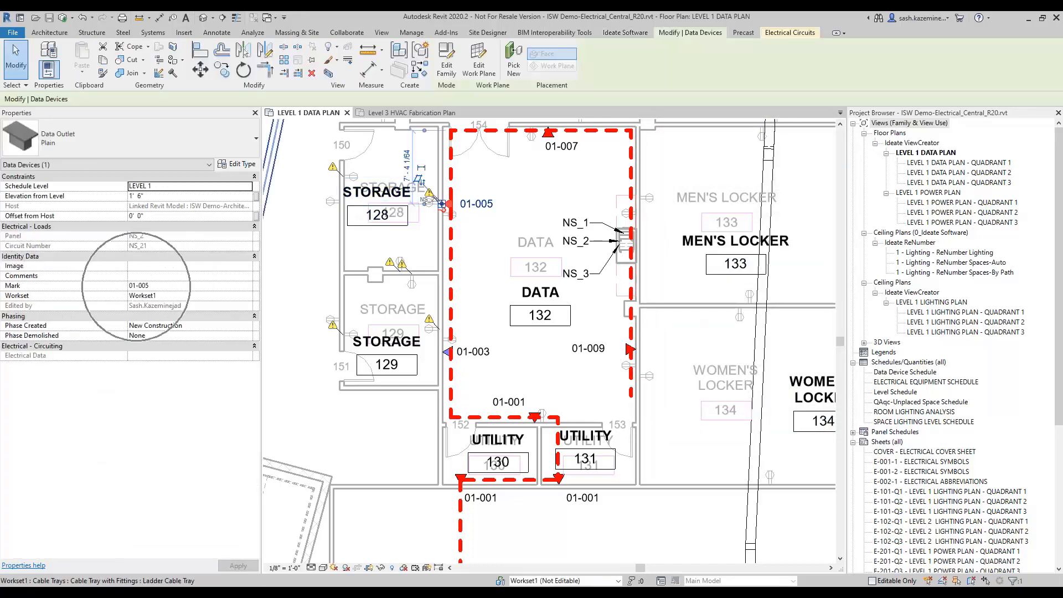
{"action": "left_click", "coordinate": [314, 410]}
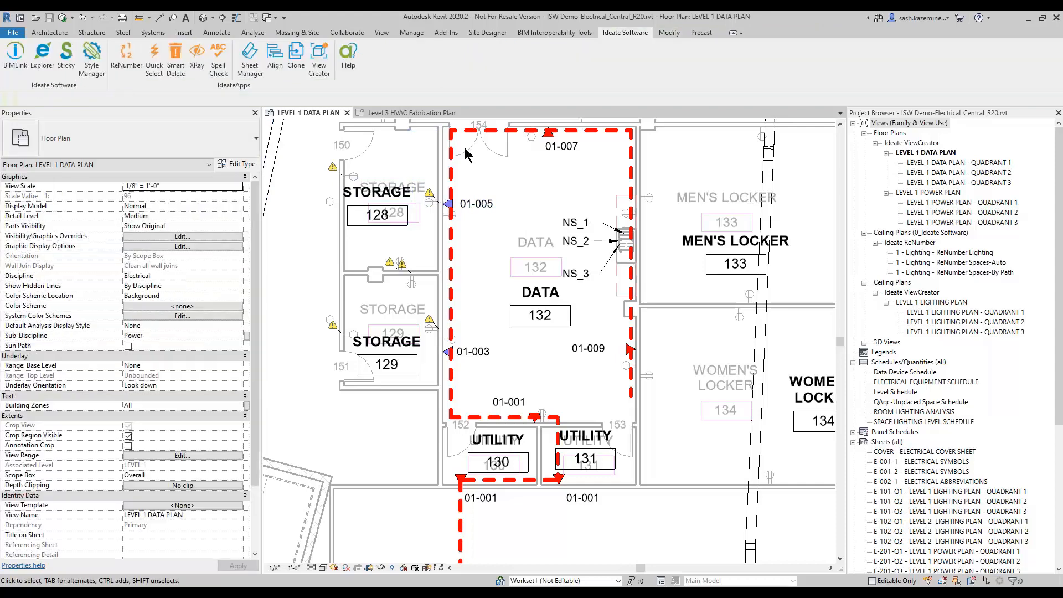
Step: Start ReNumber with the Data Devices - LVL Prefix PNL Space rule and open its definition in an enlarged editor
{"action": "left_click", "coordinate": [126, 56]}
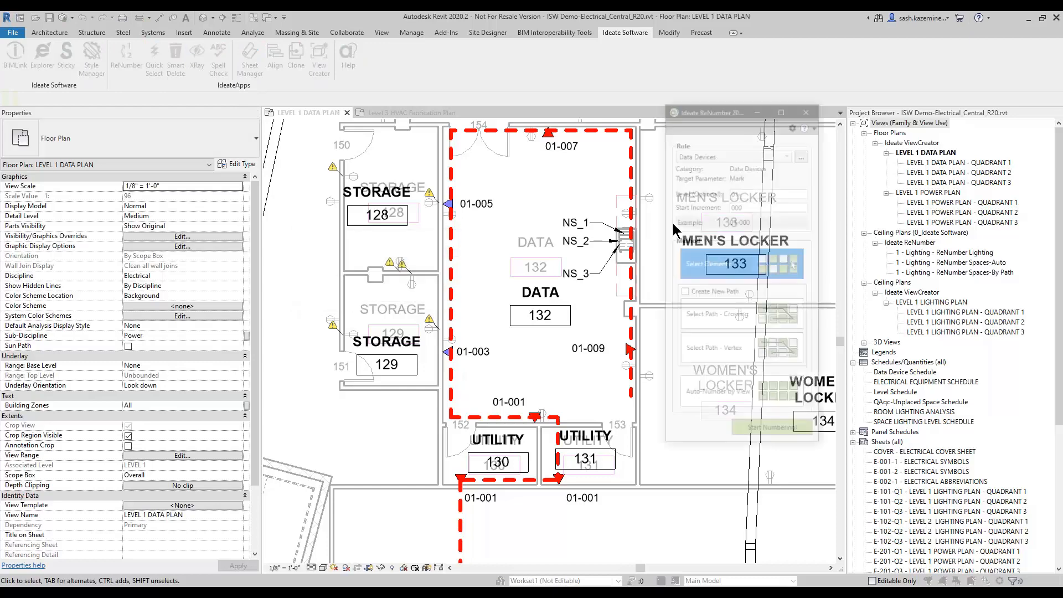
{"action": "left_click", "coordinate": [714, 155]}
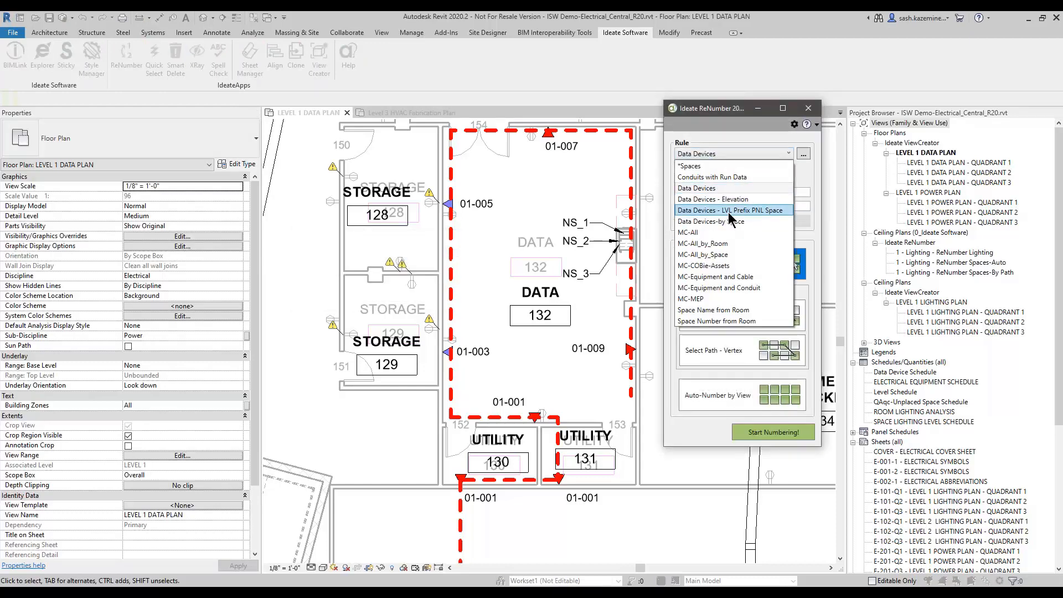
{"action": "left_click", "coordinate": [773, 211]}
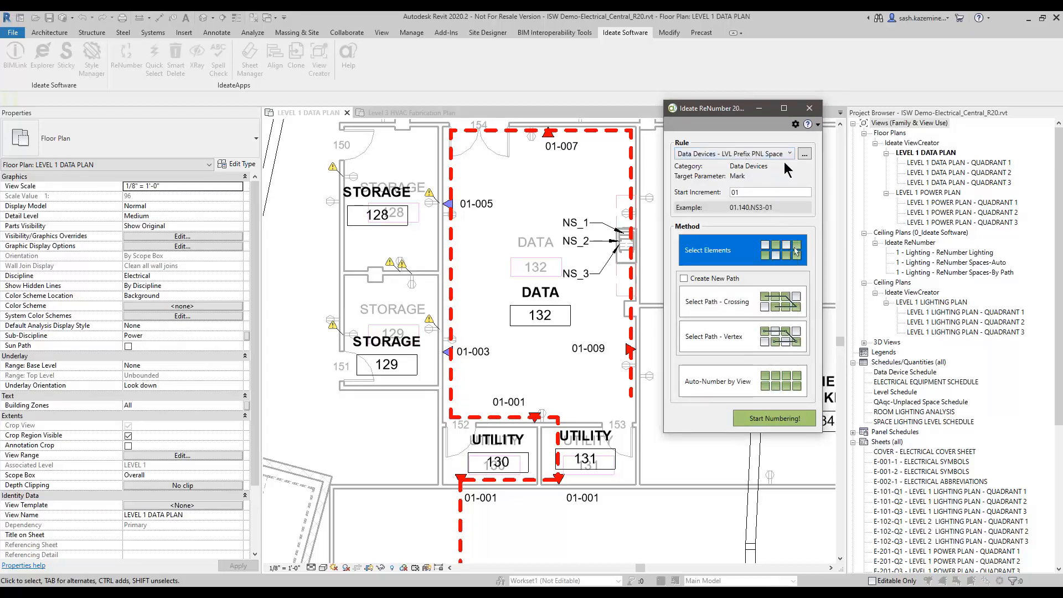
{"action": "left_click", "coordinate": [806, 155]}
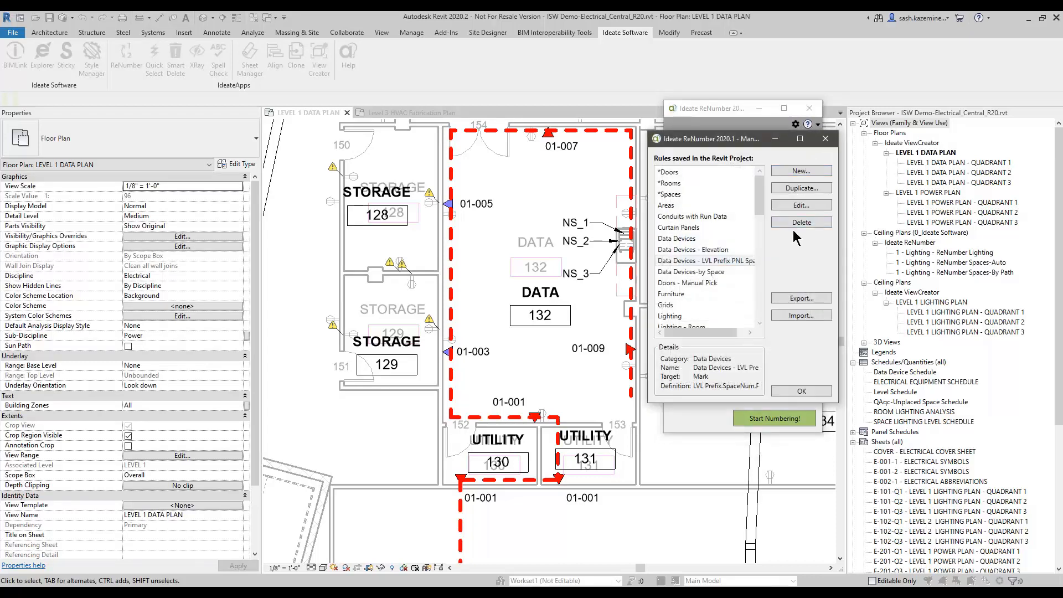
{"action": "left_click", "coordinate": [801, 206]}
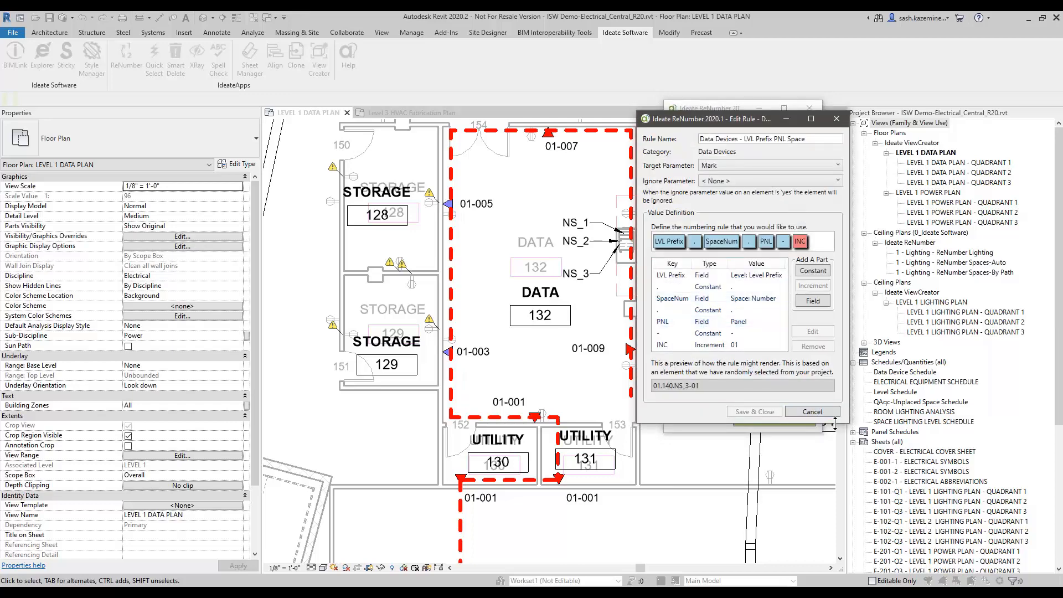
{"action": "left_click_drag", "start_coordinate": [847, 426], "coordinate": [877, 443]}
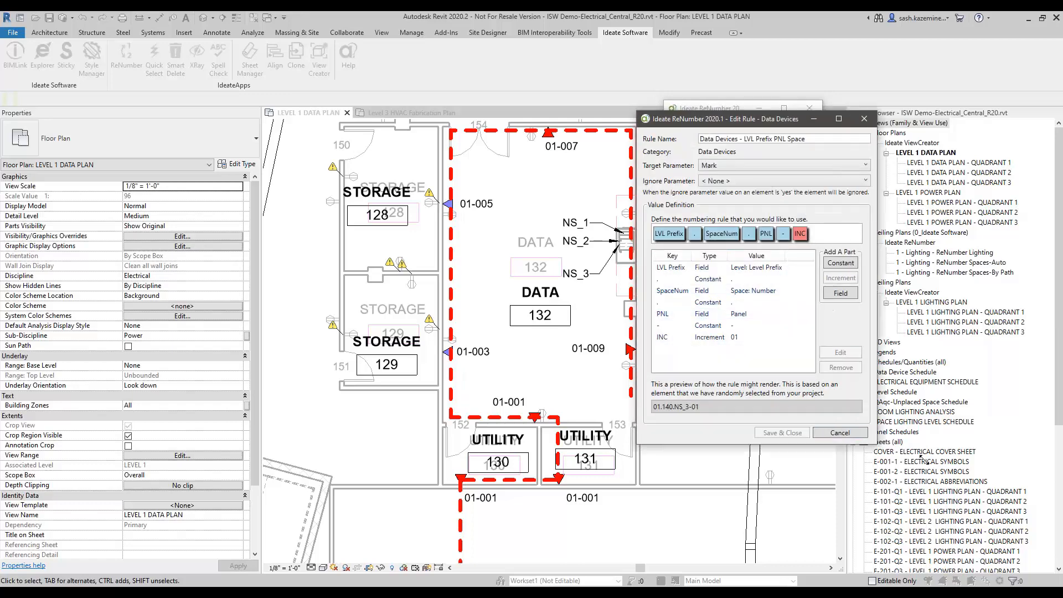
Step: Review the rule's LVL Prefix field and the constant separator that follows it, leaving both as they are
{"action": "left_click", "coordinate": [767, 268]}
{"action": "double_click", "coordinate": [767, 269]}
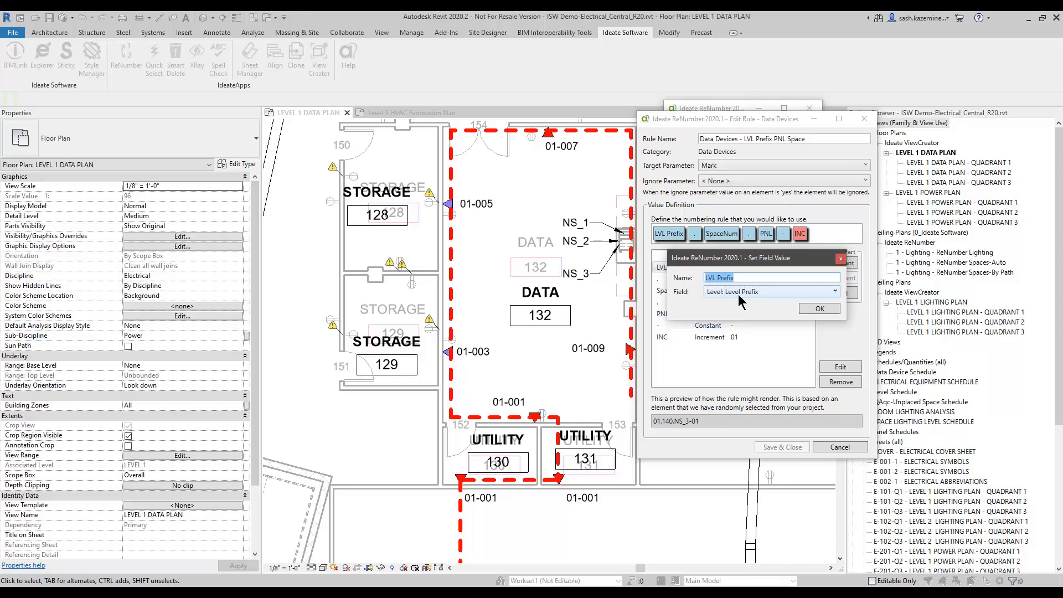
{"action": "left_click", "coordinate": [722, 294]}
{"action": "left_click", "coordinate": [839, 258]}
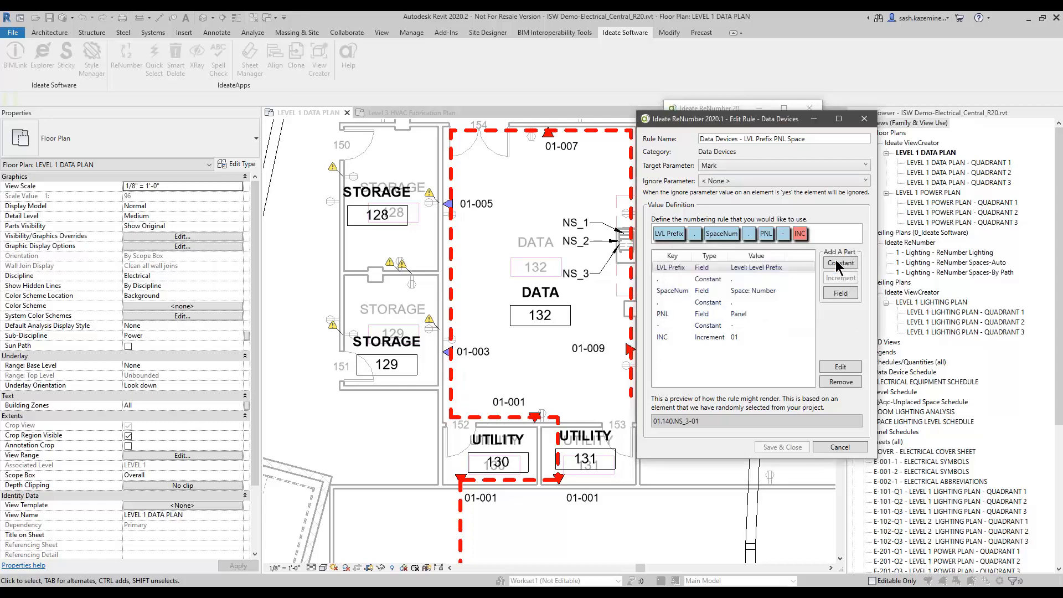
{"action": "double_click", "coordinate": [737, 285]}
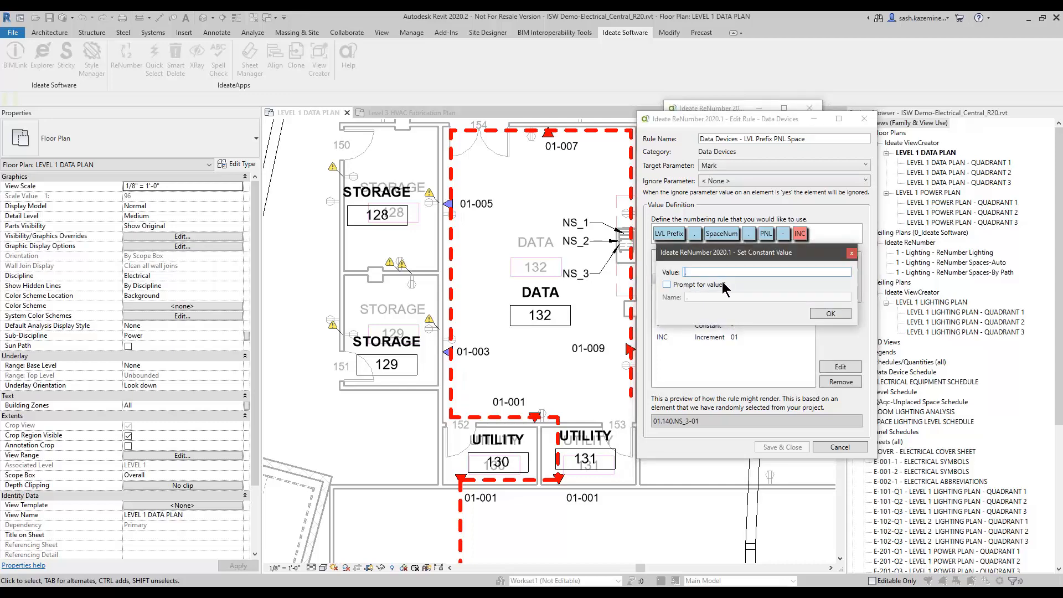
{"action": "left_click", "coordinate": [840, 259]}
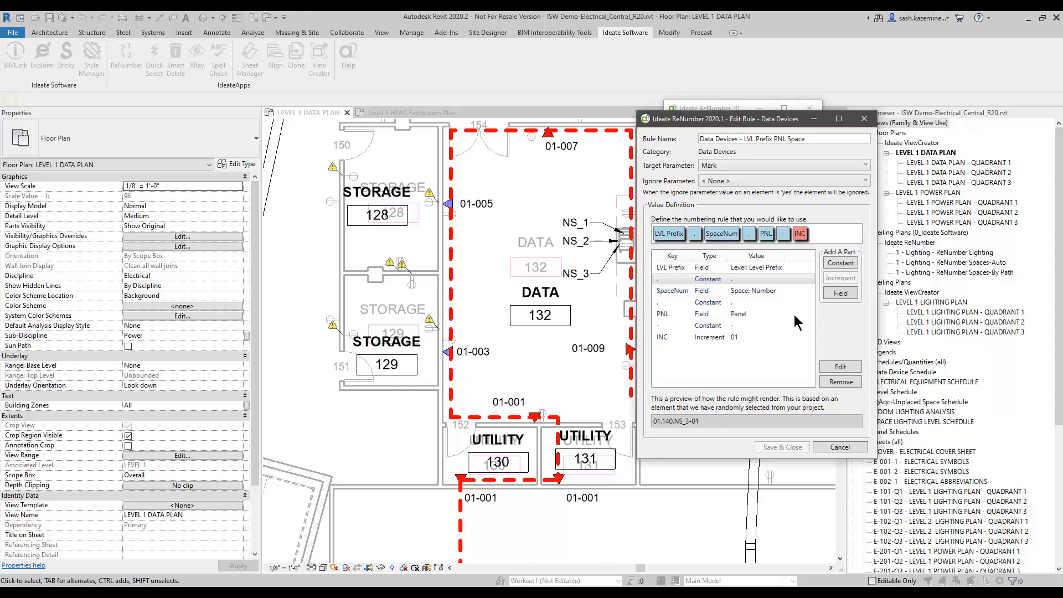
Step: Review the SpaceNum field, the separator after it and the PNL field of the rule without changing them
{"action": "double_click", "coordinate": [726, 292]}
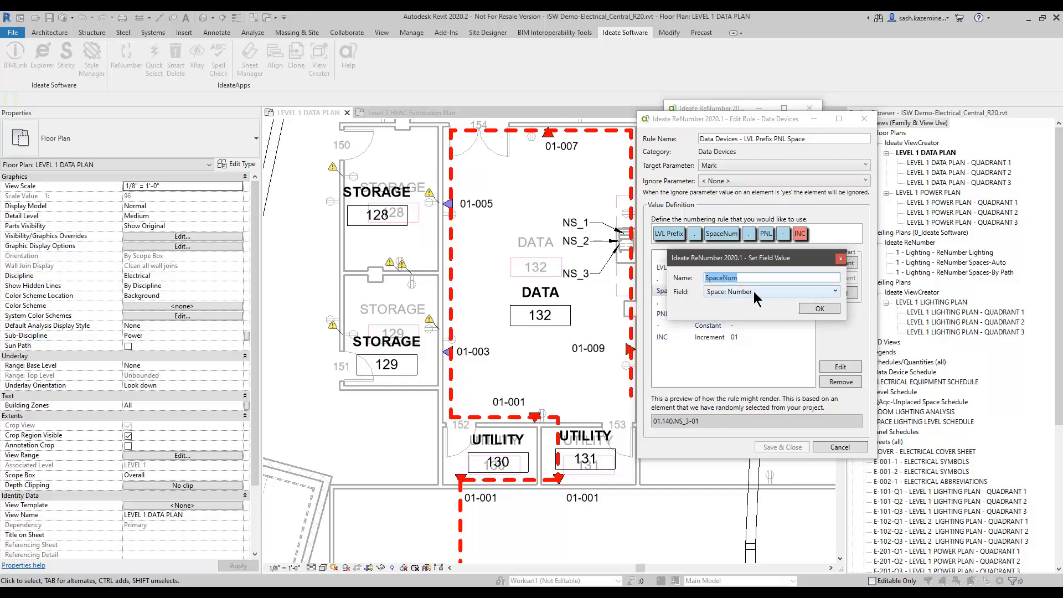
{"action": "left_click", "coordinate": [839, 259]}
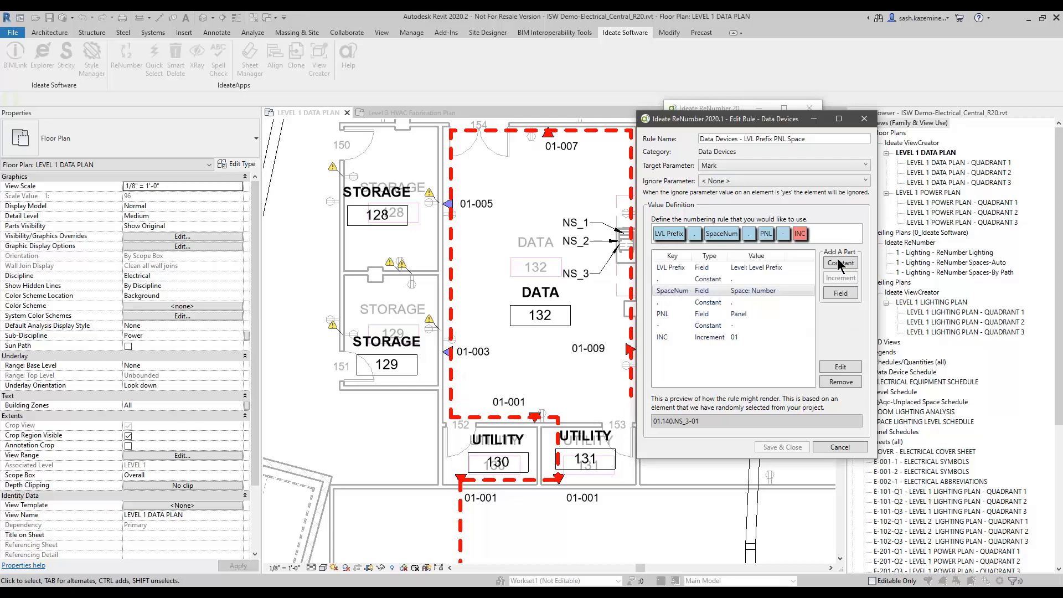
{"action": "double_click", "coordinate": [710, 304]}
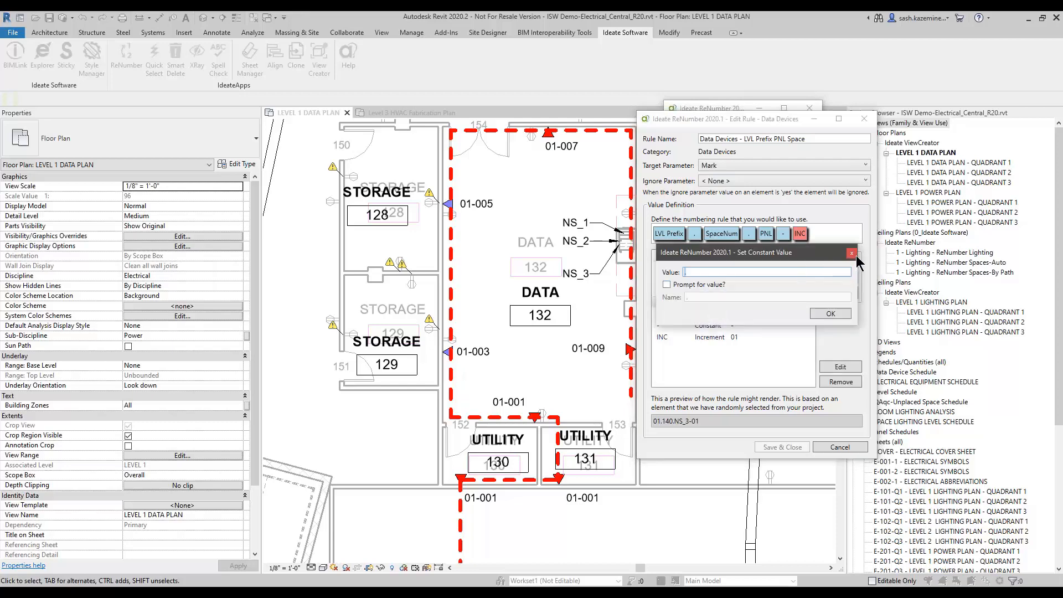
{"action": "left_click", "coordinate": [856, 255]}
{"action": "double_click", "coordinate": [720, 314]}
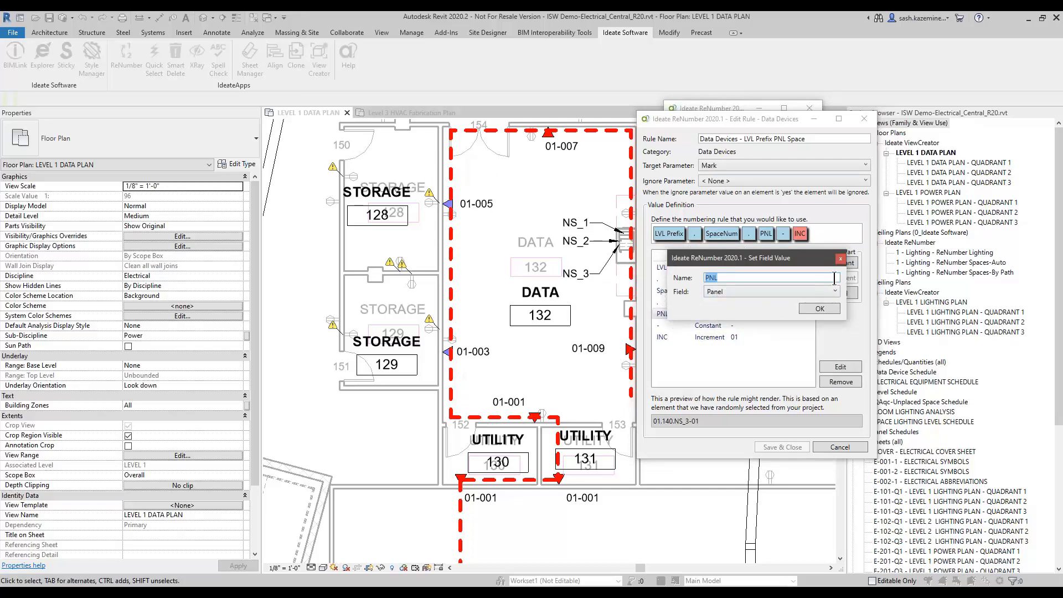
{"action": "left_click", "coordinate": [841, 259]}
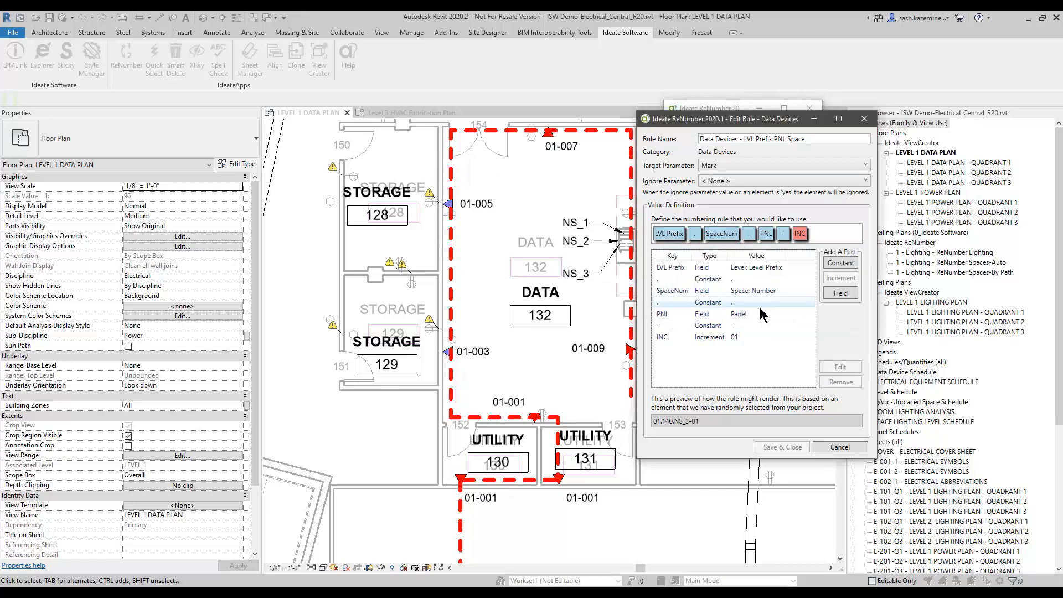
Step: Review the INC part's starting value and increment settings, leave the rule without saving and close ReNumber
{"action": "double_click", "coordinate": [723, 338]}
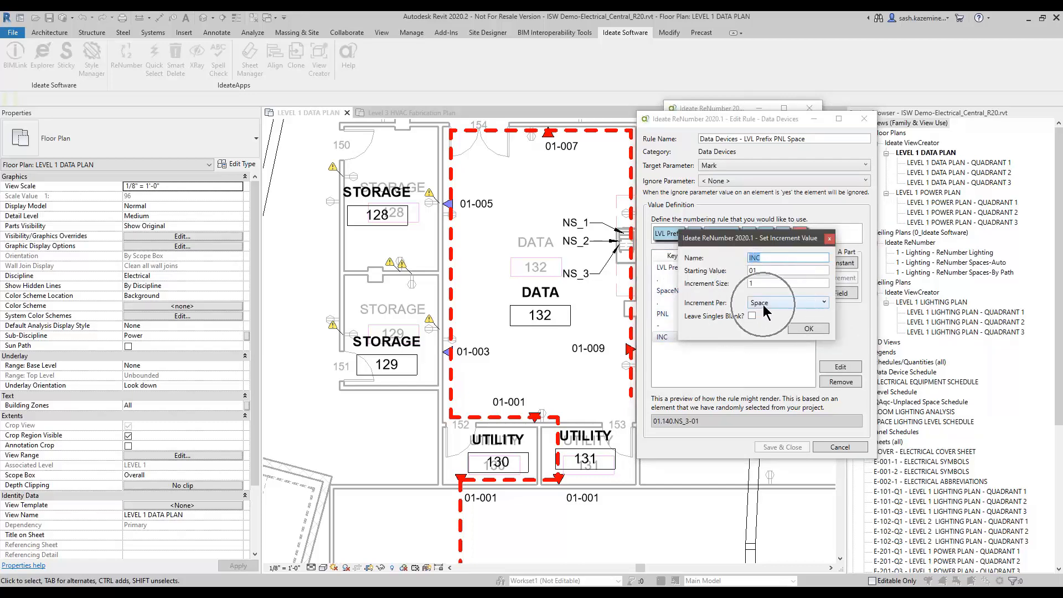
{"action": "left_click", "coordinate": [814, 330]}
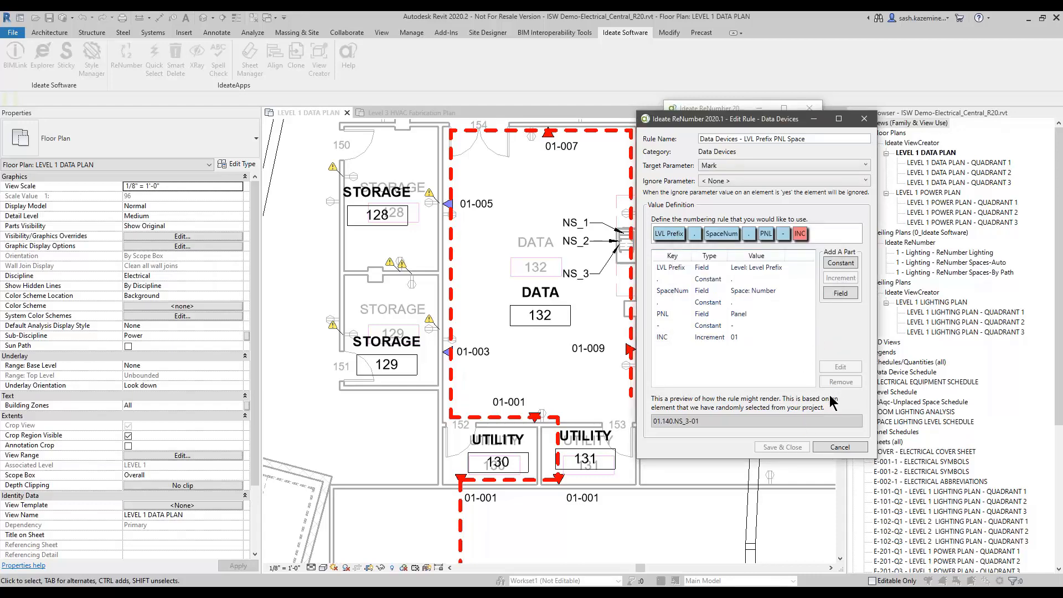
{"action": "left_click", "coordinate": [833, 447]}
{"action": "left_click", "coordinate": [825, 139]}
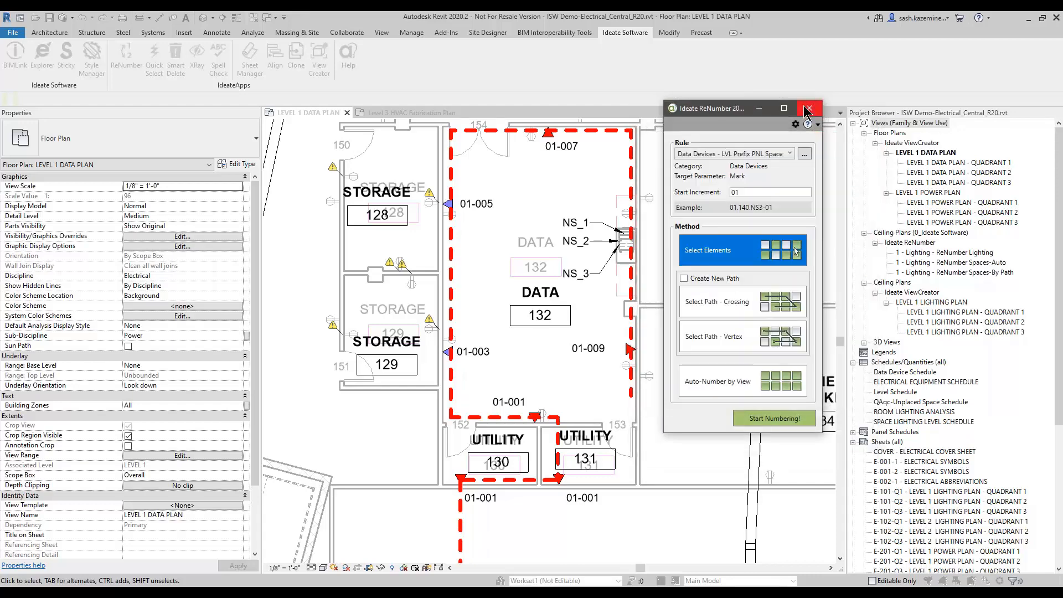
{"action": "left_click", "coordinate": [809, 108]}
Step: Examine the electrical panel and circuit number assigned to data outlet 01-005 in Data room 132, and deselect it
{"action": "scroll", "coordinate": [432, 211], "scroll_direction": "up", "scroll_amount": 3}
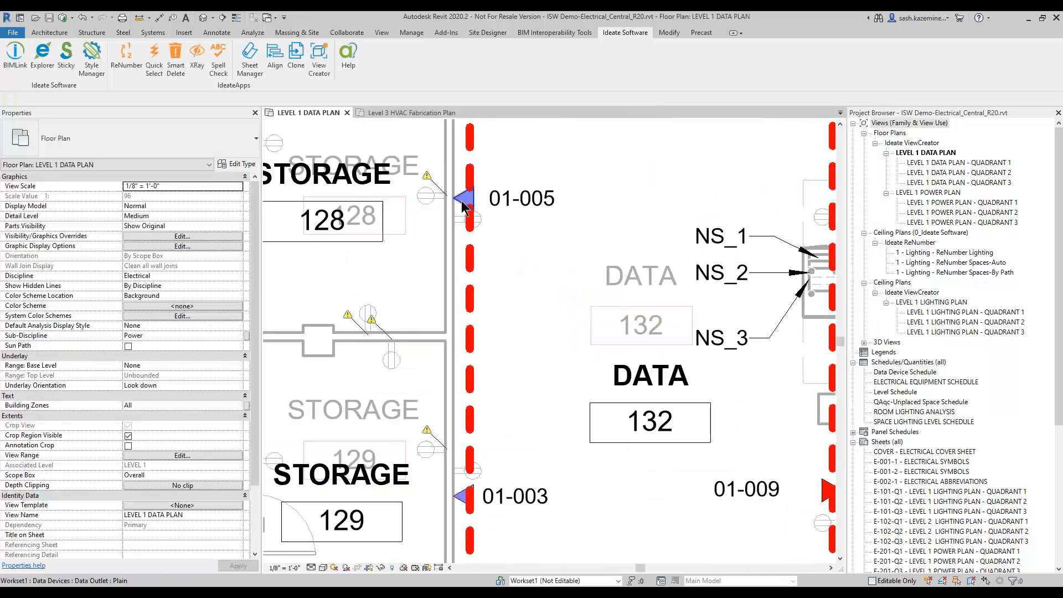
{"action": "left_click", "coordinate": [463, 206]}
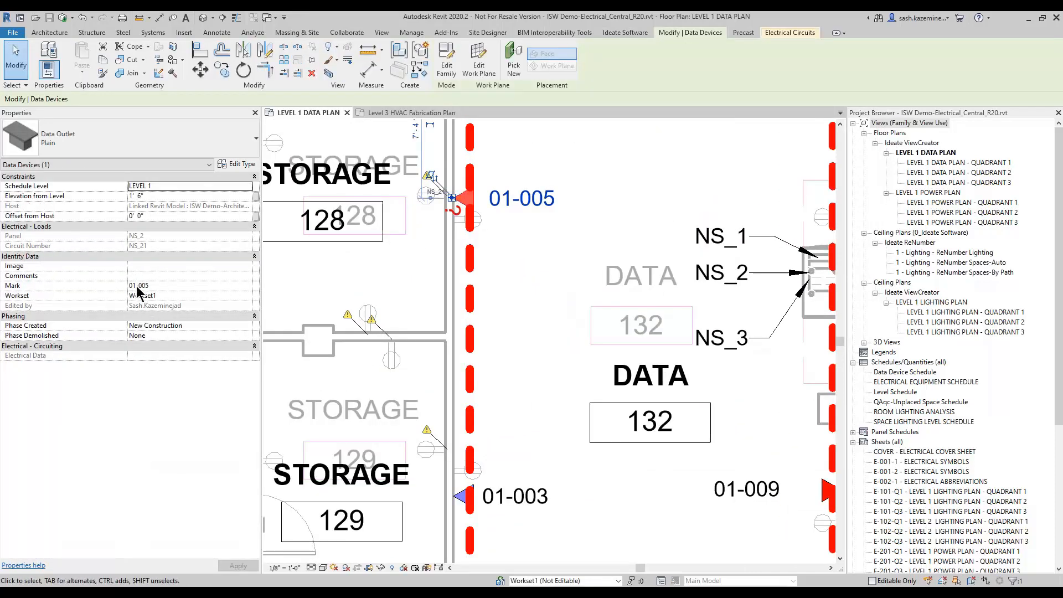
{"action": "left_click", "coordinate": [135, 237]}
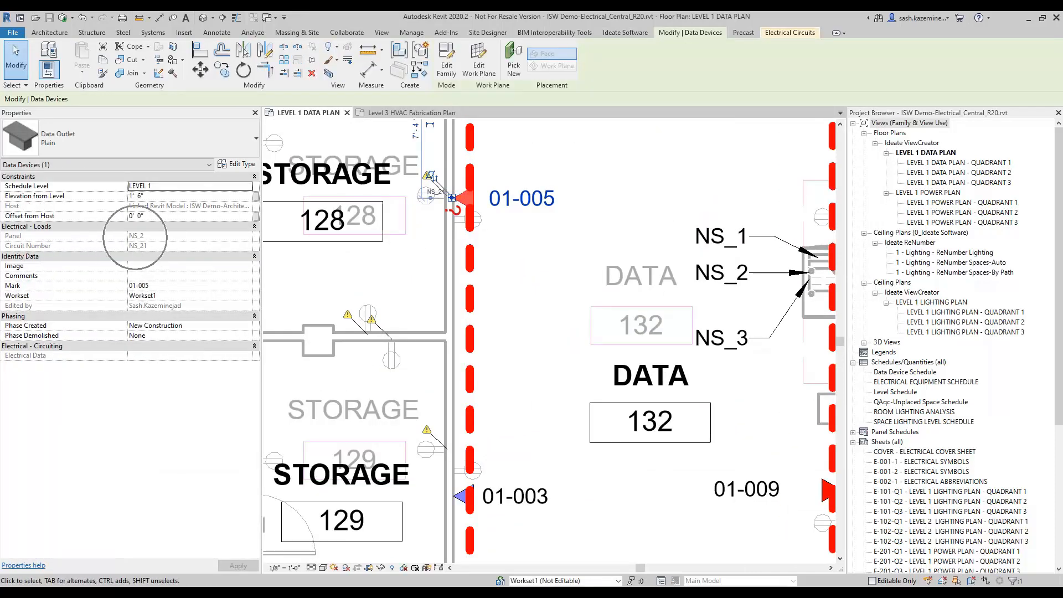
{"action": "key", "text": "ctrl"}
{"action": "key", "text": "ctrl"}
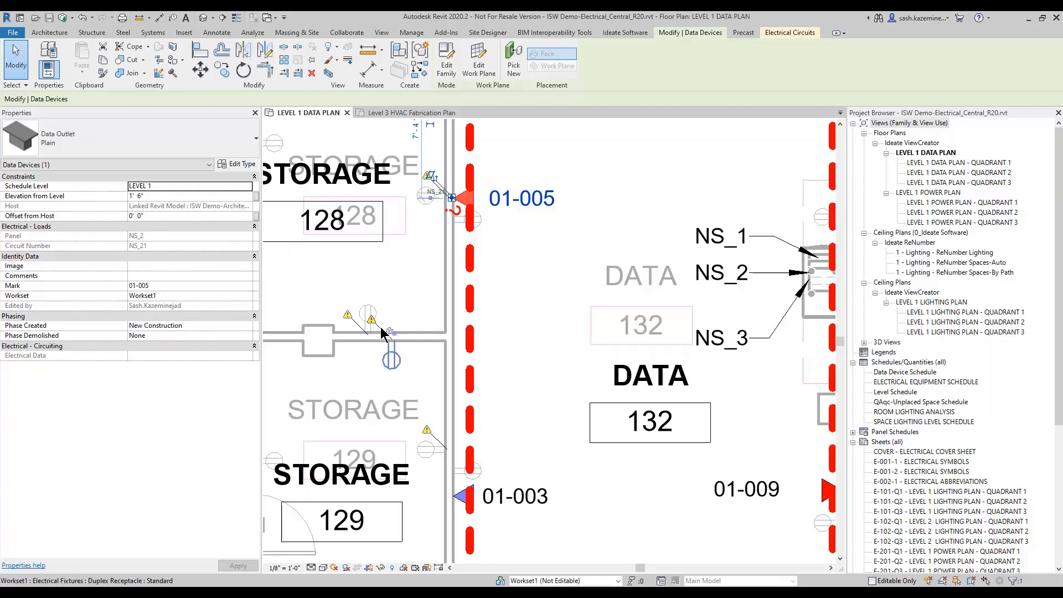
{"action": "left_click", "coordinate": [496, 336]}
Step: Dismiss the save reminder and draw a building section from outside the west wall through Data room 132 to the elevators
{"action": "scroll", "coordinate": [553, 397], "scroll_direction": "down", "scroll_amount": 2}
{"action": "scroll", "coordinate": [552, 398], "scroll_direction": "down", "scroll_amount": 6}
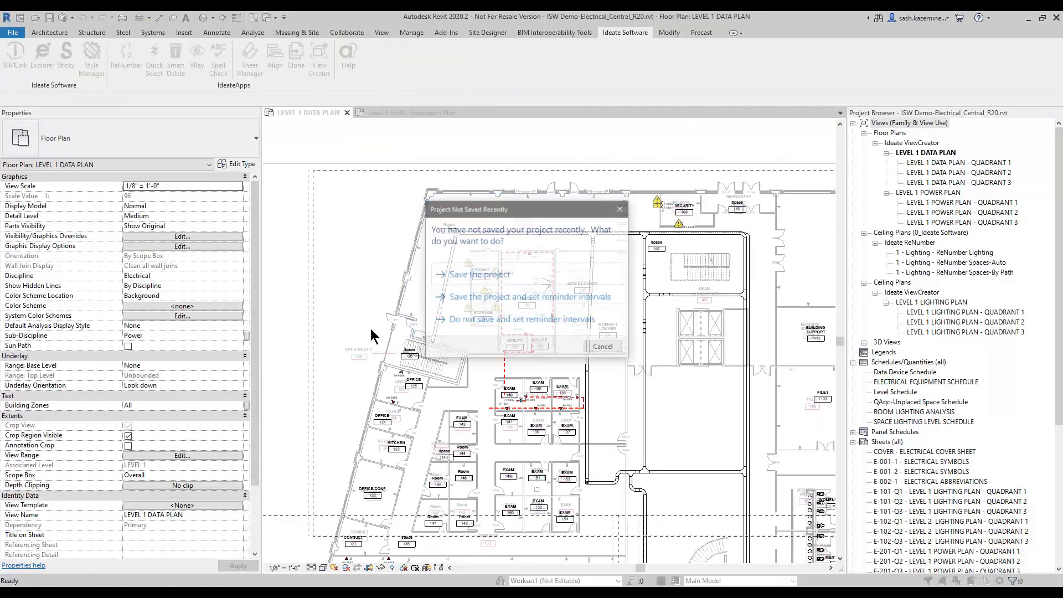
{"action": "left_click", "coordinate": [602, 347]}
{"action": "left_click", "coordinate": [222, 17]}
{"action": "left_click", "coordinate": [344, 321]}
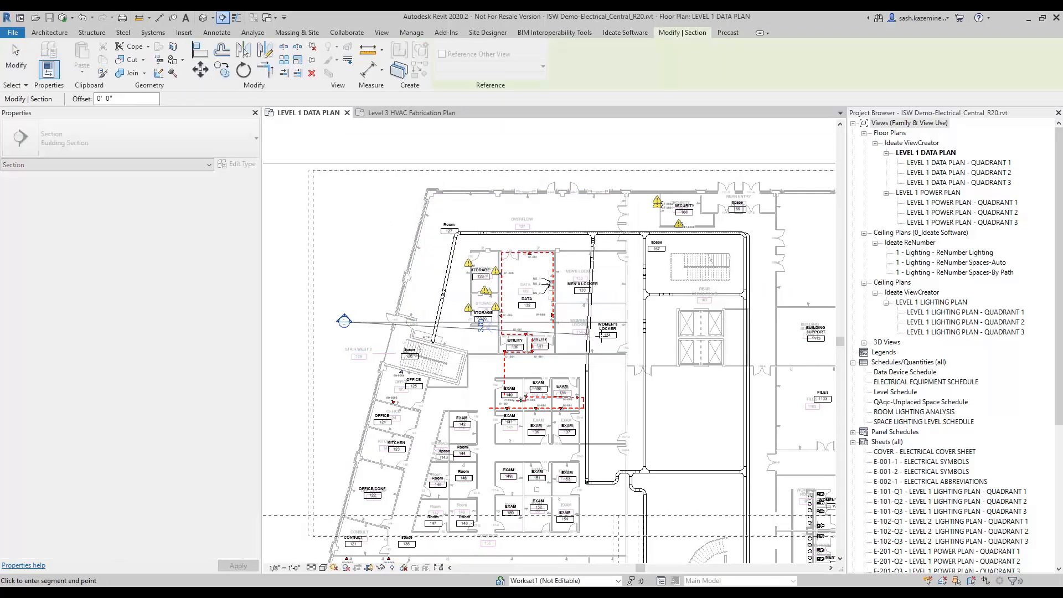
{"action": "left_click", "coordinate": [672, 327]}
{"action": "key", "text": "Escape"}
{"action": "key", "text": "Escape"}
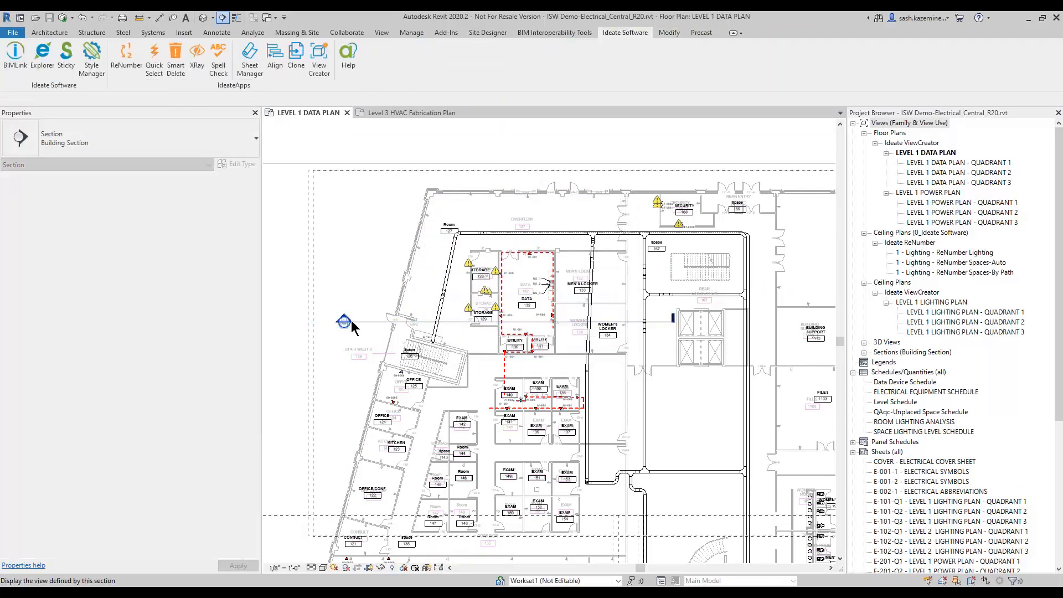
Step: Open the Section 1 view, reveal its hidden elements and turn off view cropping
{"action": "double_click", "coordinate": [344, 323]}
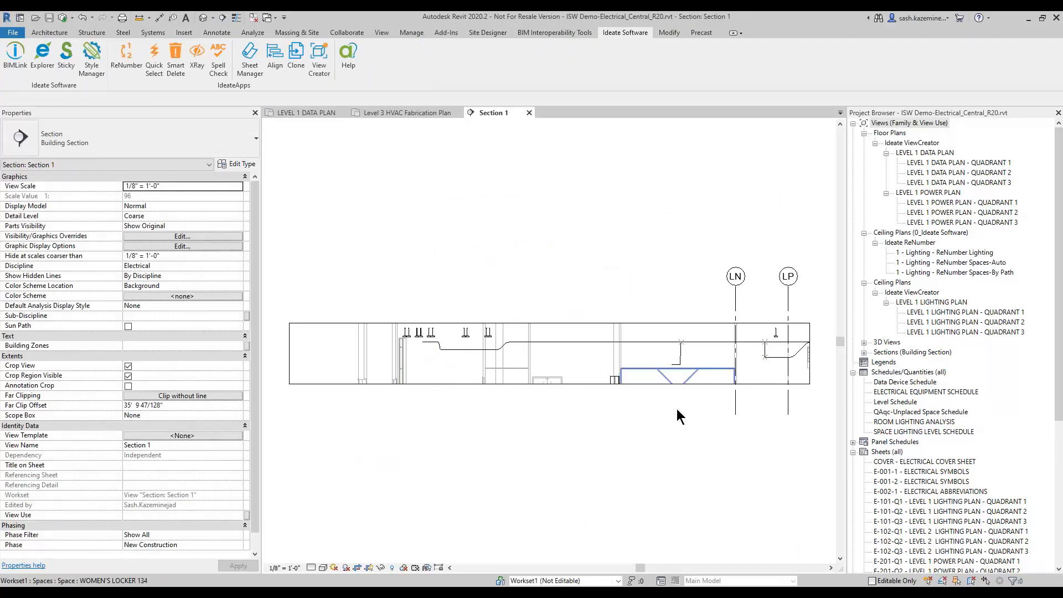
{"action": "left_click", "coordinate": [392, 568]}
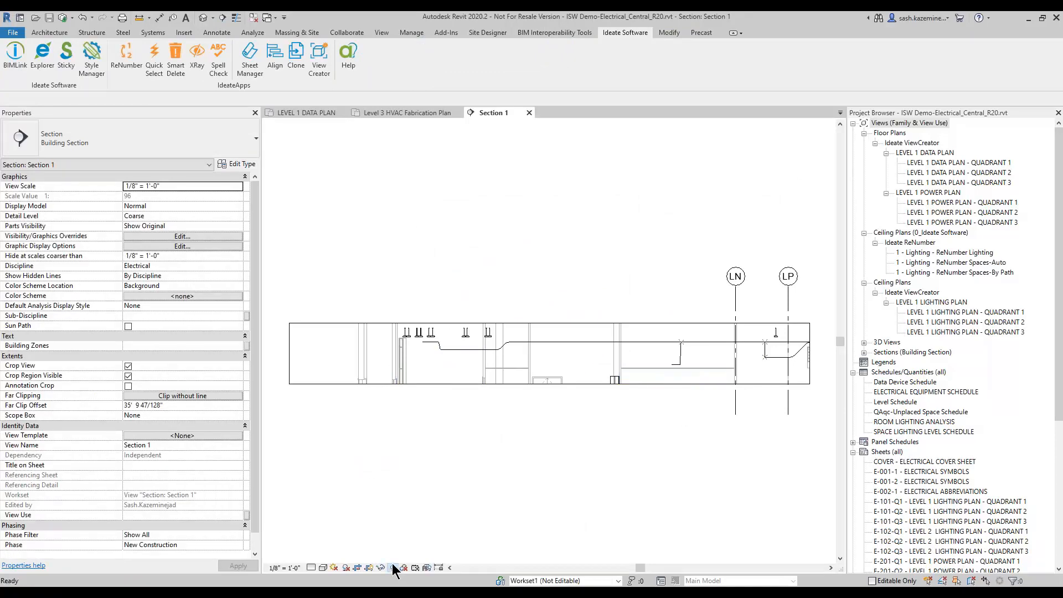
{"action": "left_click", "coordinate": [357, 568]}
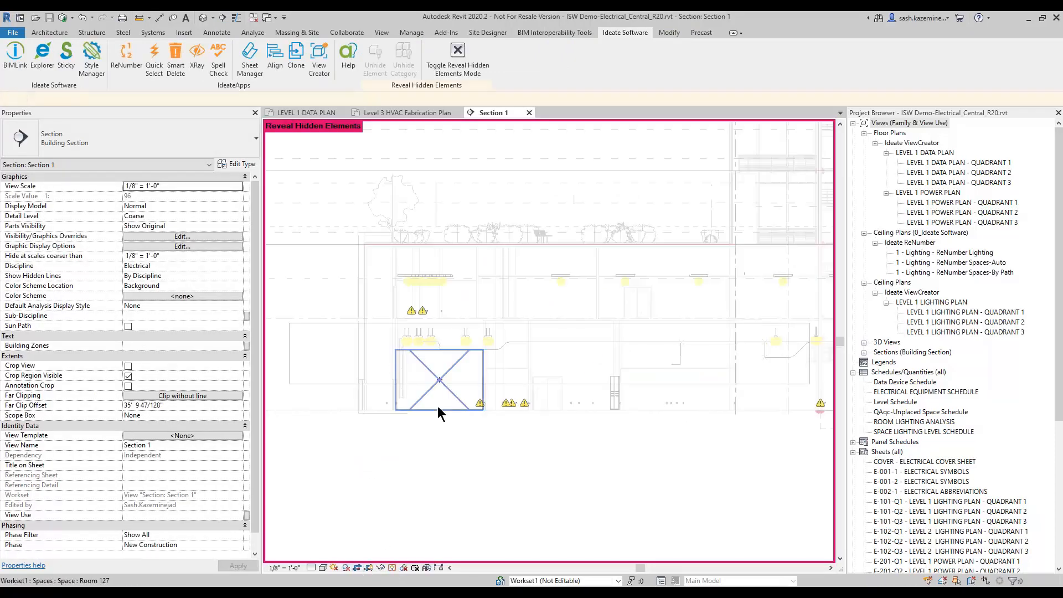
Step: Examine the Level Prefix parameter of the LEVEL 3 line beyond the building and close the section view
{"action": "scroll", "coordinate": [437, 408], "scroll_direction": "down", "scroll_amount": 3}
{"action": "middle_click_drag", "start_coordinate": [721, 370], "coordinate": [379, 349]}
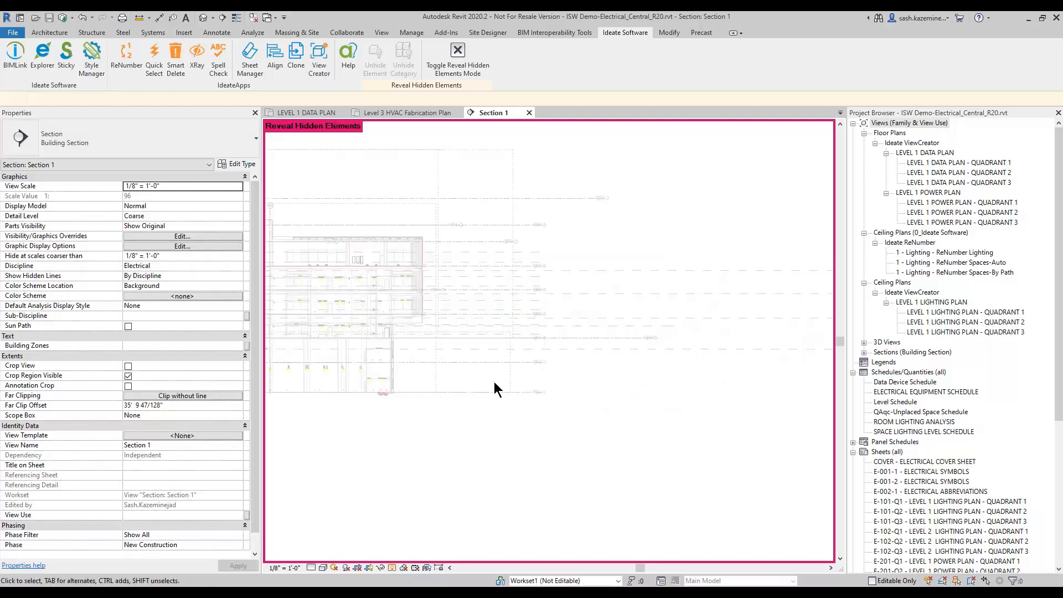
{"action": "scroll", "coordinate": [499, 389], "scroll_direction": "up", "scroll_amount": 3}
{"action": "scroll", "coordinate": [552, 394], "scroll_direction": "down", "scroll_amount": 2}
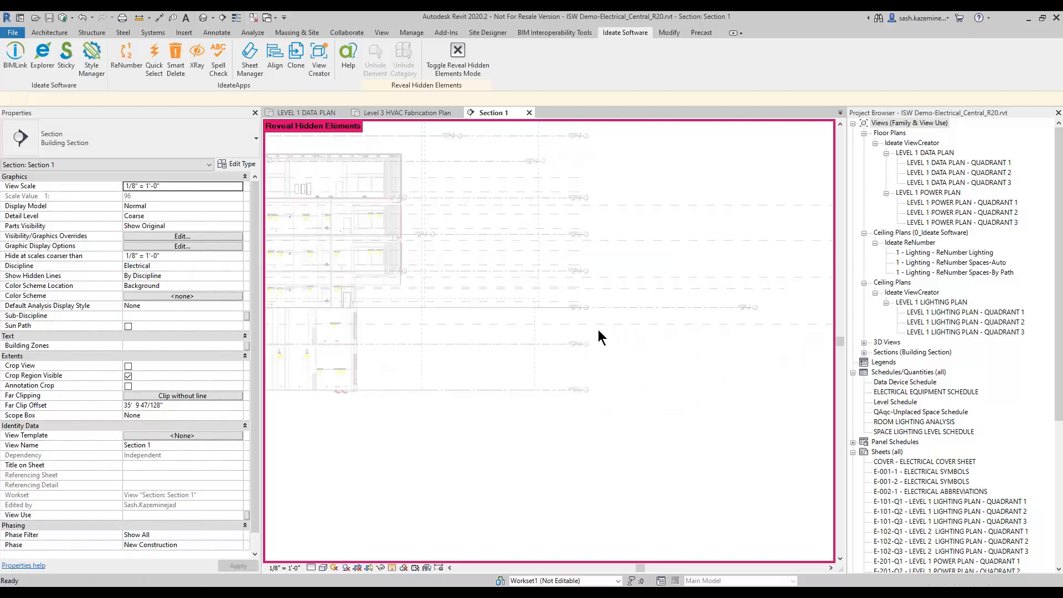
{"action": "left_click", "coordinate": [631, 307]}
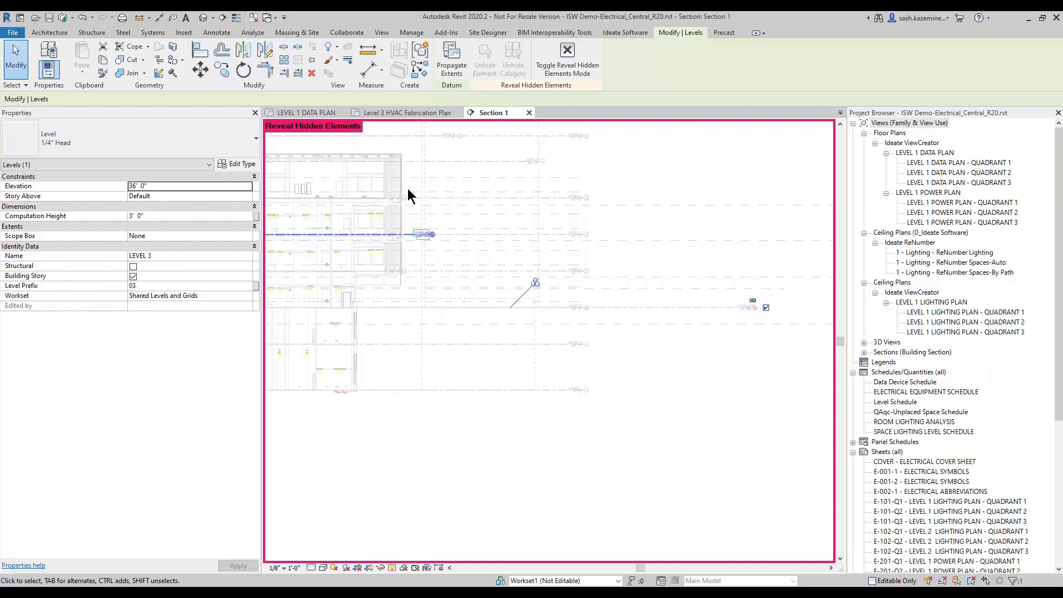
{"action": "left_click", "coordinate": [529, 113]}
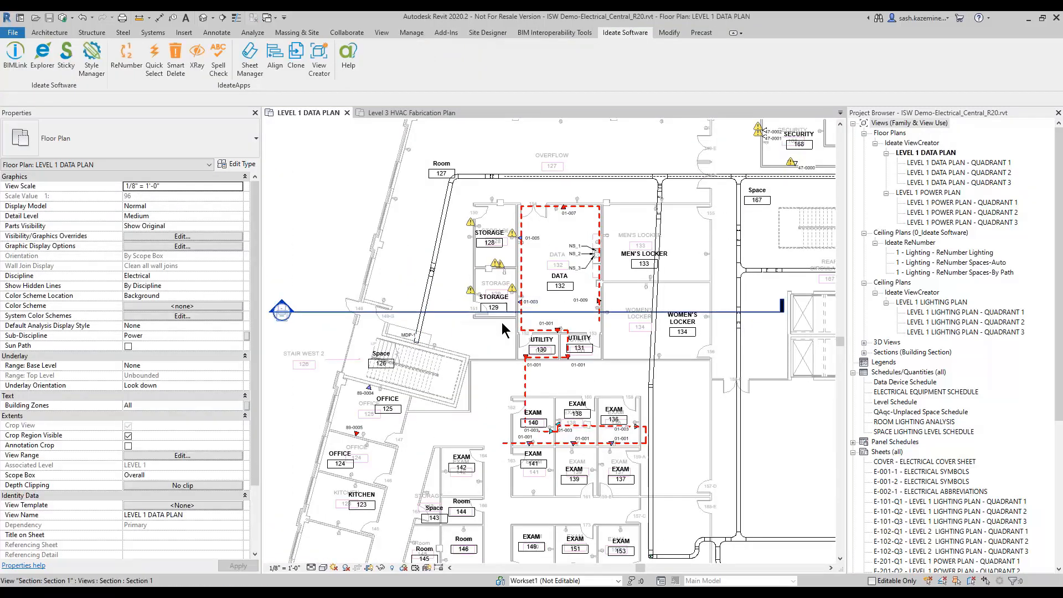
Step: Delete the Section 1 mark from the LEVEL 1 DATA PLAN and accept removal of its view
{"action": "scroll", "coordinate": [488, 327], "scroll_direction": "up", "scroll_amount": 3}
{"action": "left_click", "coordinate": [429, 304]}
{"action": "key", "text": "Delete"}
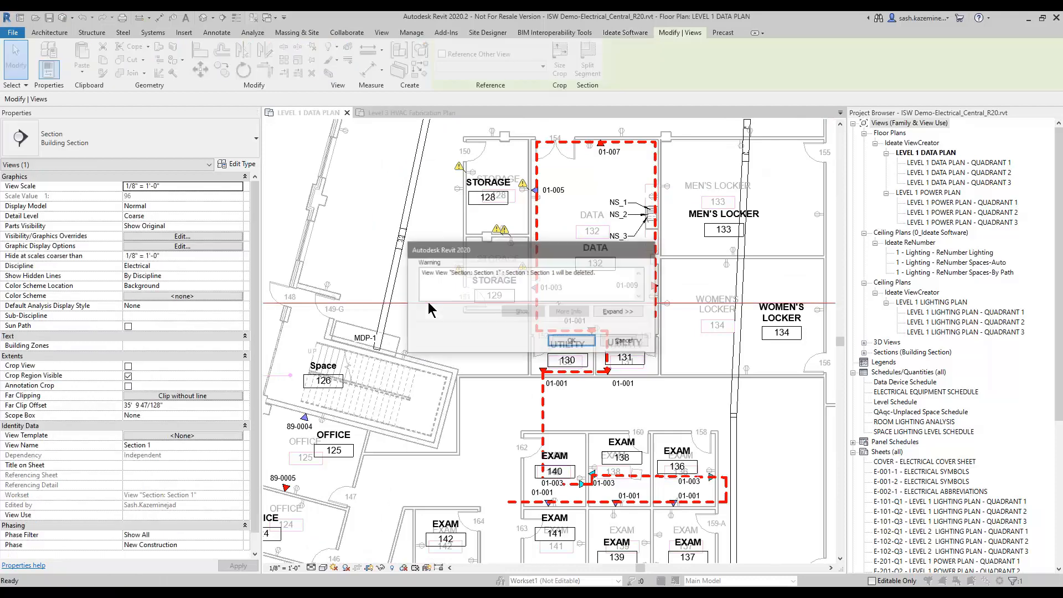
{"action": "left_click", "coordinate": [578, 341]}
{"action": "scroll", "coordinate": [620, 317], "scroll_direction": "down", "scroll_amount": 2}
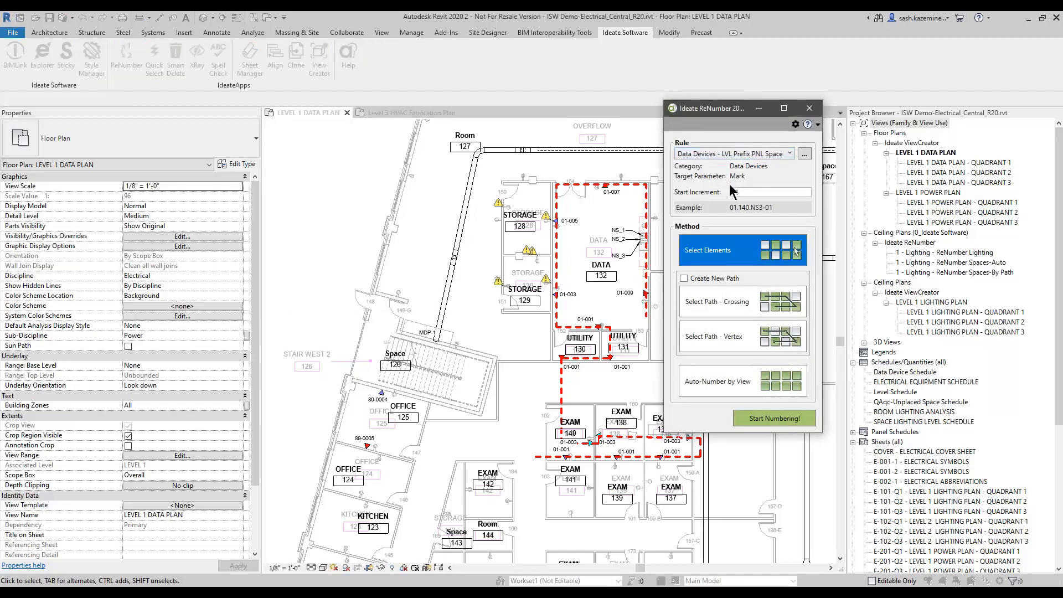
Step: Preview Auto-Number by View for the data devices with start increment 01 and enlarge the preview results window
{"action": "double_click", "coordinate": [742, 192]}
{"action": "left_click", "coordinate": [726, 383]}
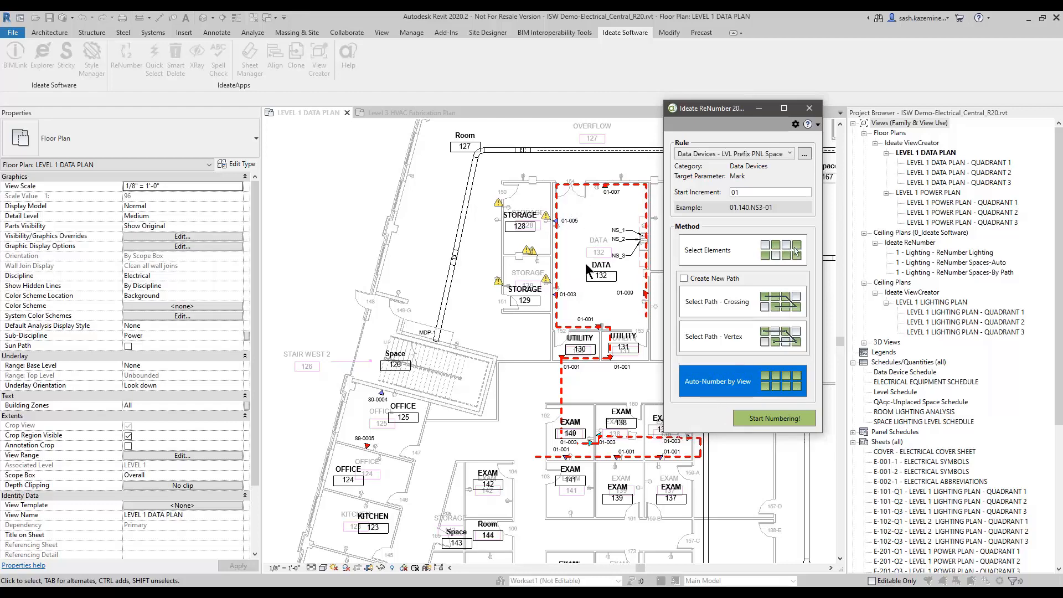
{"action": "left_click", "coordinate": [780, 420]}
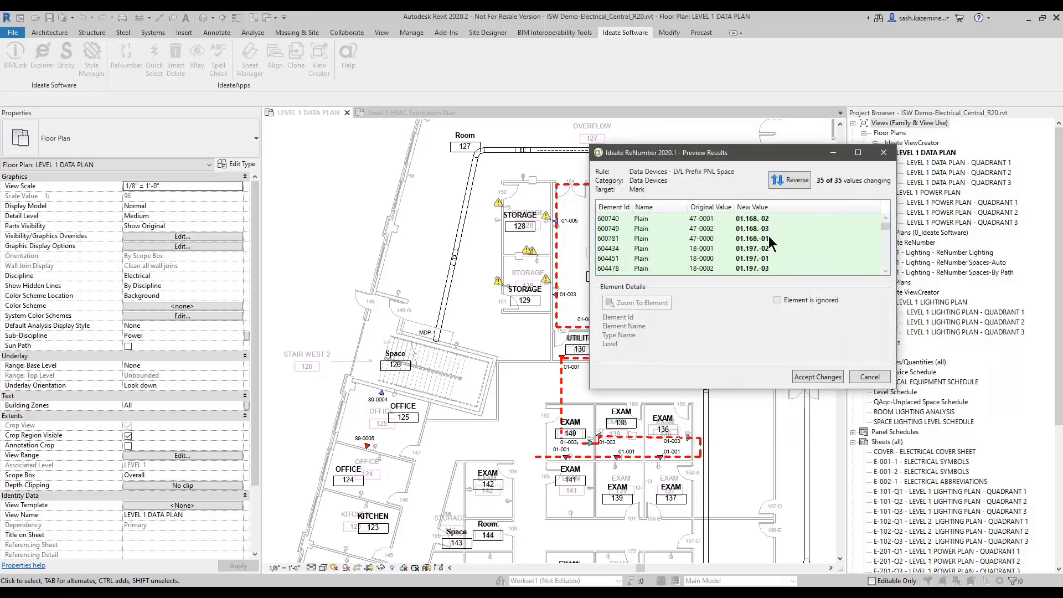
{"action": "left_click_drag", "start_coordinate": [892, 387], "coordinate": [946, 500]}
{"action": "left_click_drag", "start_coordinate": [736, 150], "coordinate": [616, 81]}
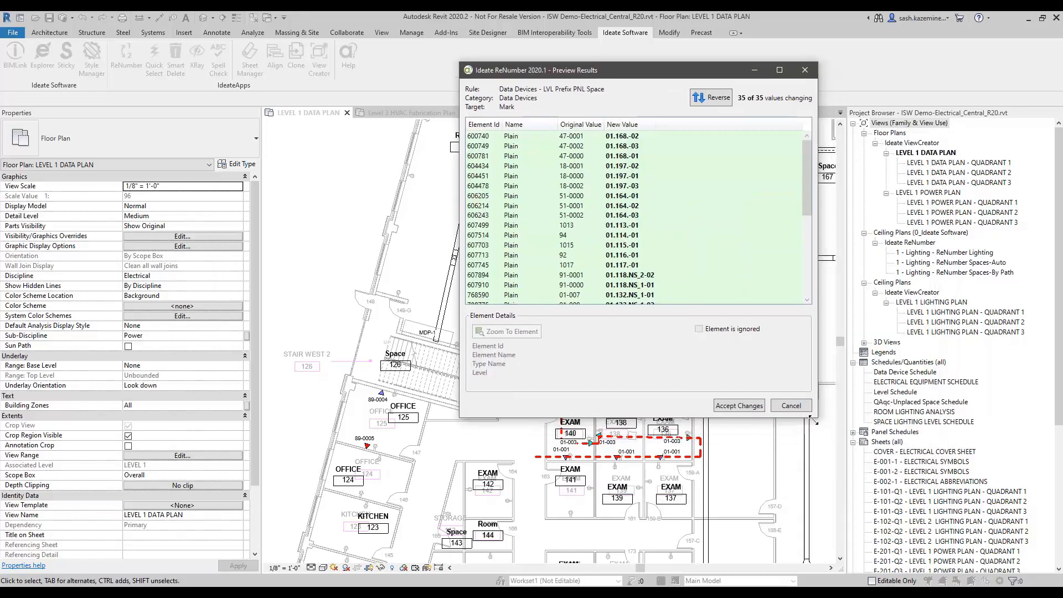
{"action": "left_click_drag", "start_coordinate": [816, 417], "coordinate": [901, 483]}
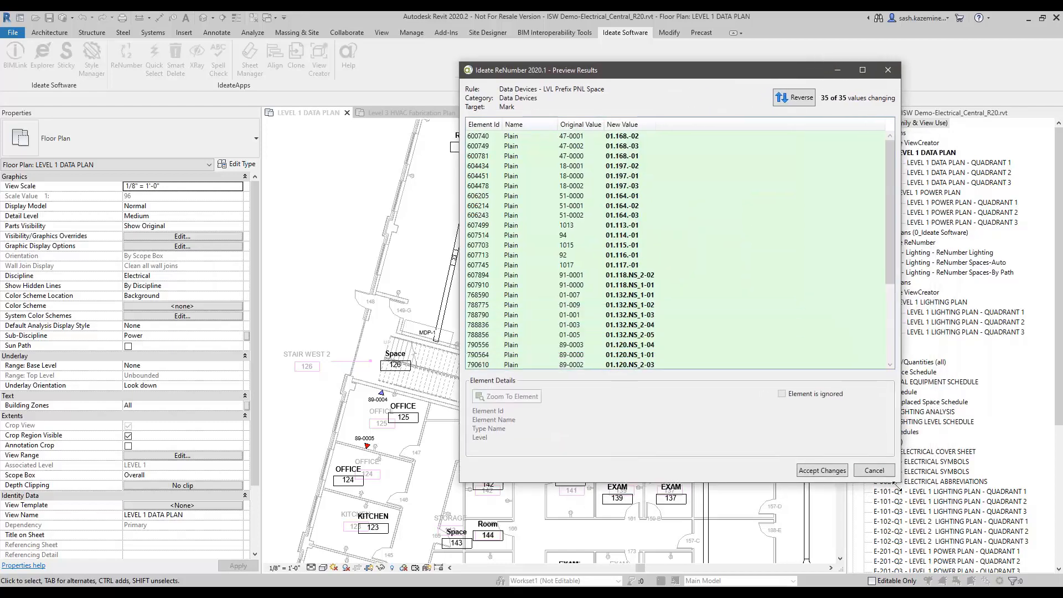
Step: Compare the previewed new values without a panel name, from 01.168.-02 to 01.117.-01, with those that include one
{"action": "left_click", "coordinate": [622, 137]}
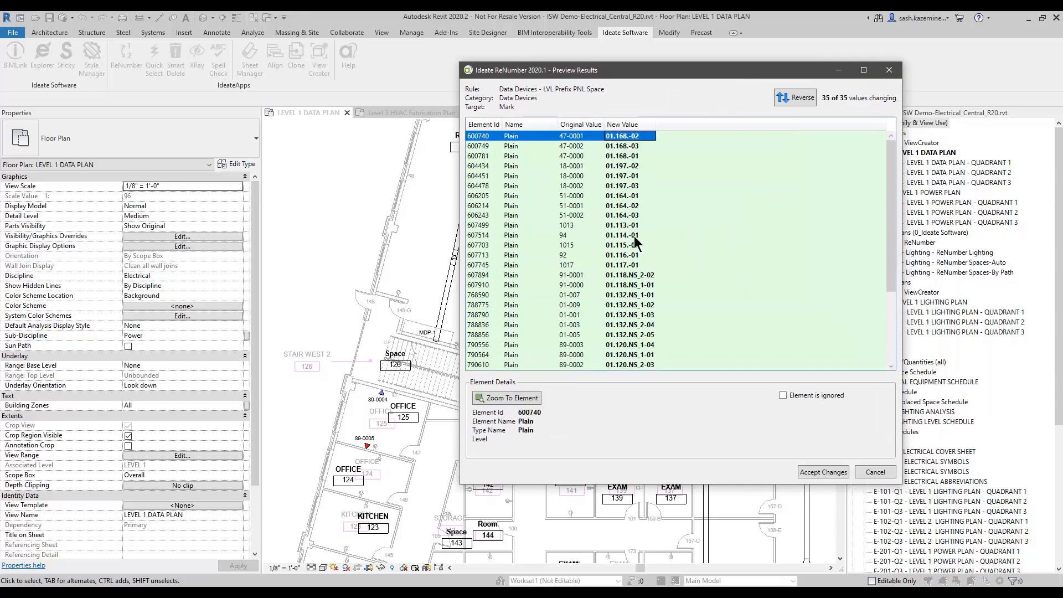
{"action": "left_click", "coordinate": [625, 265], "text": "shift"}
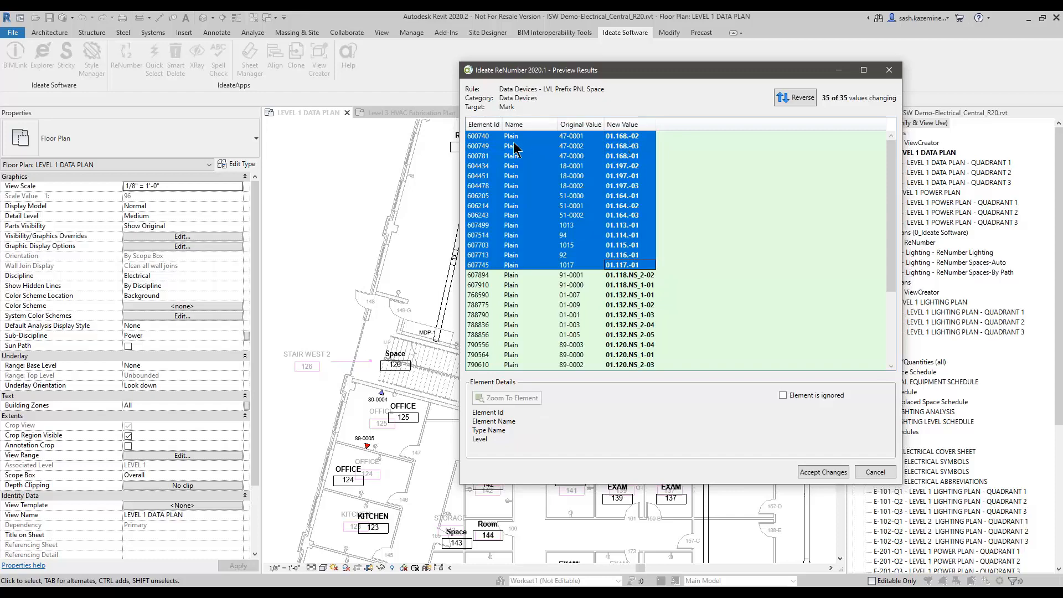
{"action": "left_click", "coordinate": [521, 257]}
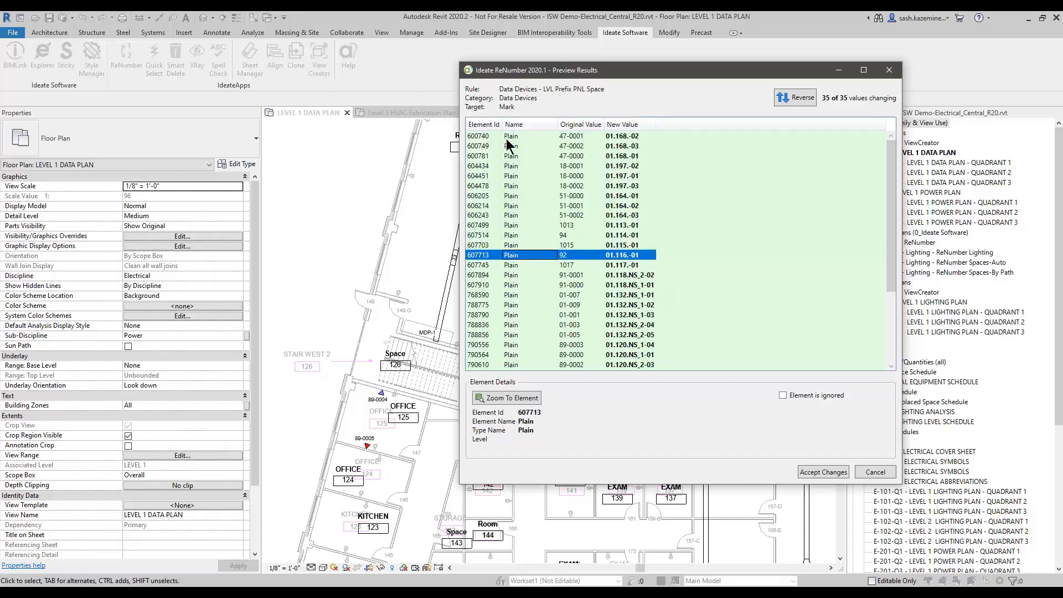
{"action": "left_click", "coordinate": [610, 148]}
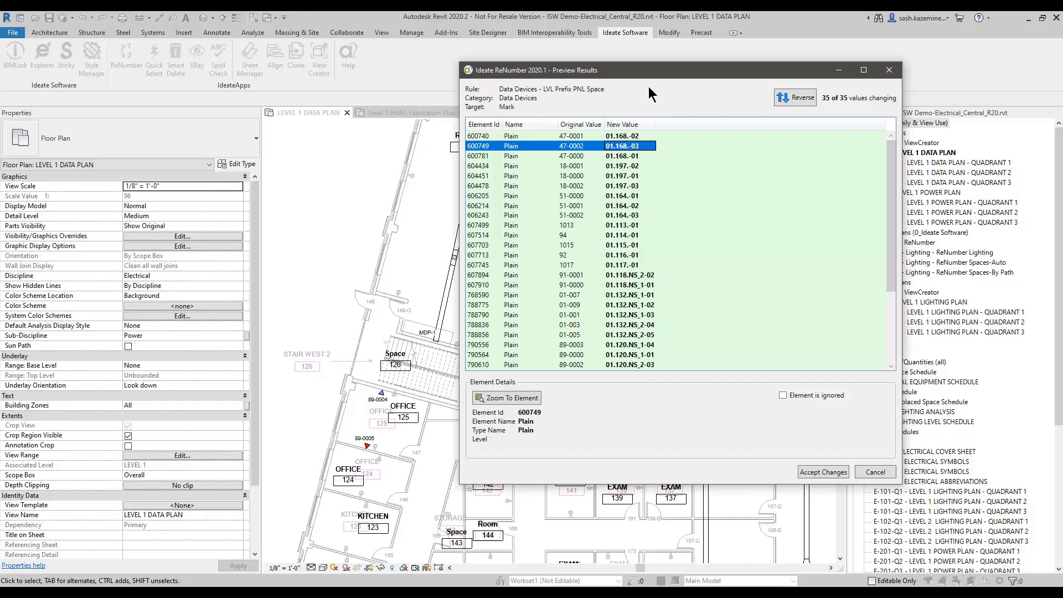
{"action": "left_click", "coordinate": [630, 137]}
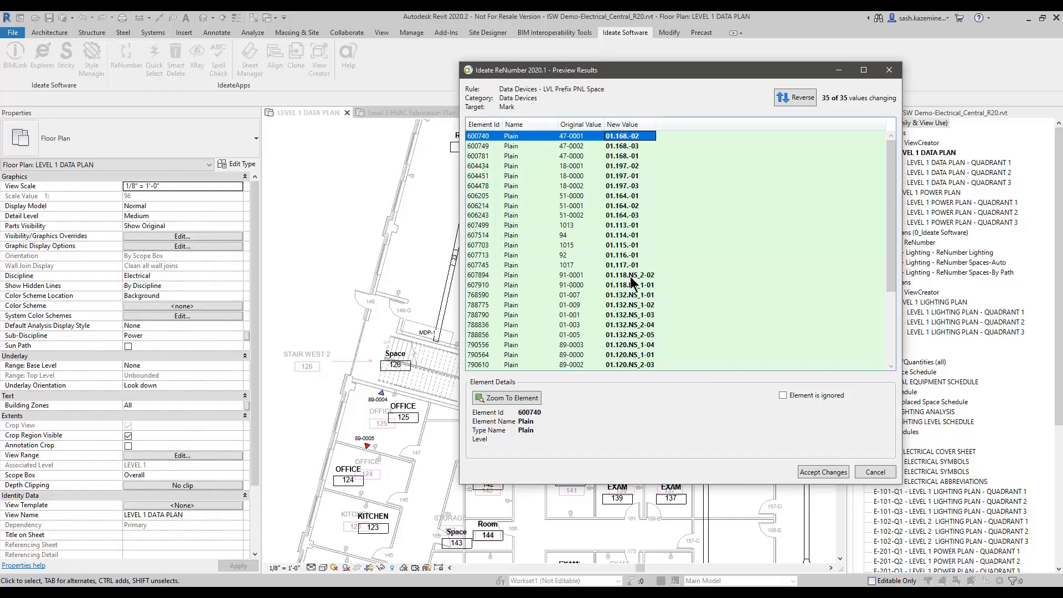
{"action": "left_click", "coordinate": [626, 276]}
{"action": "scroll", "coordinate": [626, 281], "scroll_direction": "down", "scroll_amount": 4}
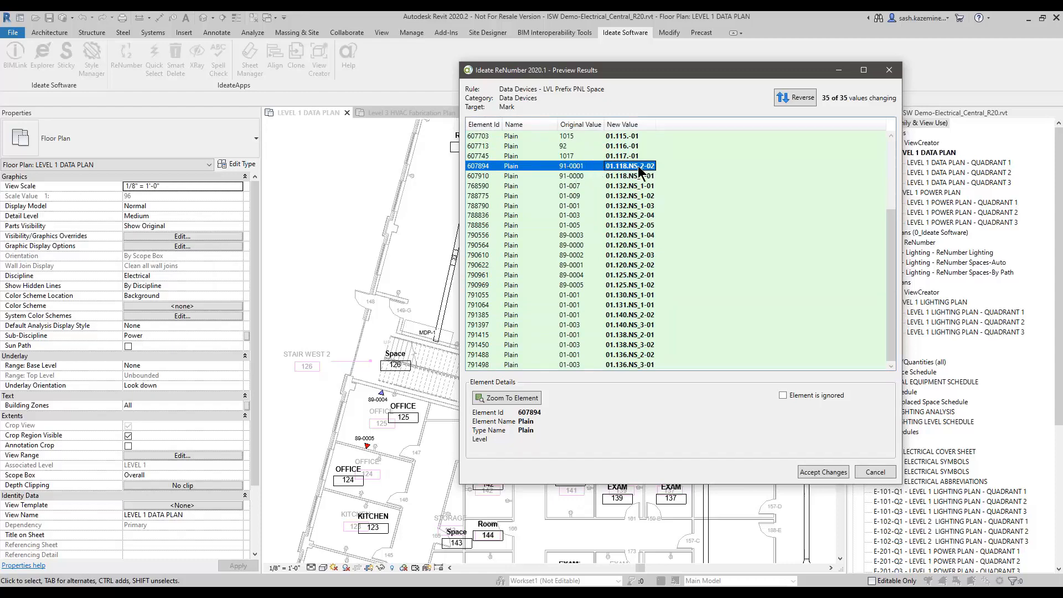
{"action": "scroll", "coordinate": [642, 208], "scroll_direction": "up", "scroll_amount": 4}
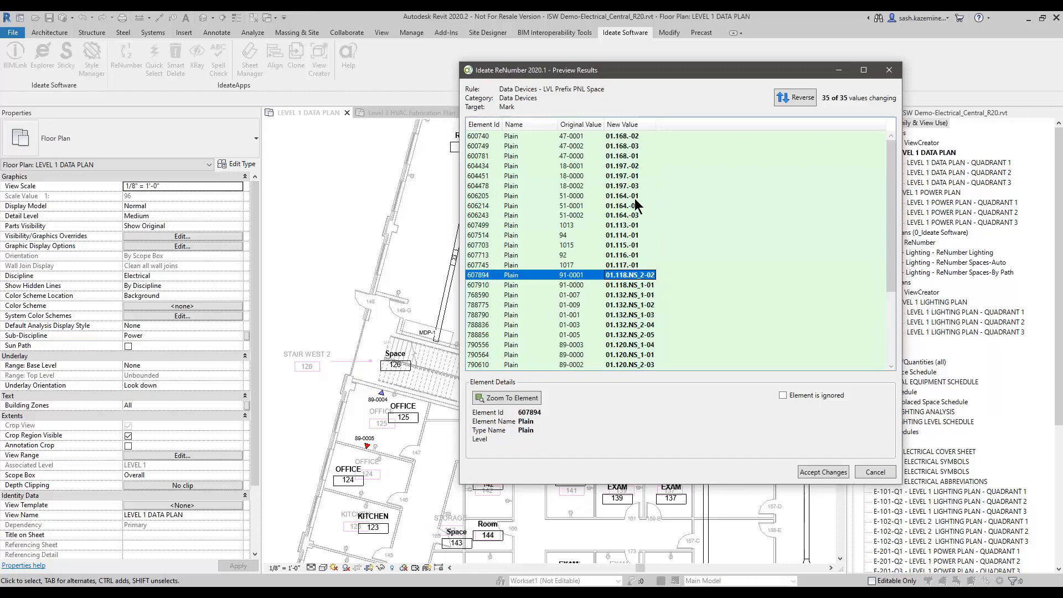
Step: Zoom to element 600740 in the plan and inspect its tag and warning with the preview window moved aside
{"action": "left_click", "coordinate": [617, 138]}
{"action": "left_click", "coordinate": [523, 399]}
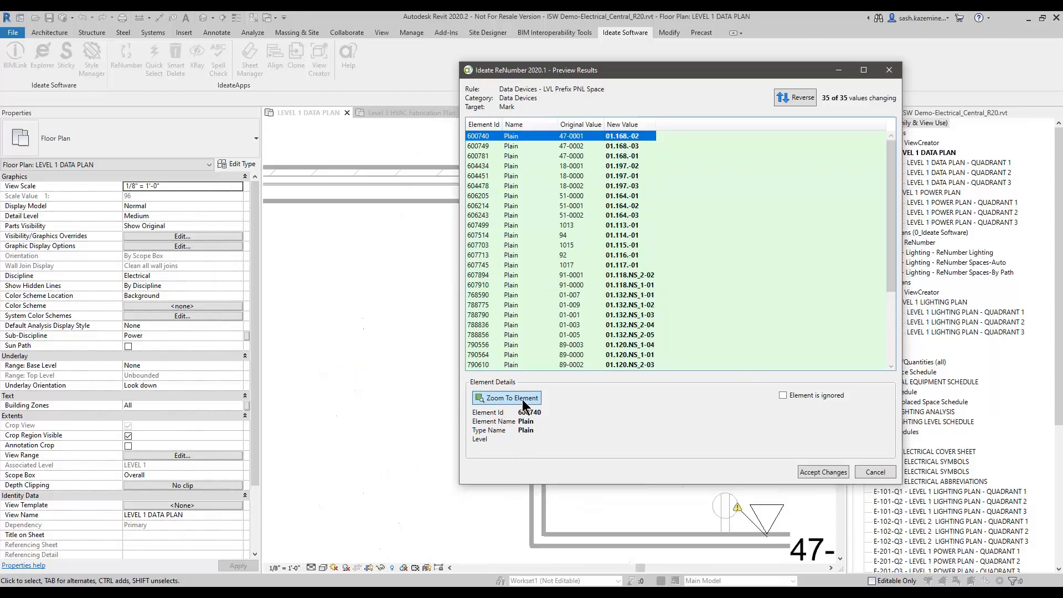
{"action": "left_click_drag", "start_coordinate": [686, 71], "coordinate": [900, 140]}
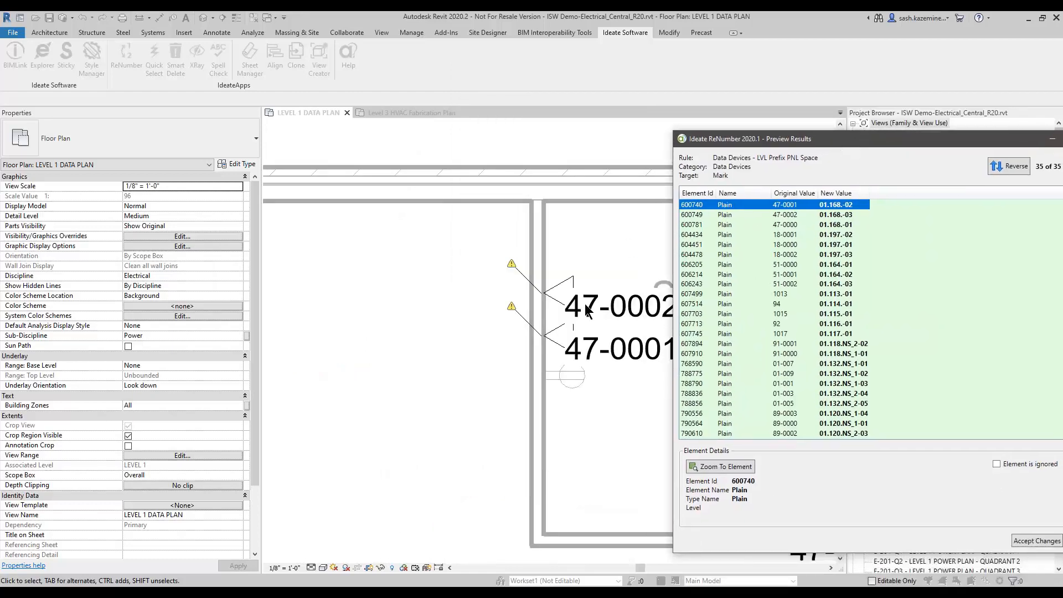
{"action": "left_click", "coordinate": [514, 267]}
{"action": "left_click_drag", "start_coordinate": [886, 138], "coordinate": [612, 58]}
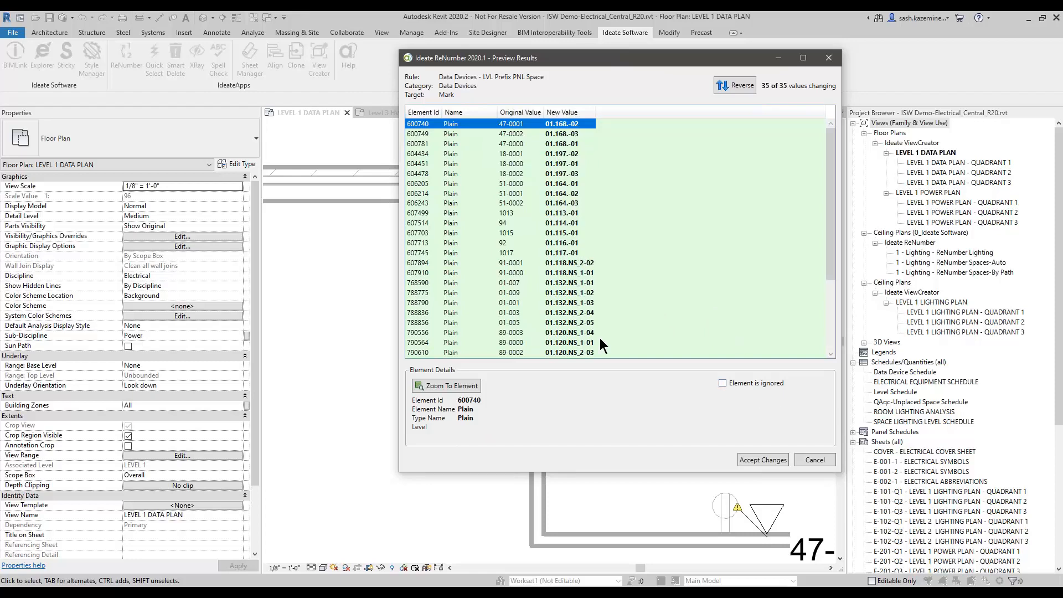
Step: Check the previewed value for original number 01-007, accept the numbering changes and close ReNumber
{"action": "scroll", "coordinate": [600, 338], "scroll_direction": "down", "scroll_amount": 2}
{"action": "left_click", "coordinate": [505, 224]}
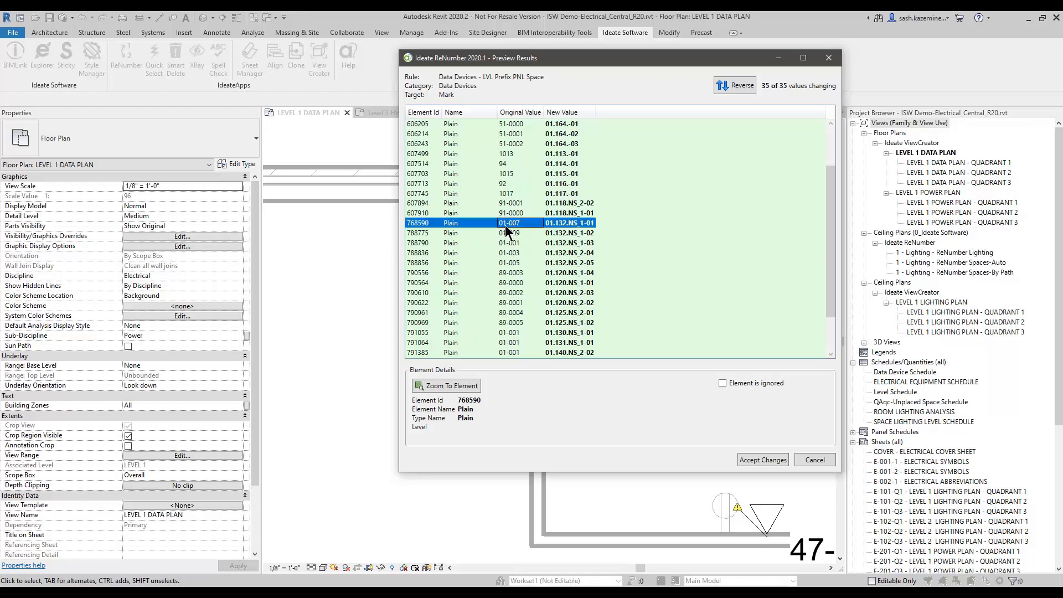
{"action": "left_click", "coordinate": [762, 460]}
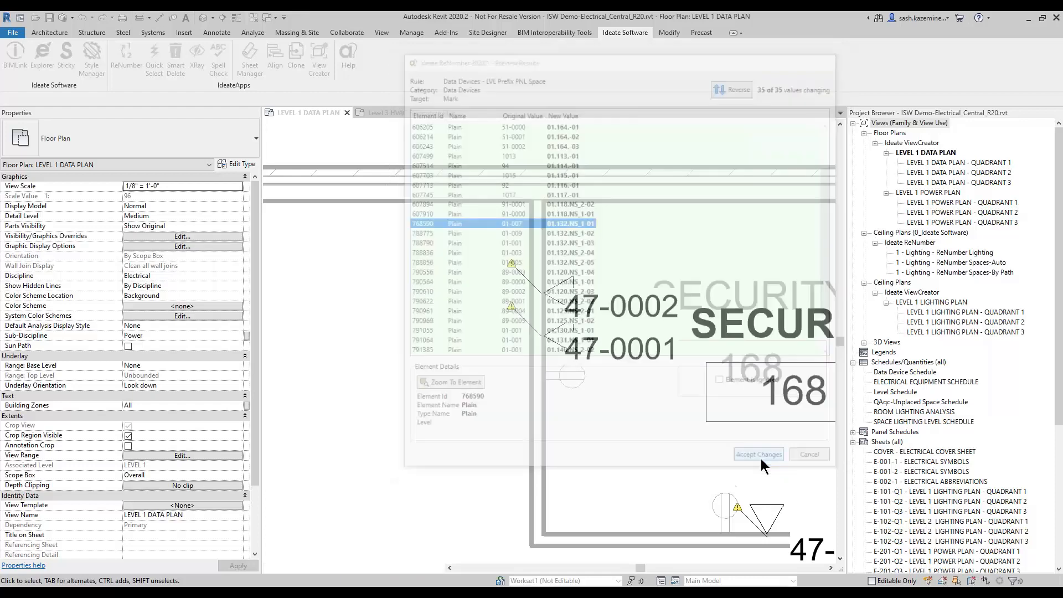
{"action": "left_click", "coordinate": [809, 107]}
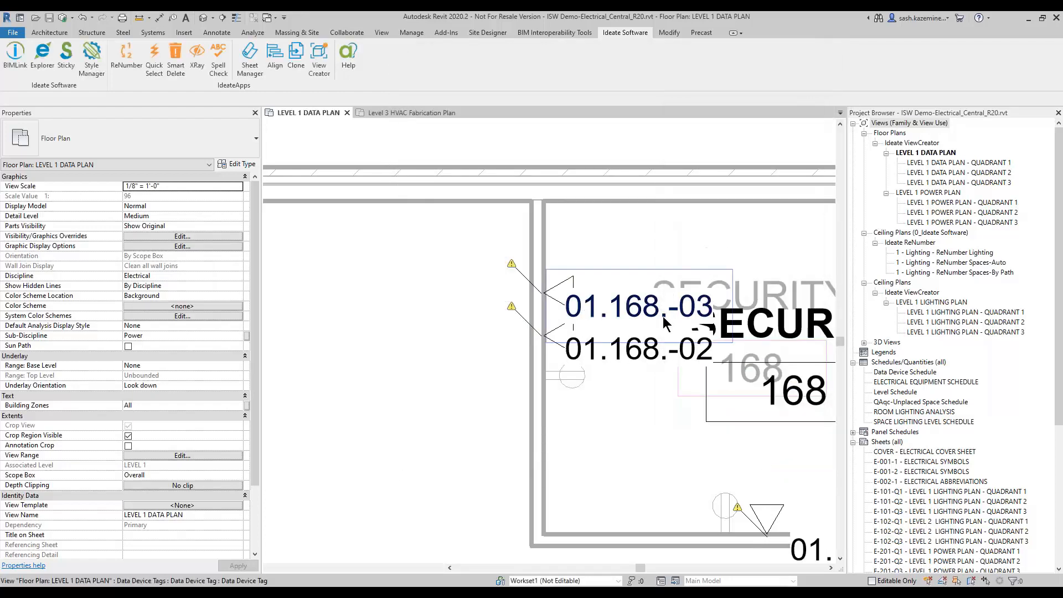
Step: Examine the panel and circuit number properties of data outlet 01.168.-03 in Security room 168, and deselect it
{"action": "left_click", "coordinate": [559, 289]}
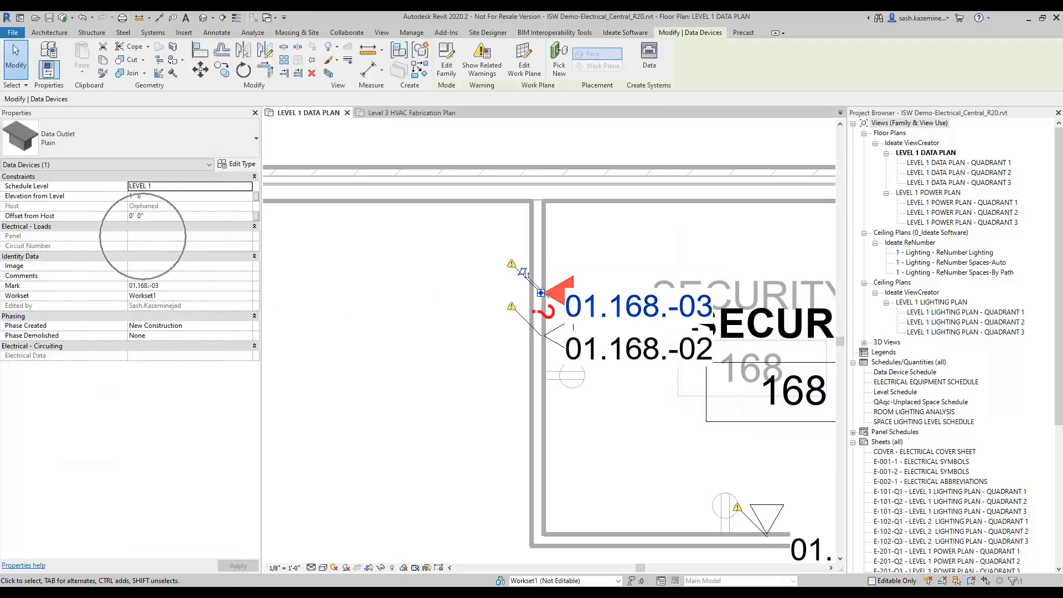
{"action": "left_click", "coordinate": [403, 323]}
{"action": "scroll", "coordinate": [403, 323], "scroll_direction": "down", "scroll_amount": 4}
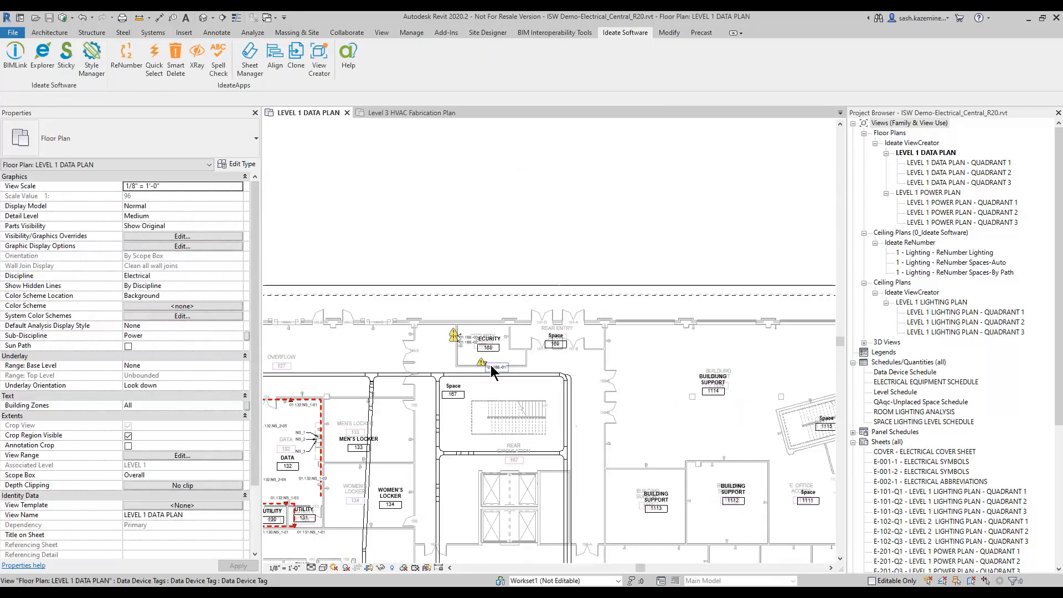
Step: Examine the renumbered data device tags in Data room 132, Utility rooms 130 and 131, and Exam rooms 136, 138 and 140
{"action": "scroll", "coordinate": [407, 356], "scroll_direction": "up", "scroll_amount": 5}
{"action": "scroll", "coordinate": [403, 366], "scroll_direction": "up", "scroll_amount": 4}
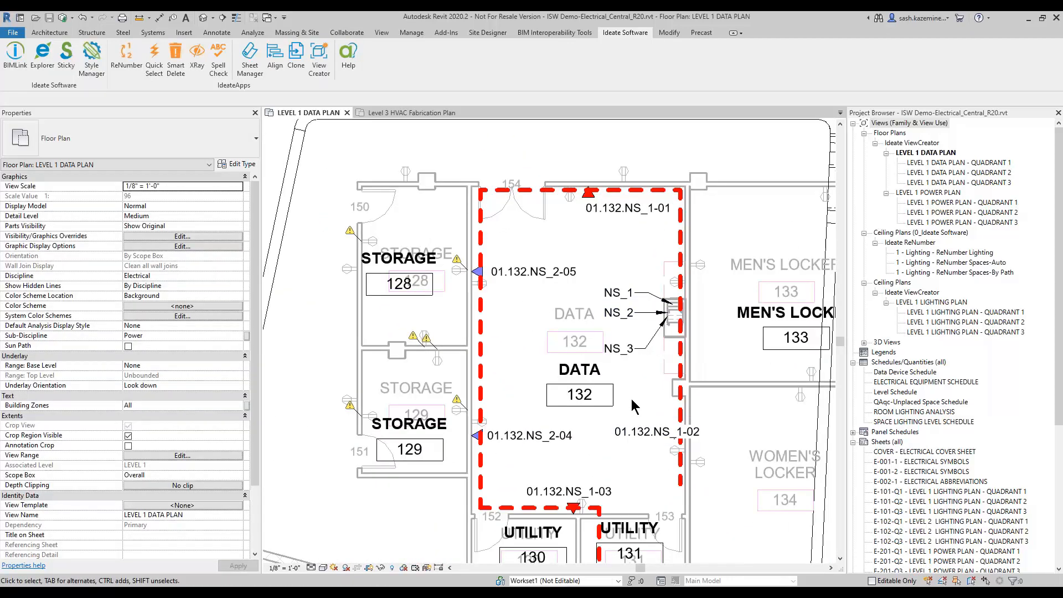
{"action": "middle_click_drag", "start_coordinate": [614, 453], "coordinate": [601, 386]}
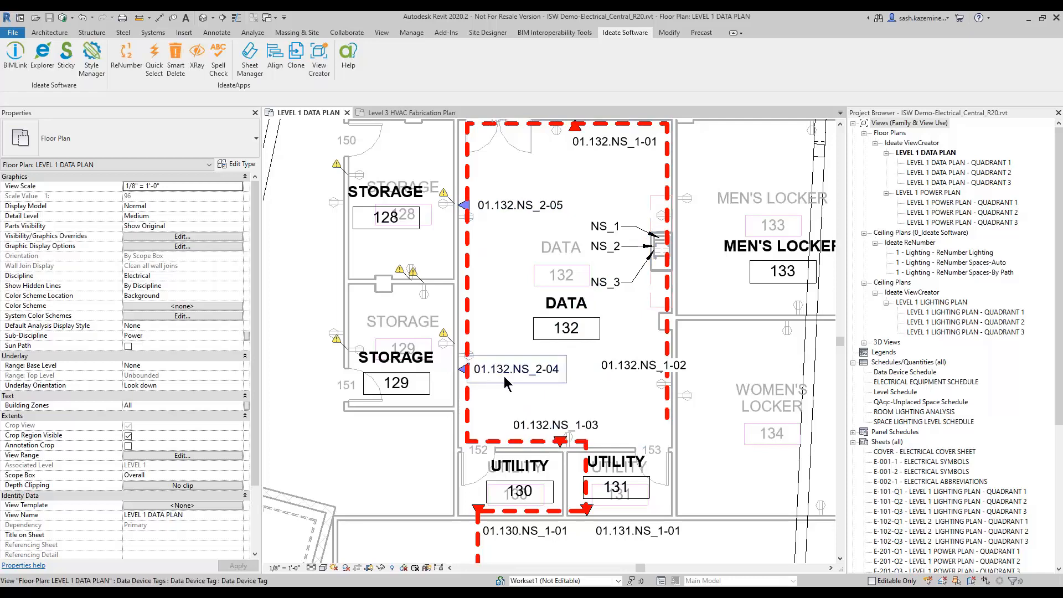
{"action": "scroll", "coordinate": [549, 397], "scroll_direction": "up", "scroll_amount": 1}
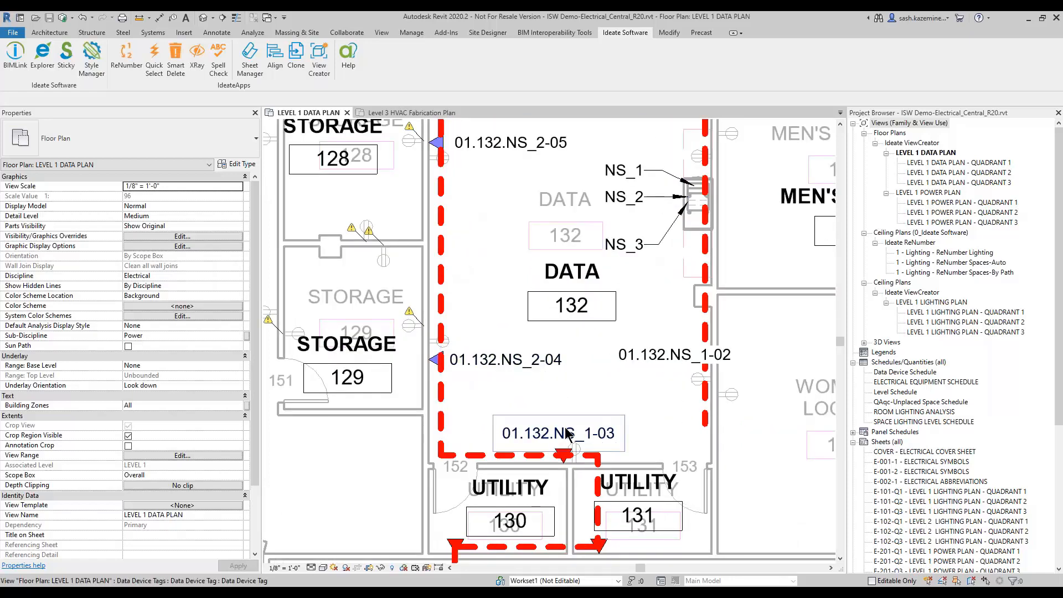
{"action": "scroll", "coordinate": [572, 436], "scroll_direction": "down", "scroll_amount": 5}
{"action": "middle_click_drag", "start_coordinate": [579, 450], "coordinate": [554, 252]}
{"action": "scroll", "coordinate": [514, 413], "scroll_direction": "up", "scroll_amount": 2}
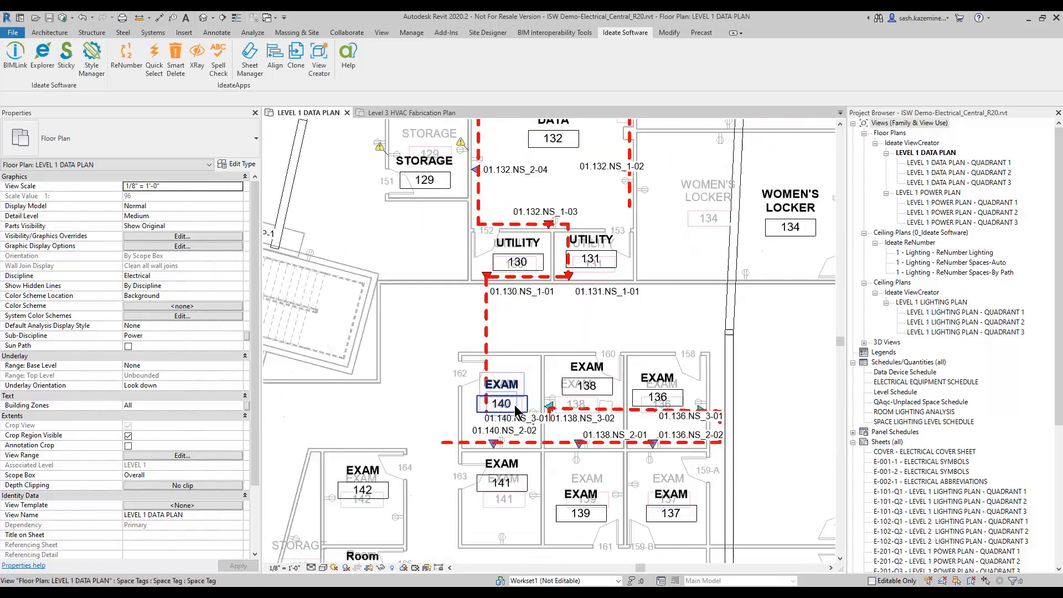
{"action": "scroll", "coordinate": [492, 435], "scroll_direction": "up", "scroll_amount": 2}
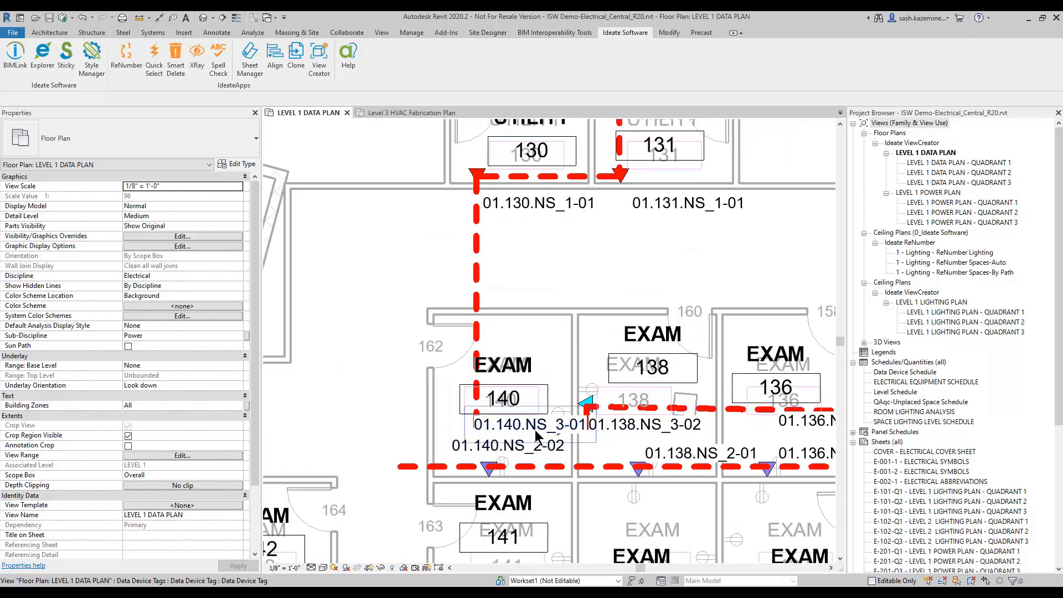
{"action": "scroll", "coordinate": [535, 430], "scroll_direction": "down", "scroll_amount": 2}
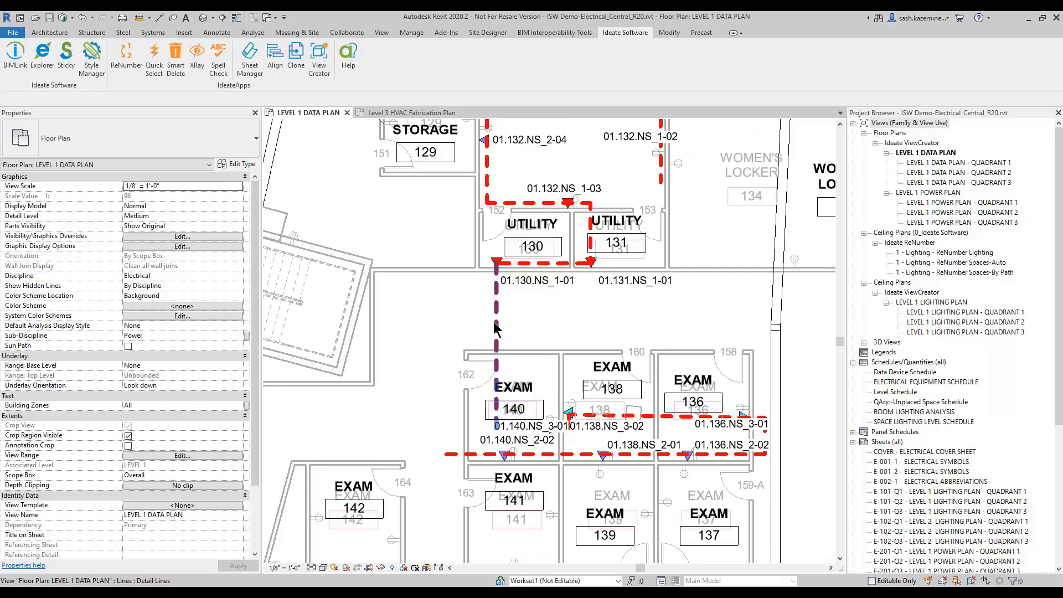
{"action": "scroll", "coordinate": [499, 312], "scroll_direction": "down", "scroll_amount": 2}
{"action": "middle_click_drag", "start_coordinate": [506, 266], "coordinate": [526, 390]}
{"action": "scroll", "coordinate": [526, 390], "scroll_direction": "up", "scroll_amount": 1}
{"action": "scroll", "coordinate": [527, 389], "scroll_direction": "down", "scroll_amount": 1}
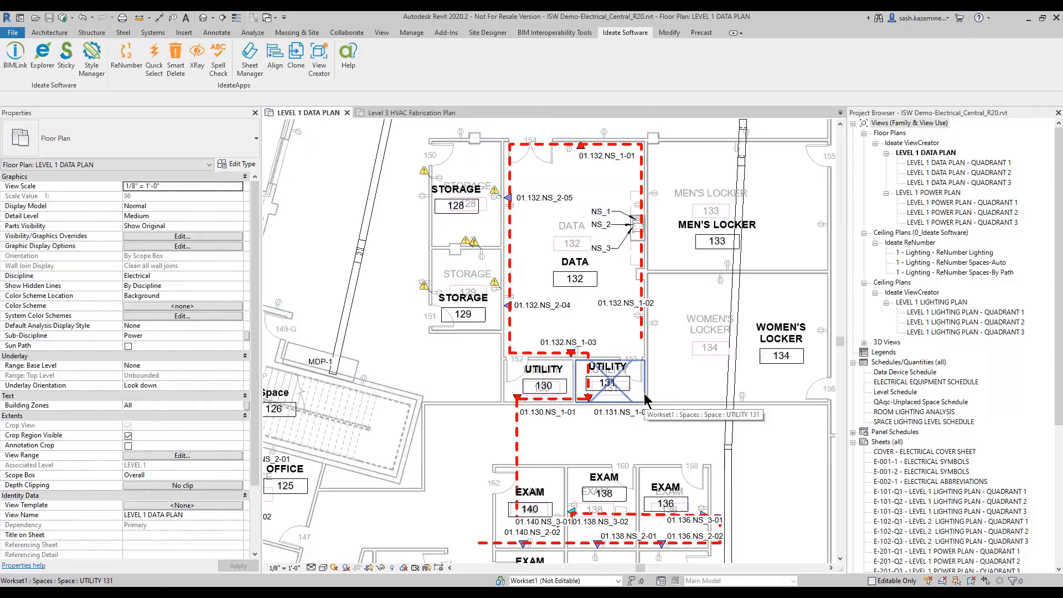
Step: Switch to the Level 3 HVAC Fabrication Plan view and show the ductwork tags around the dashed path up close
{"action": "scroll", "coordinate": [563, 288], "scroll_direction": "up", "scroll_amount": 3}
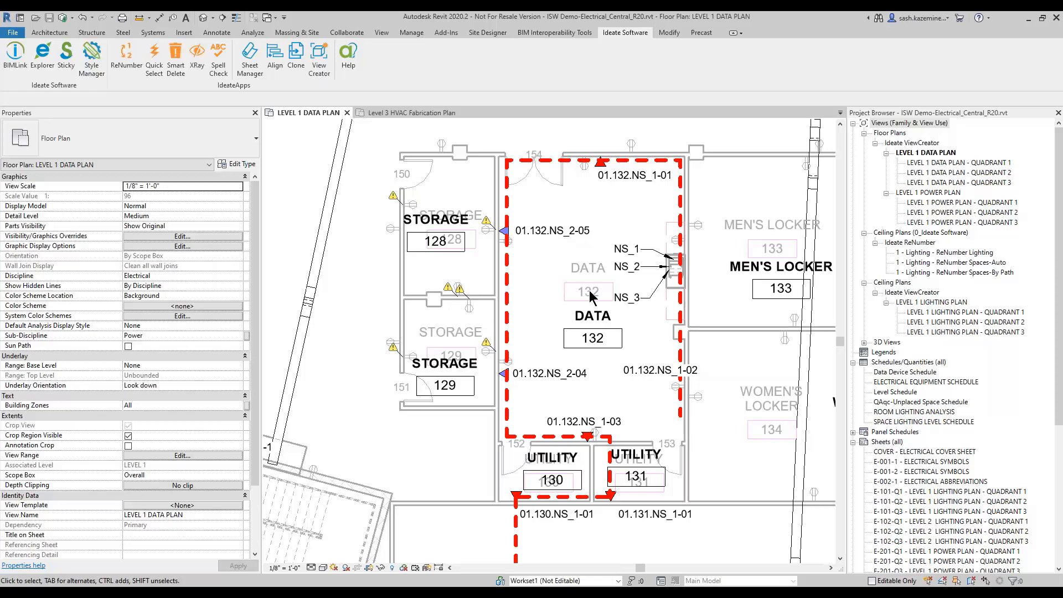
{"action": "scroll", "coordinate": [548, 317], "scroll_direction": "down", "scroll_amount": 2}
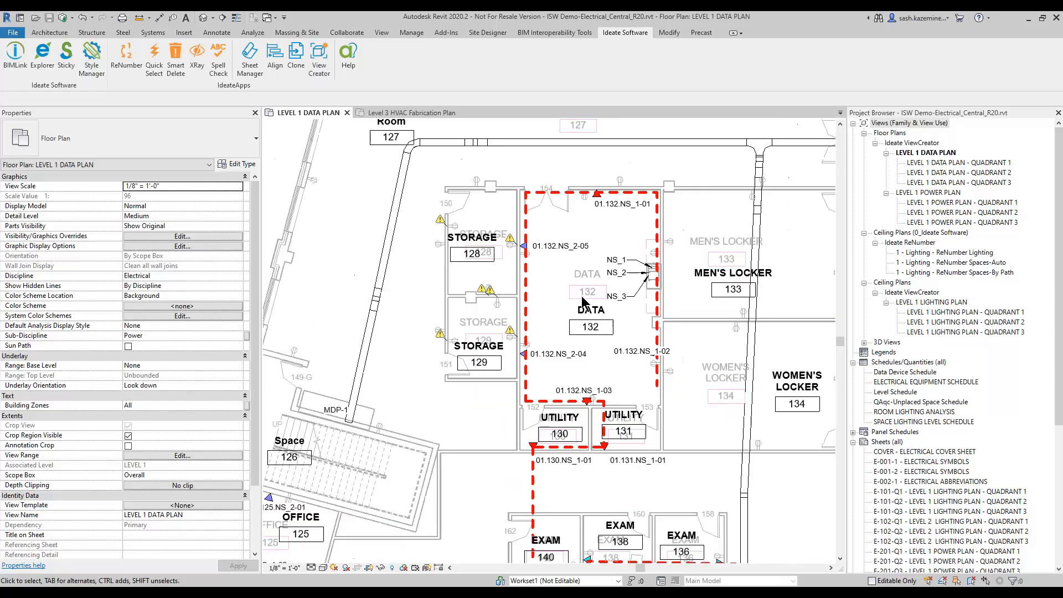
{"action": "left_click", "coordinate": [411, 112]}
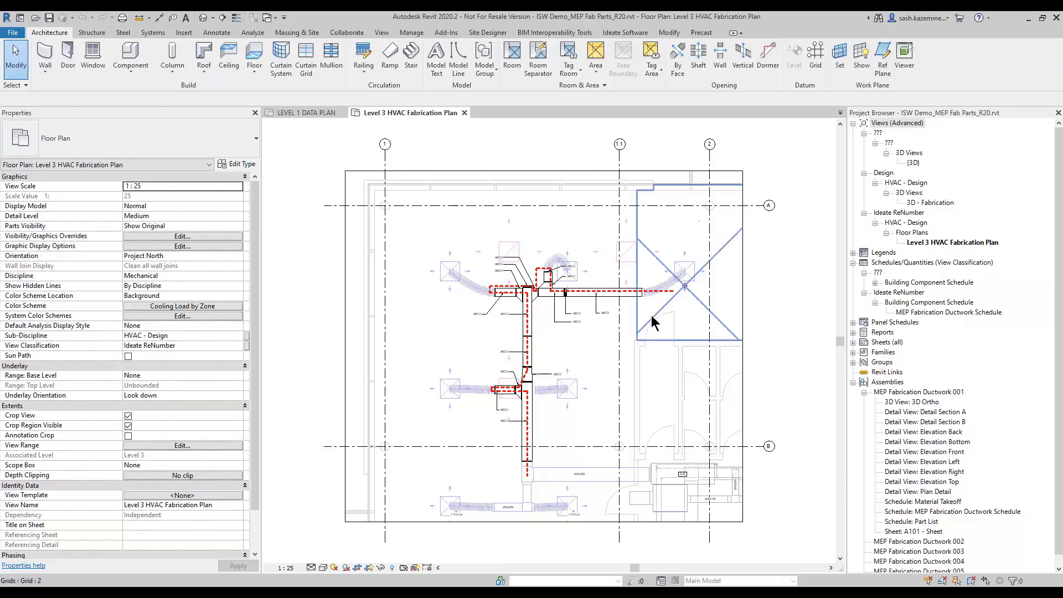
{"action": "scroll", "coordinate": [588, 315], "scroll_direction": "up", "scroll_amount": 5}
{"action": "scroll", "coordinate": [535, 314], "scroll_direction": "up", "scroll_amount": 2}
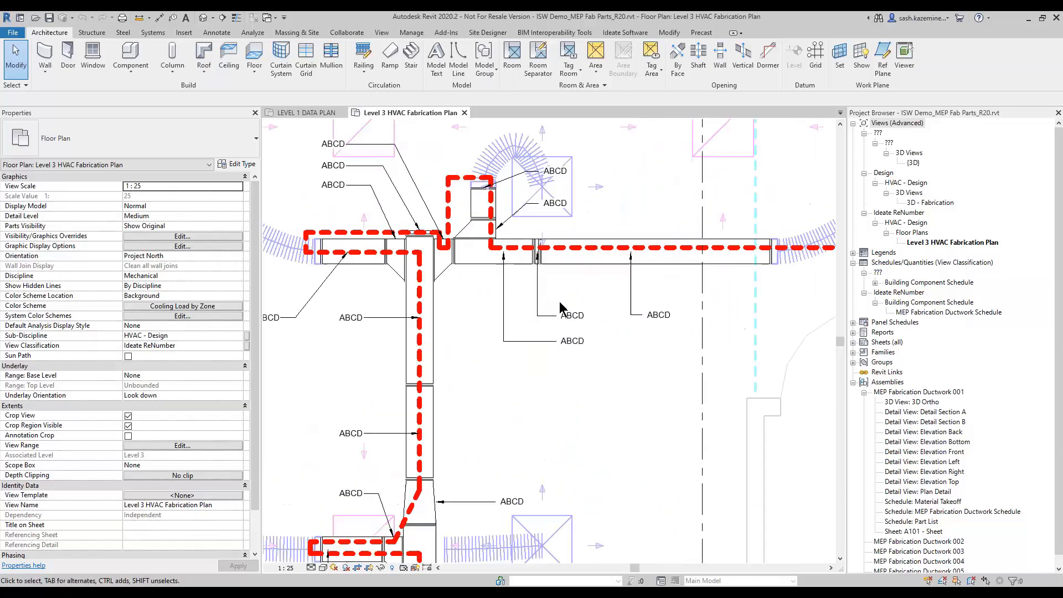
Step: Examine the extent and properties of the fabrication ductwork assembly, and deselect it
{"action": "left_click", "coordinate": [582, 272]}
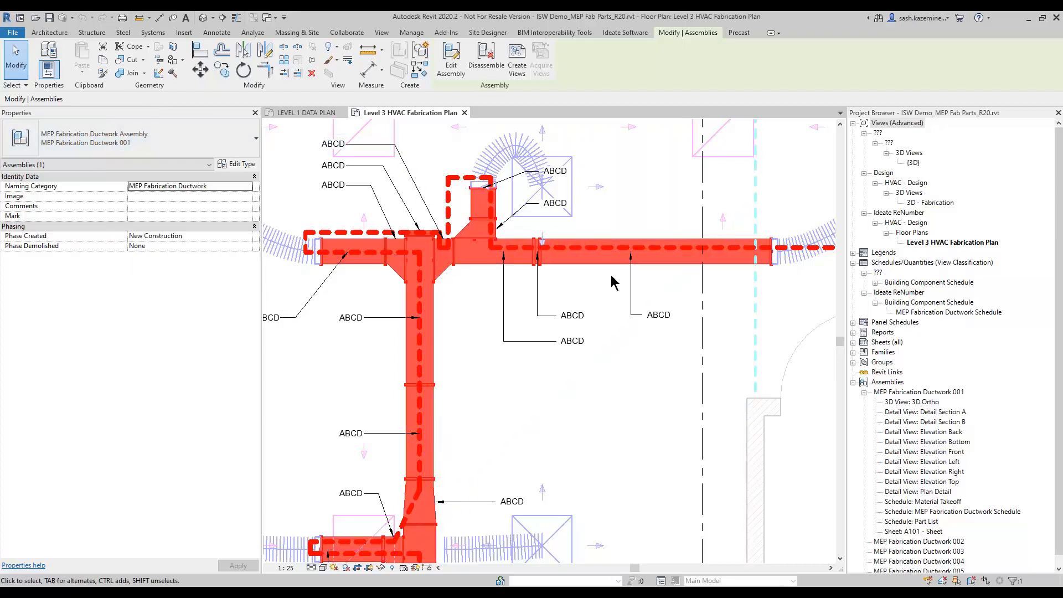
{"action": "scroll", "coordinate": [566, 295], "scroll_direction": "down", "scroll_amount": 1}
{"action": "left_click", "coordinate": [566, 295]}
{"action": "middle_click_drag", "start_coordinate": [575, 304], "coordinate": [518, 317]}
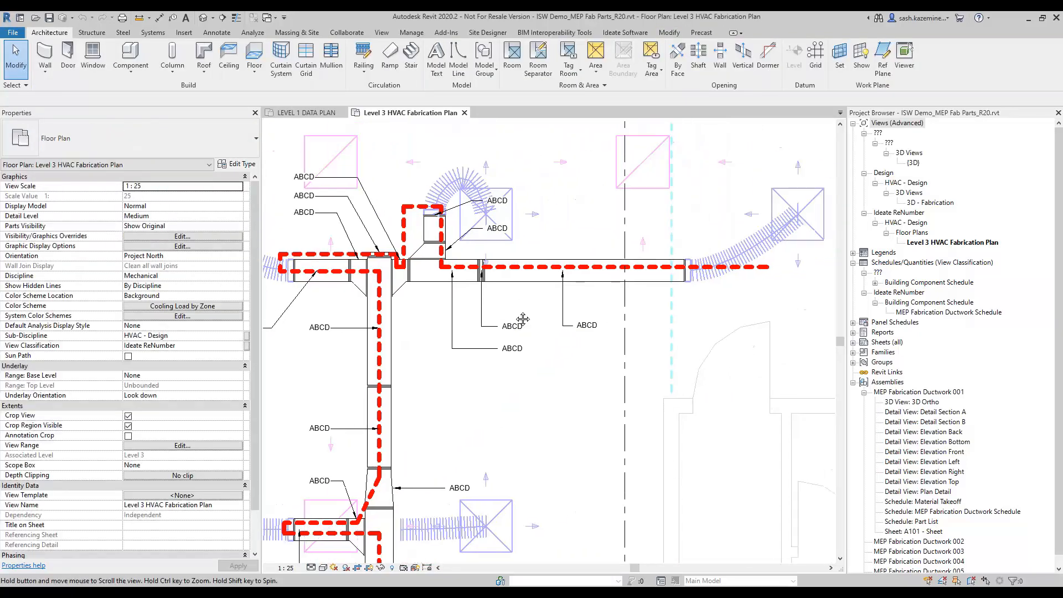
Step: Select the long straight duct inside the assembly, examine its Item Number parameter, and deselect it
{"action": "key", "text": "Tab"}
{"action": "left_click", "coordinate": [530, 286]}
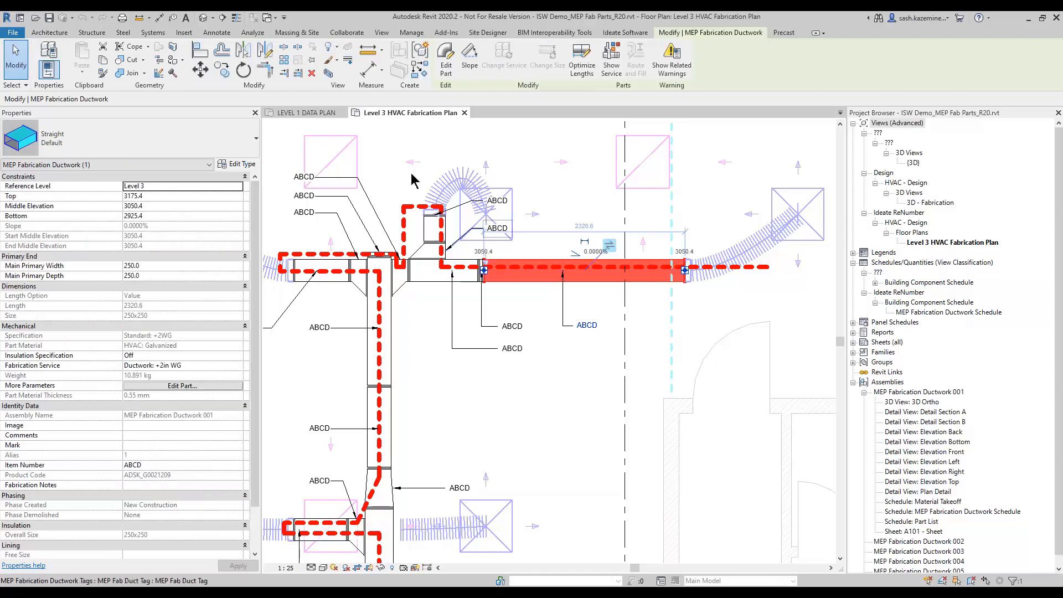
{"action": "left_click_drag", "start_coordinate": [256, 244], "coordinate": [245, 319]}
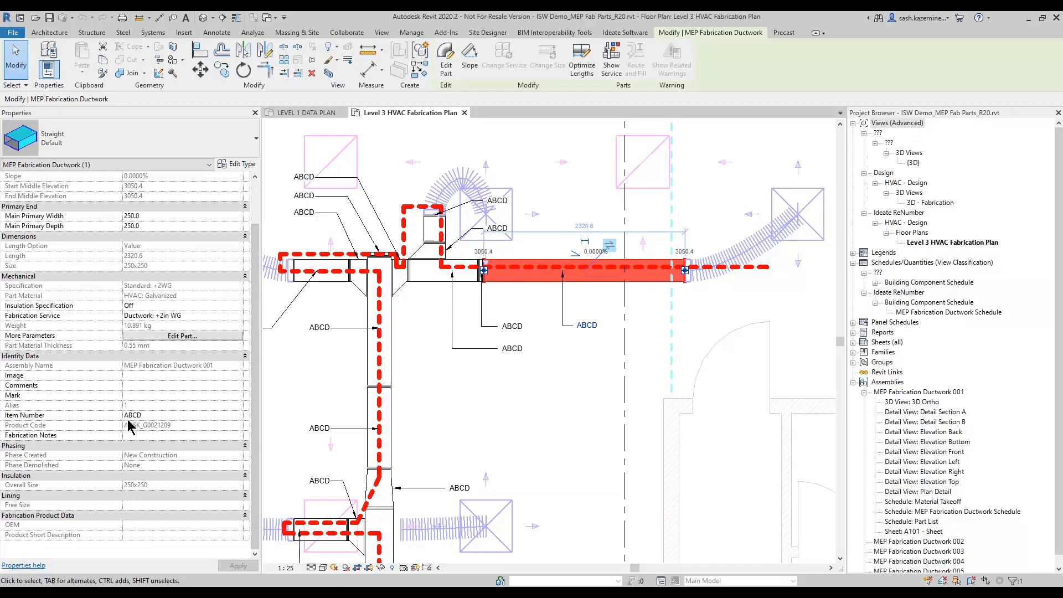
{"action": "key", "text": "ctrl+2"}
{"action": "mouse_move", "coordinate": [0, 407]}
{"action": "left_mouse_down", "text": "ctrl"}
{"action": "mouse_move", "coordinate": [55, 428]}
{"action": "mouse_move", "coordinate": [257, 423]}
{"action": "left_mouse_up", "text": "ctrl"}
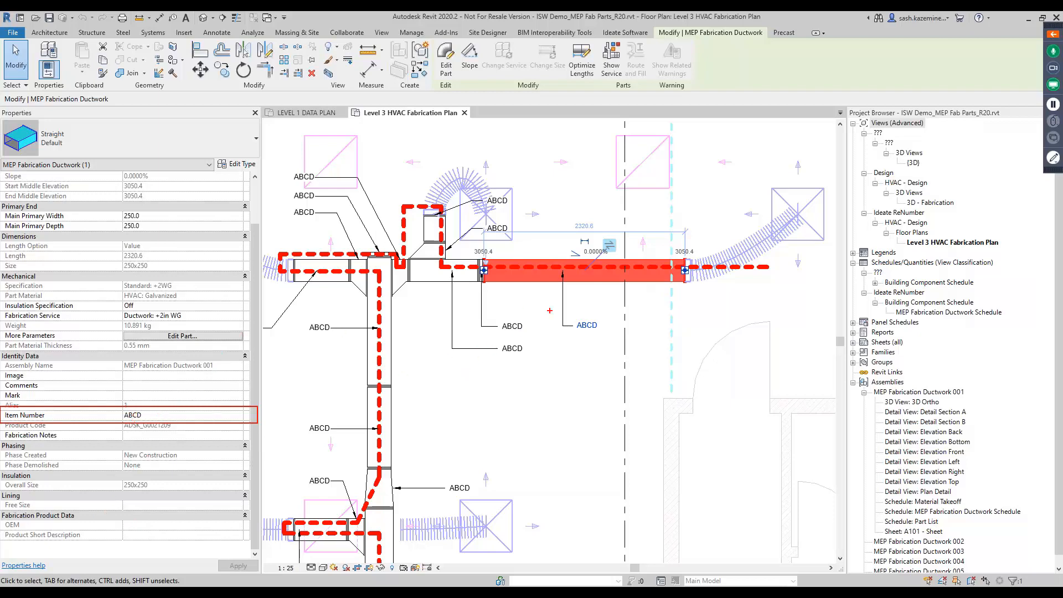
{"action": "scroll", "coordinate": [487, 415], "scroll_direction": "down", "scroll_amount": 2}
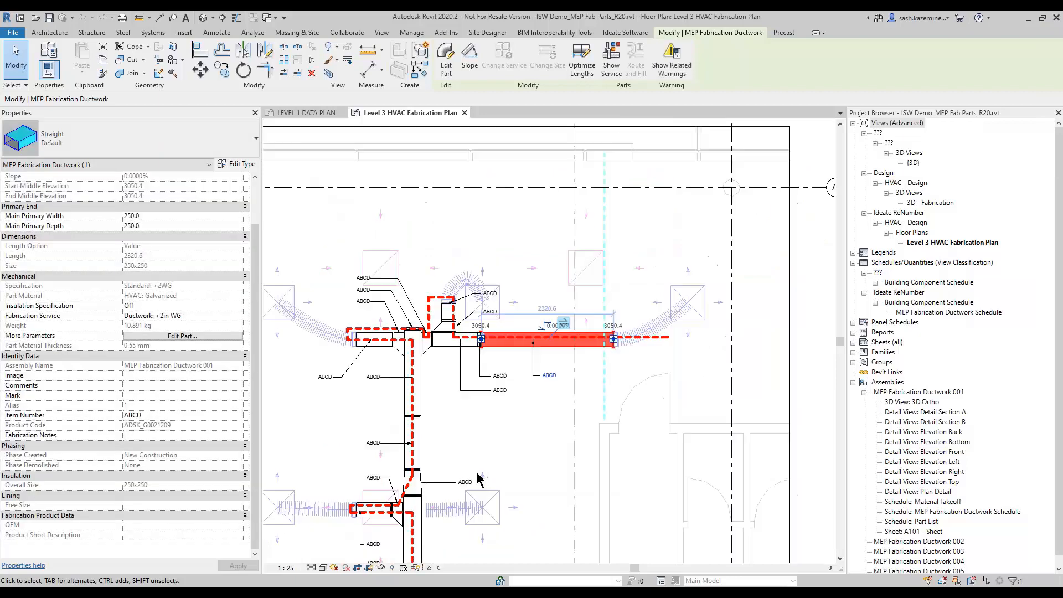
{"action": "left_click", "coordinate": [483, 432]}
{"action": "middle_click_drag", "start_coordinate": [484, 431], "coordinate": [542, 372]}
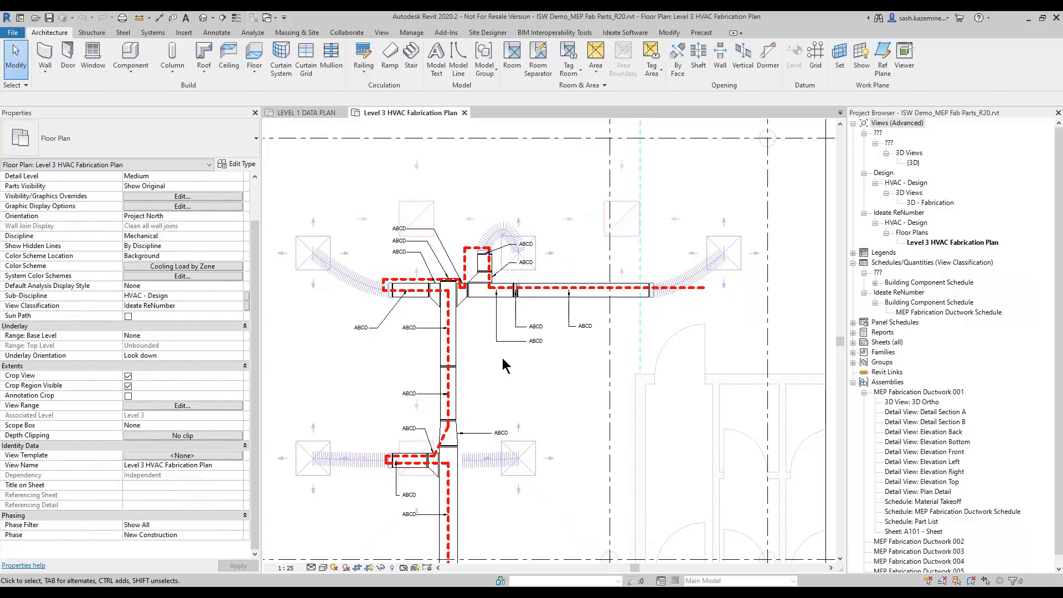
Step: Start Ideate ReNumber and choose the MEP Fabrication Ductwork rule
{"action": "left_click", "coordinate": [626, 32]}
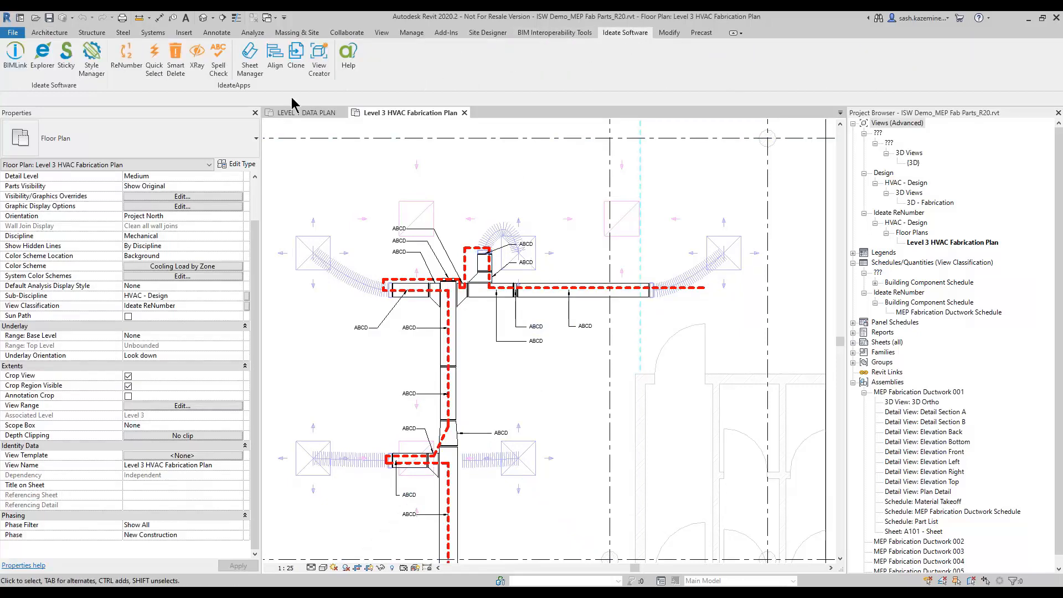
{"action": "left_click", "coordinate": [127, 61]}
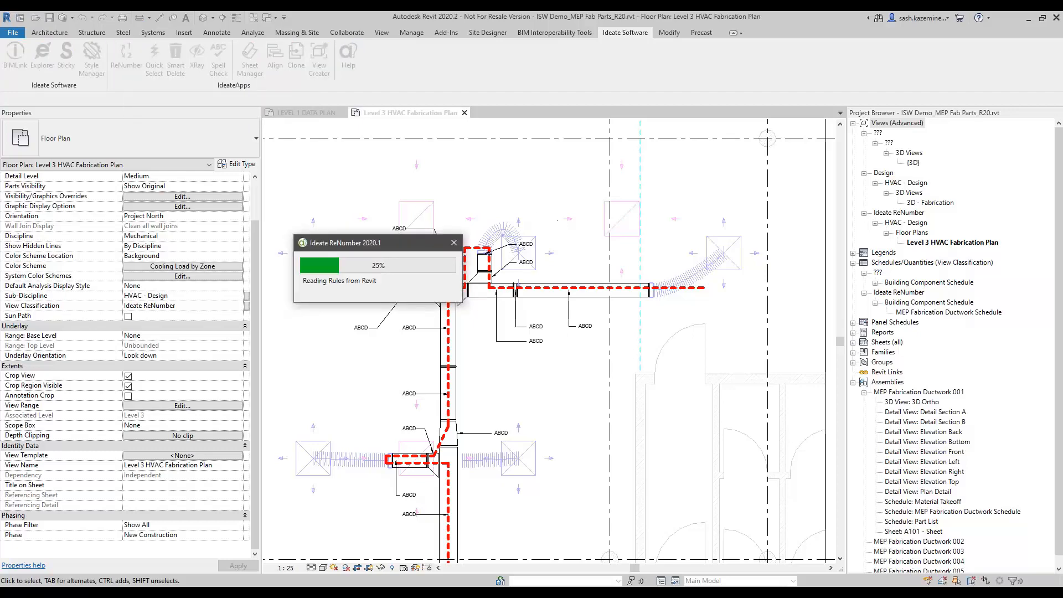
{"action": "left_click", "coordinate": [707, 158]}
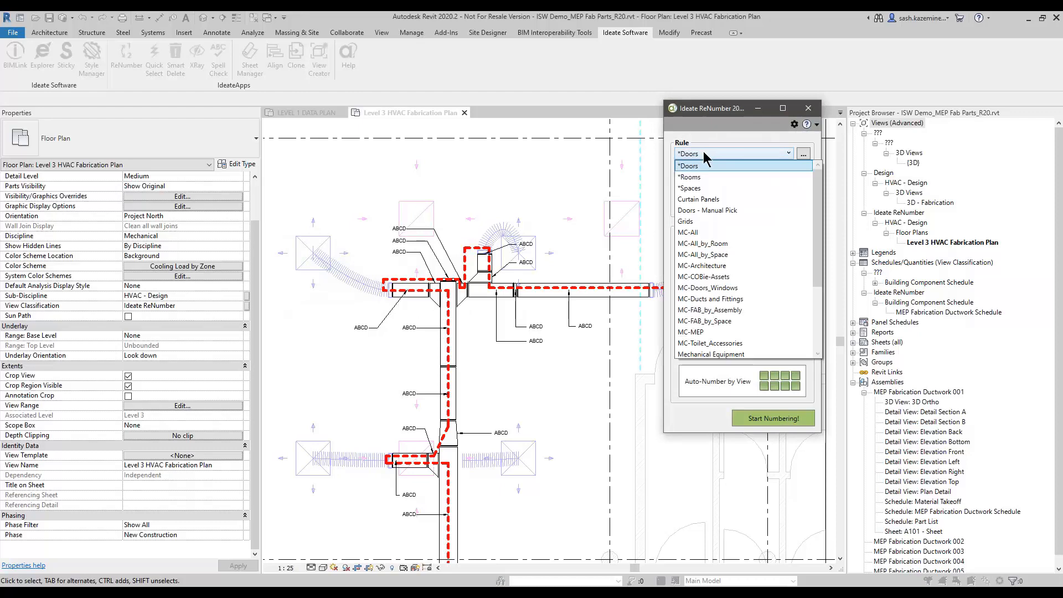
{"action": "scroll", "coordinate": [707, 320], "scroll_direction": "up", "scroll_amount": 3}
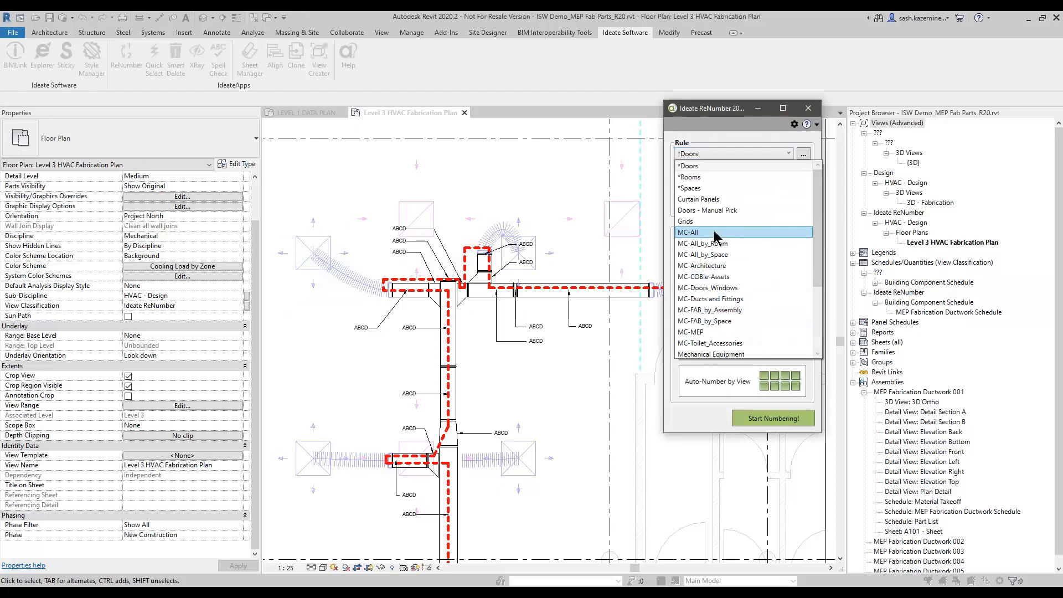
{"action": "scroll", "coordinate": [720, 327], "scroll_direction": "down", "scroll_amount": 3}
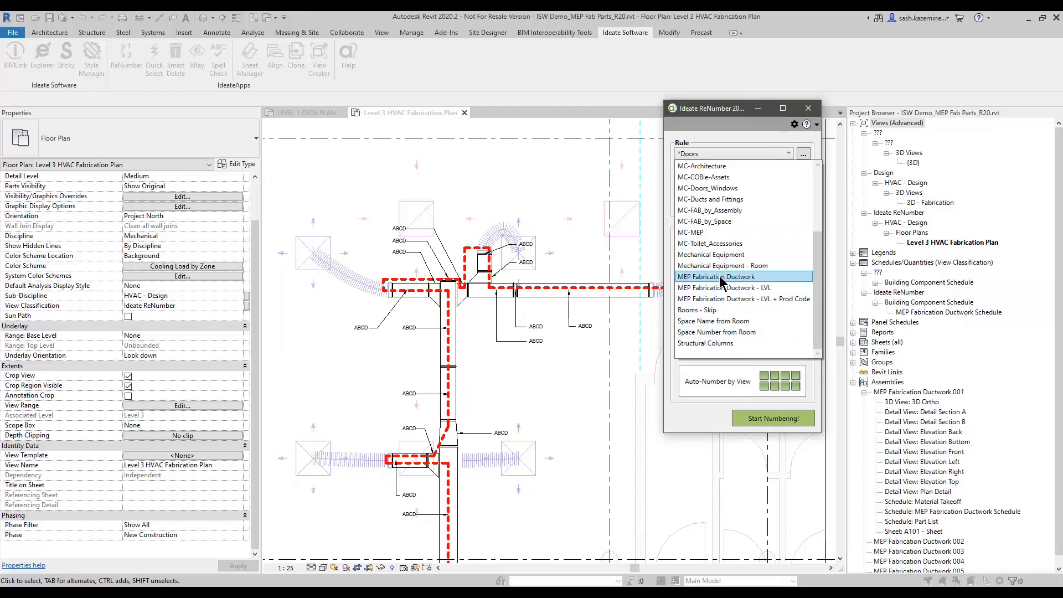
{"action": "left_click", "coordinate": [736, 277]}
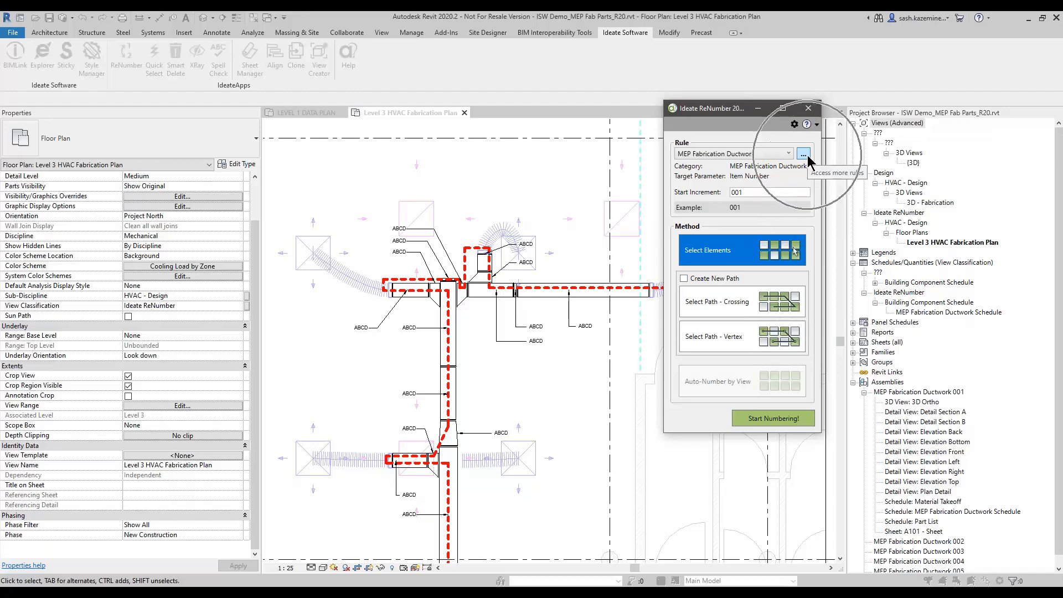
Step: Review the MEP Fabrication Ductwork rule's target parameter and increment definition, and close the rule manager without changing the rule
{"action": "left_click", "coordinate": [804, 154]}
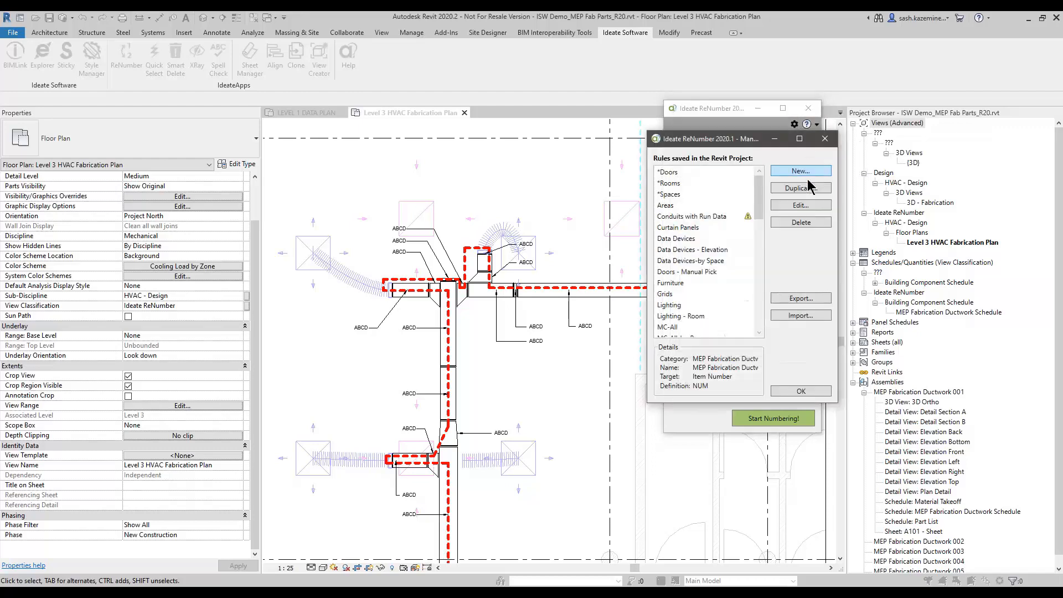
{"action": "left_click", "coordinate": [812, 208]}
{"action": "left_click", "coordinate": [716, 281]}
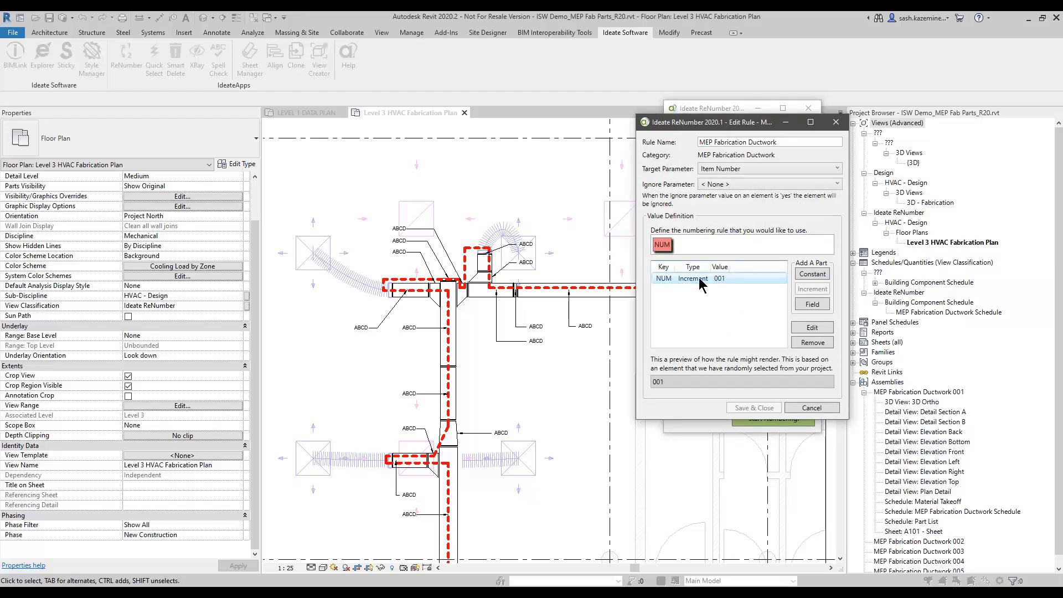
{"action": "left_click", "coordinate": [699, 280]}
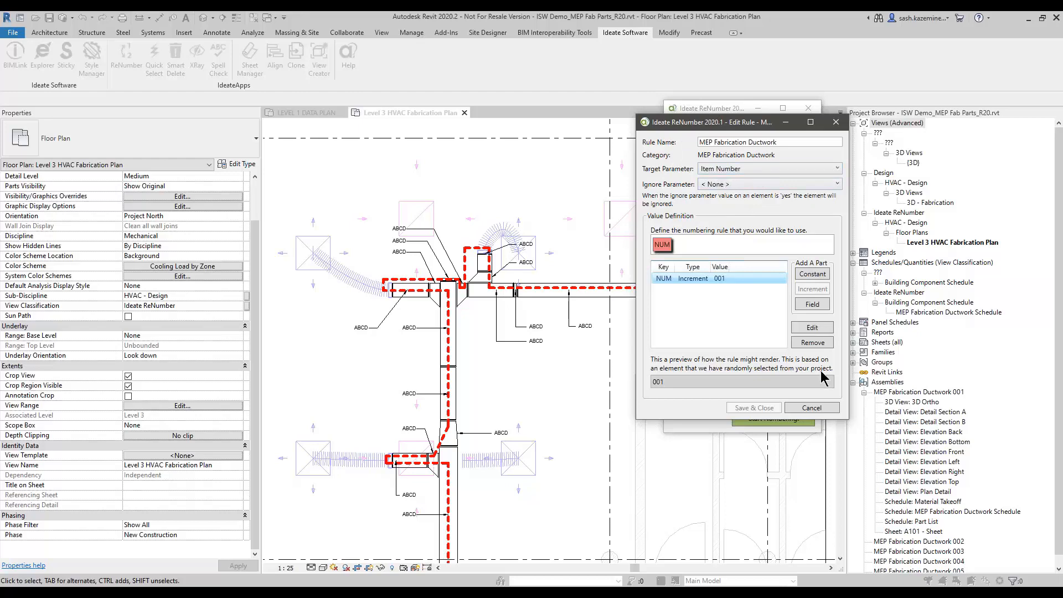
{"action": "left_click", "coordinate": [812, 408]}
{"action": "left_click", "coordinate": [797, 392]}
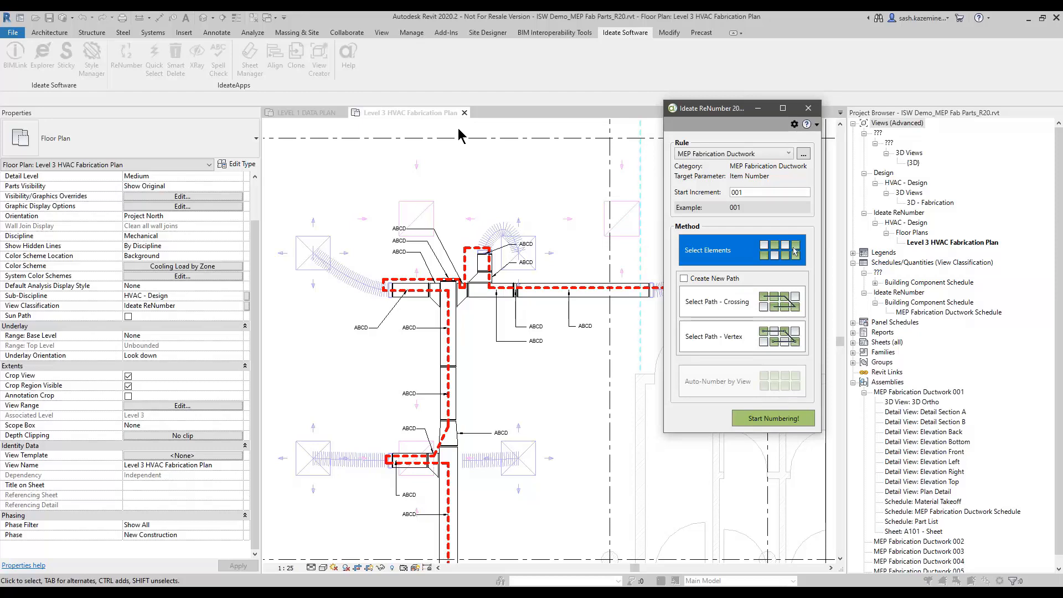
Step: Renumber the ductwork from 001 with the Select Path - Crossing method along the existing dashed line, and accept the changes
{"action": "left_click", "coordinate": [741, 312]}
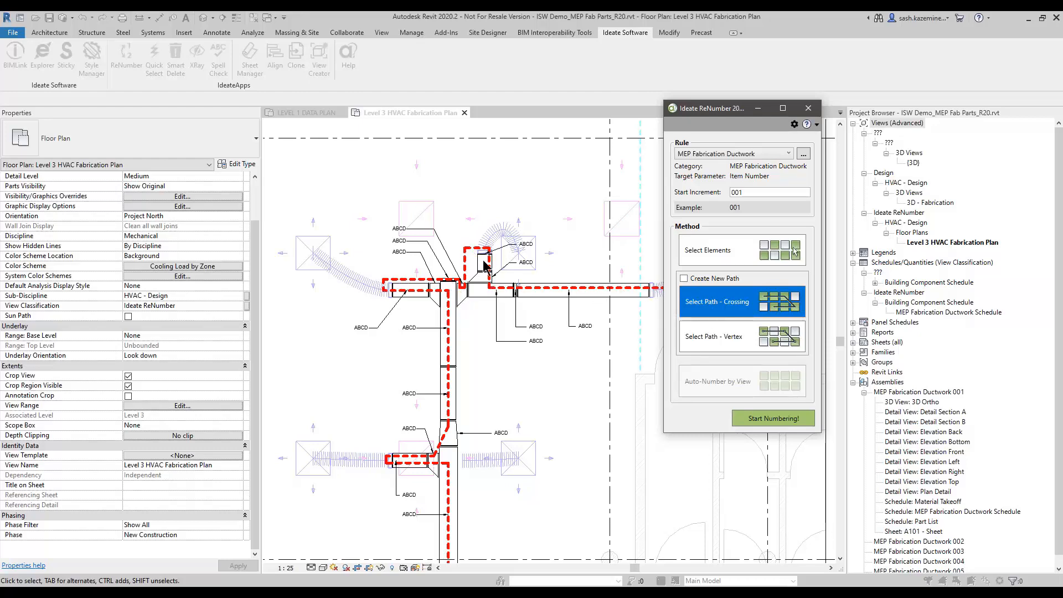
{"action": "key", "text": "ctrl"}
{"action": "key", "text": "ctrl+2"}
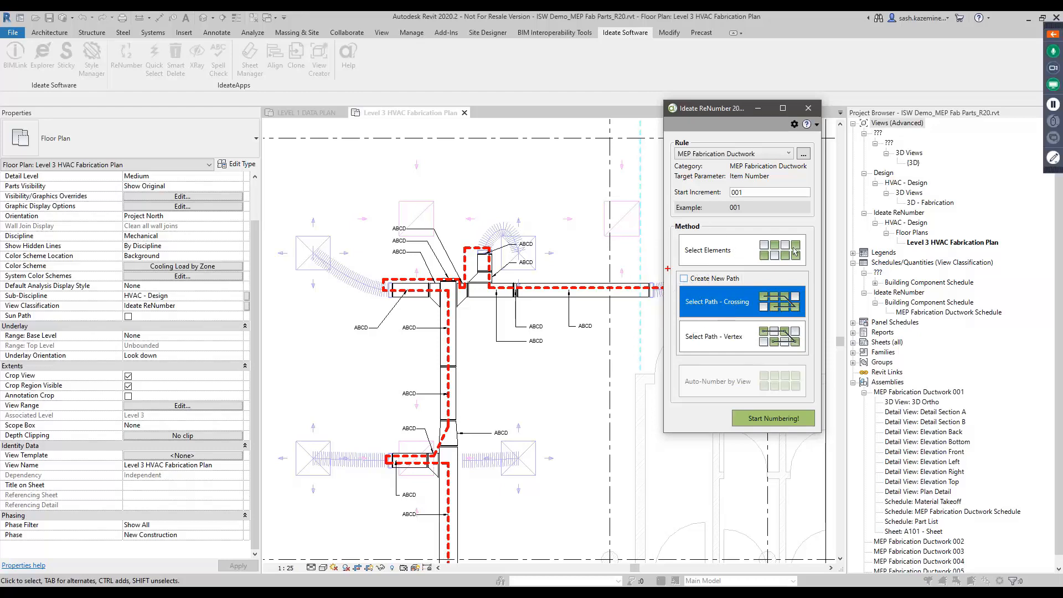
{"action": "left_click_drag", "start_coordinate": [669, 269], "coordinate": [759, 289], "text": "ctrl"}
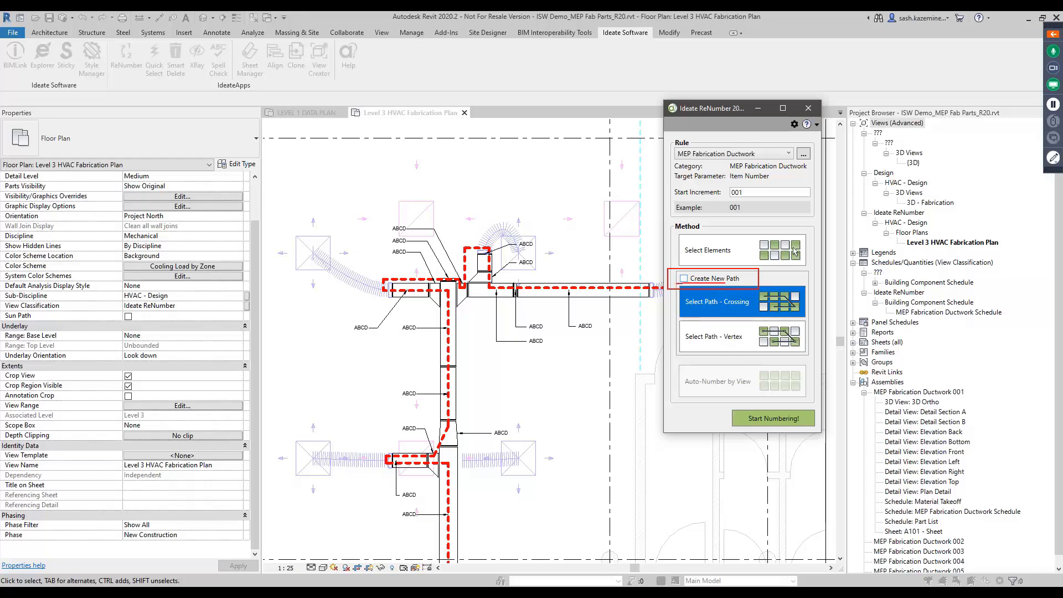
{"action": "mouse_move", "coordinate": [725, 285]}
{"action": "left_mouse_down"}
{"action": "mouse_move", "coordinate": [828, 352]}
{"action": "mouse_move", "coordinate": [662, 350]}
{"action": "mouse_move", "coordinate": [702, 277]}
{"action": "left_mouse_up"}
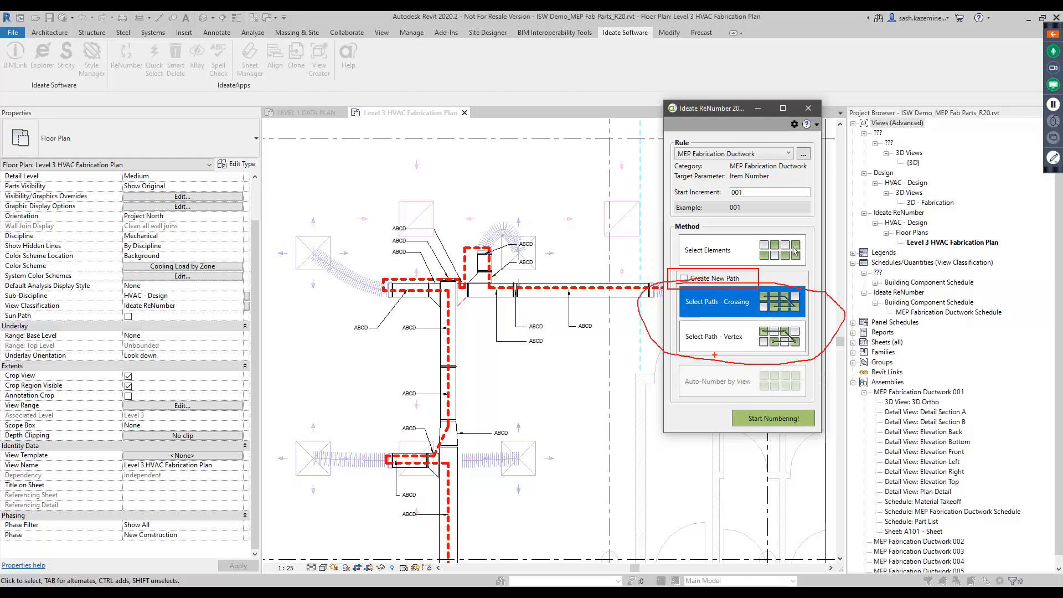
{"action": "key", "text": "Escape"}
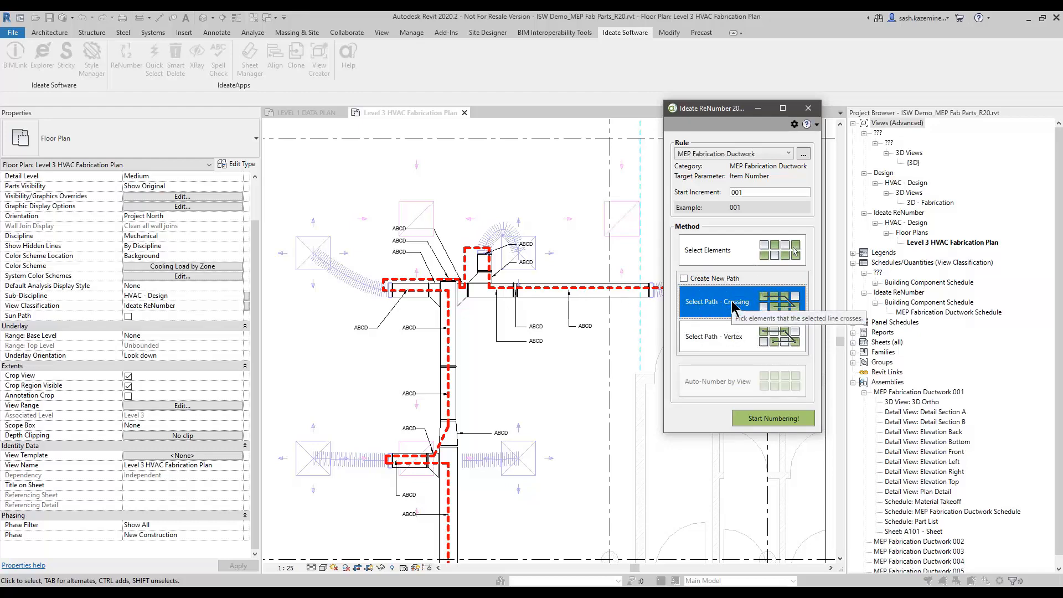
{"action": "left_click", "coordinate": [761, 420]}
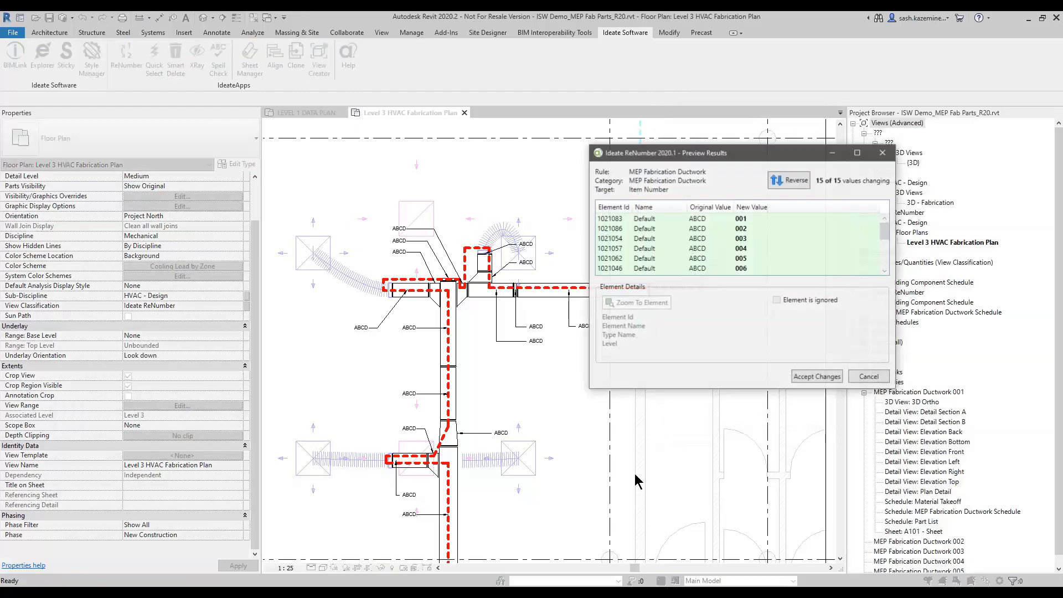
{"action": "left_click", "coordinate": [817, 377]}
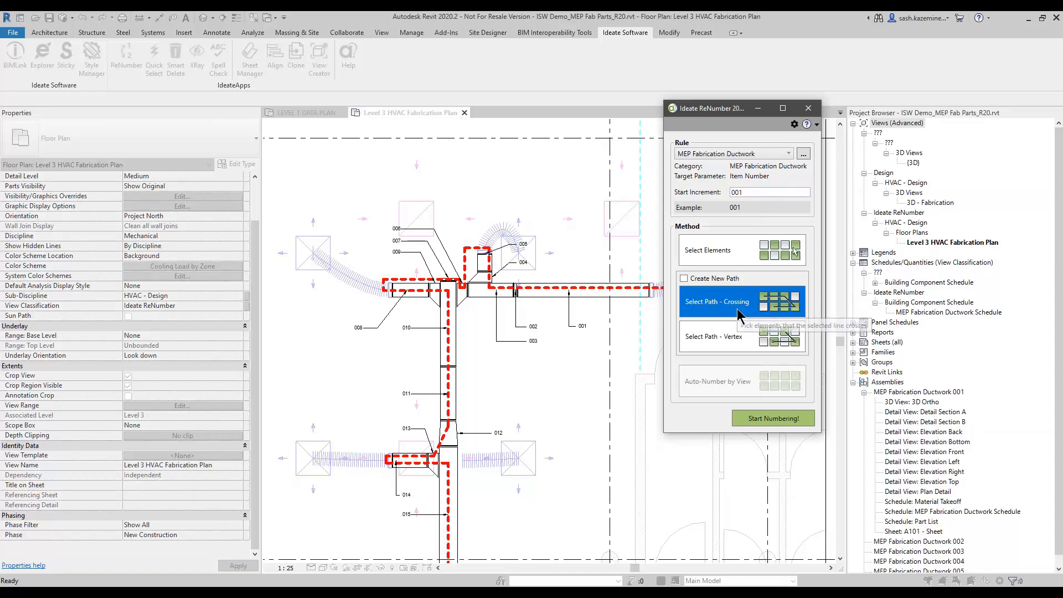
Step: Renumber the ductwork along the same path in reversed order, accept the changes, and close ReNumber
{"action": "left_click", "coordinate": [765, 422]}
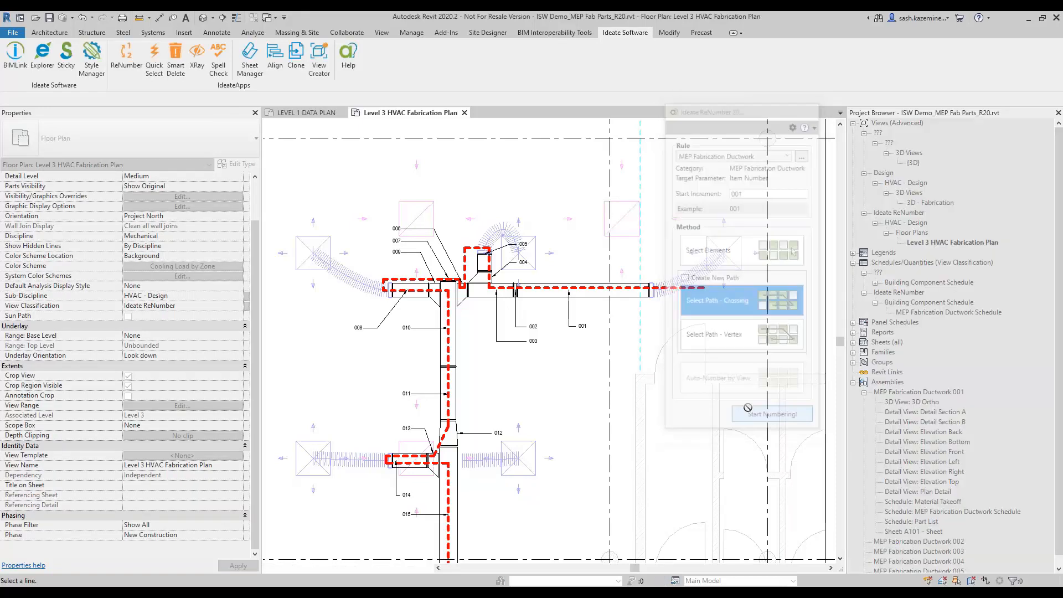
{"action": "left_click", "coordinate": [793, 181]}
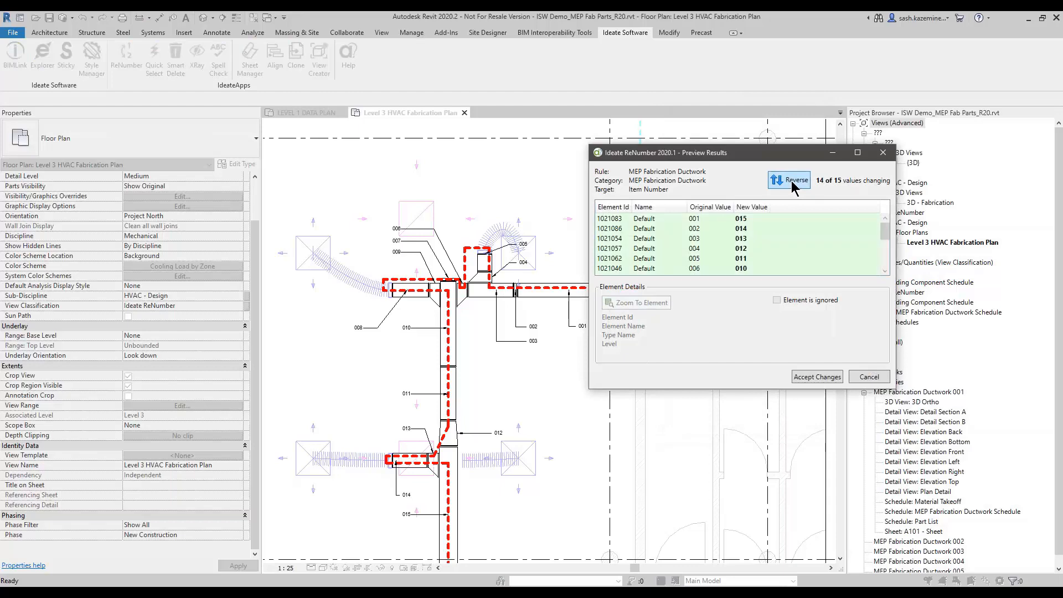
{"action": "left_click", "coordinate": [800, 379]}
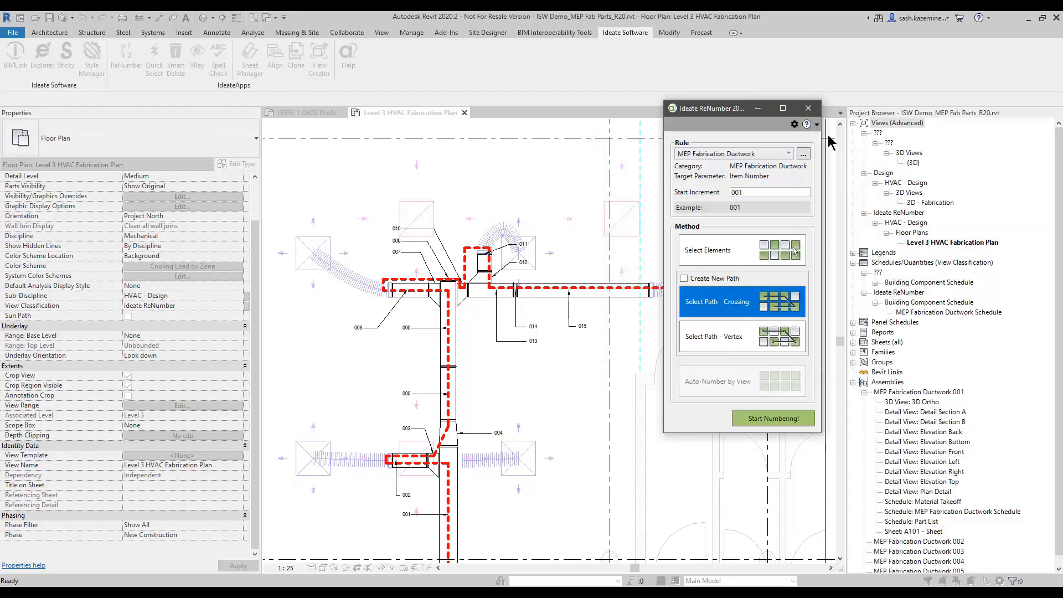
{"action": "left_click", "coordinate": [808, 108]}
Step: Examine the renumbered duct tags and the properties of the long straight duct, including its Item Number
{"action": "scroll", "coordinate": [546, 348], "scroll_direction": "up", "scroll_amount": 2}
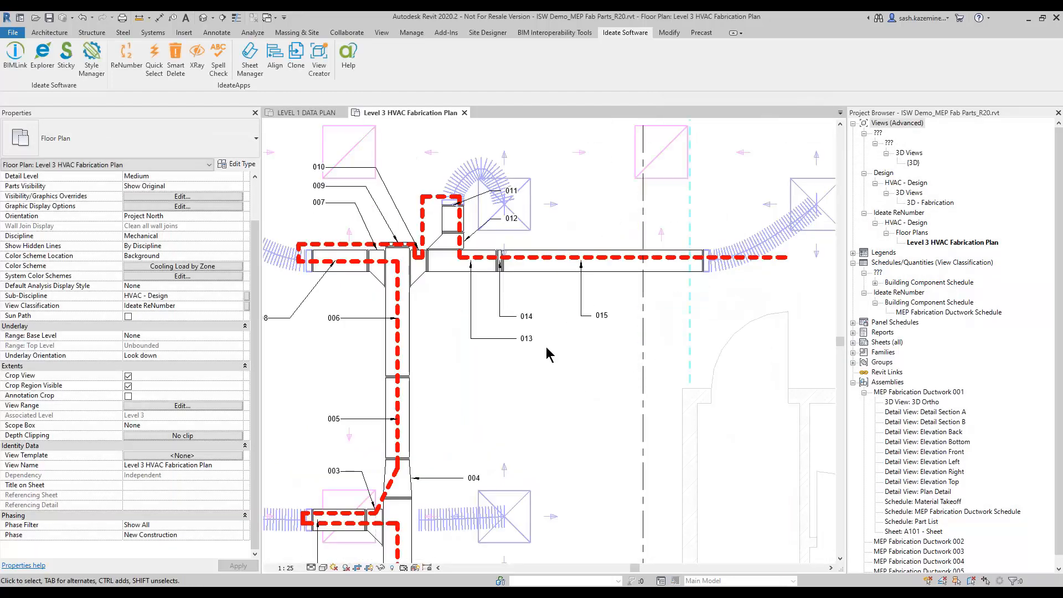
{"action": "scroll", "coordinate": [547, 353], "scroll_direction": "down", "scroll_amount": 1}
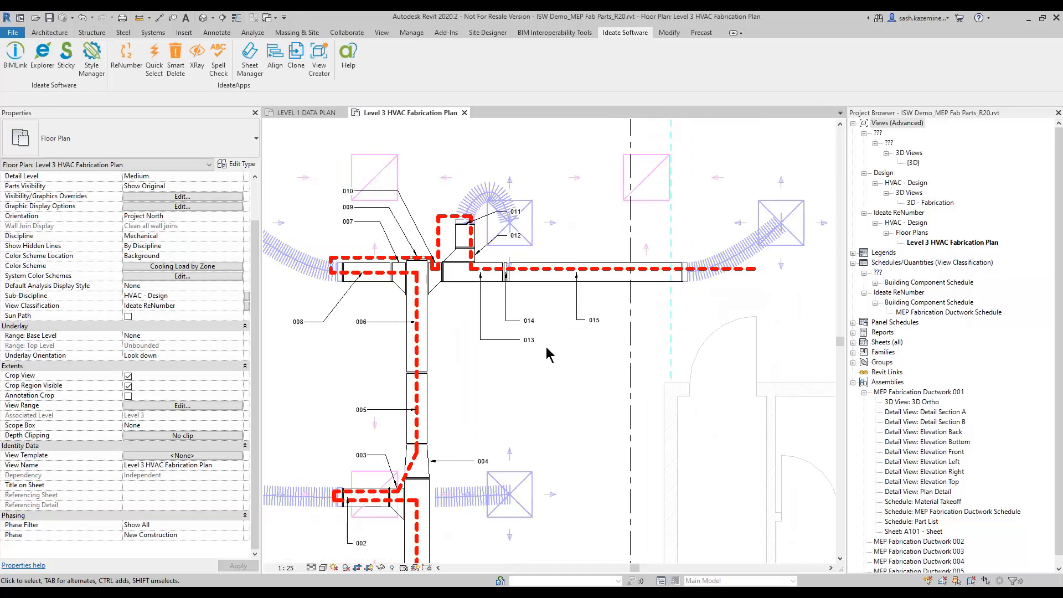
{"action": "left_click", "coordinate": [558, 285]}
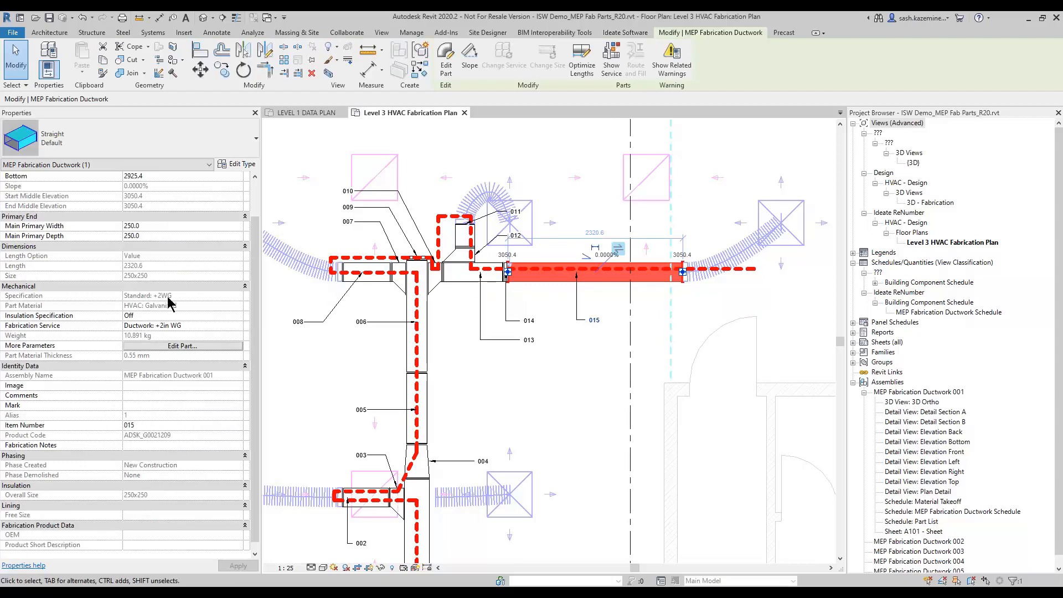
{"action": "scroll", "coordinate": [169, 303], "scroll_direction": "up", "scroll_amount": 2}
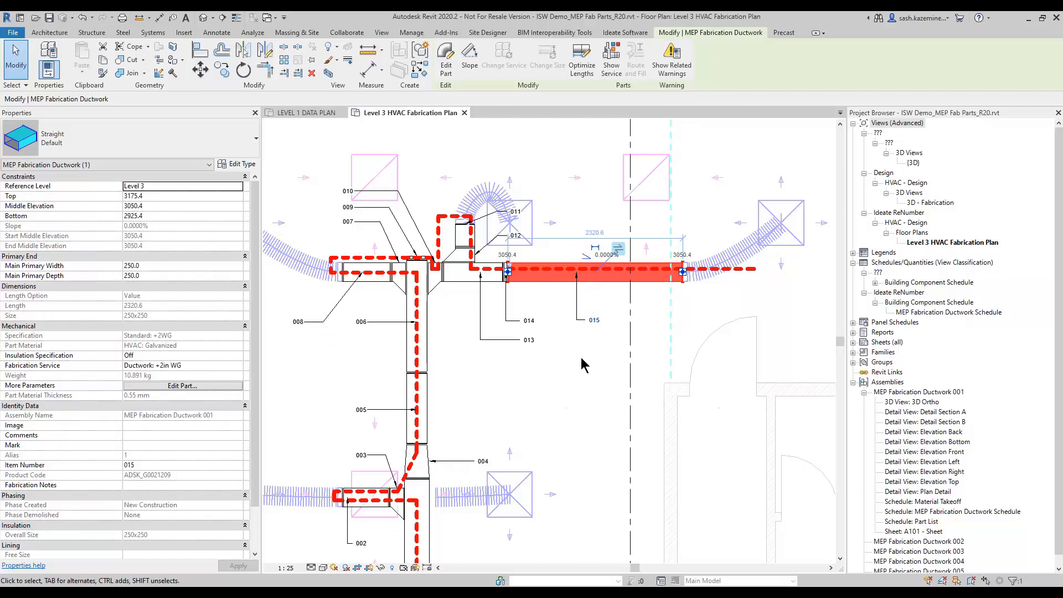
Step: Clear the duct selection, start Ideate ReNumber and choose the MEP Fabrication Ductwork - LVL rule
{"action": "left_click", "coordinate": [564, 380]}
{"action": "scroll", "coordinate": [576, 332], "scroll_direction": "down", "scroll_amount": 2}
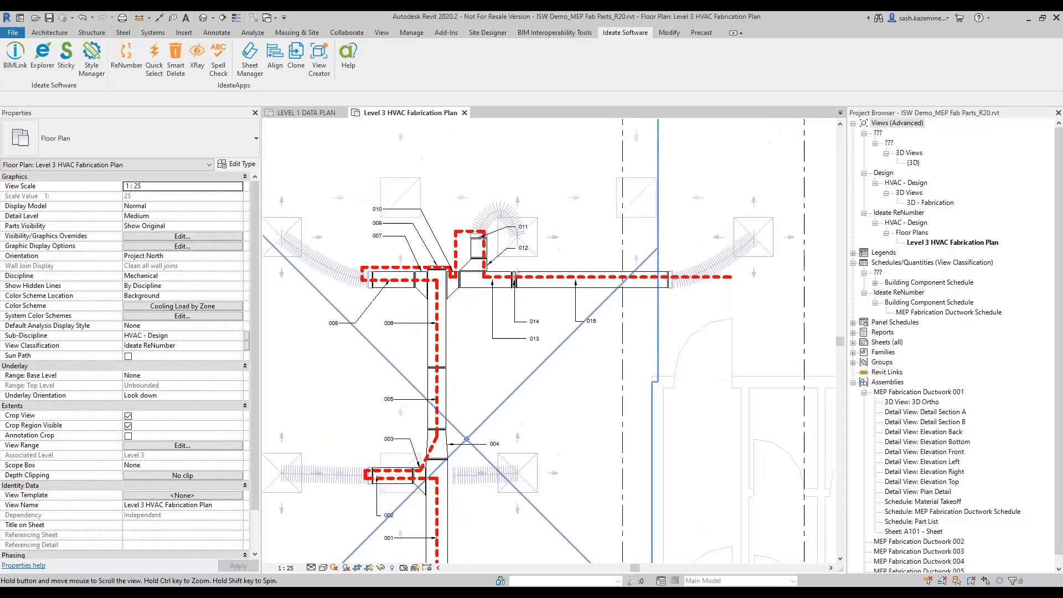
{"action": "left_click", "coordinate": [127, 61]}
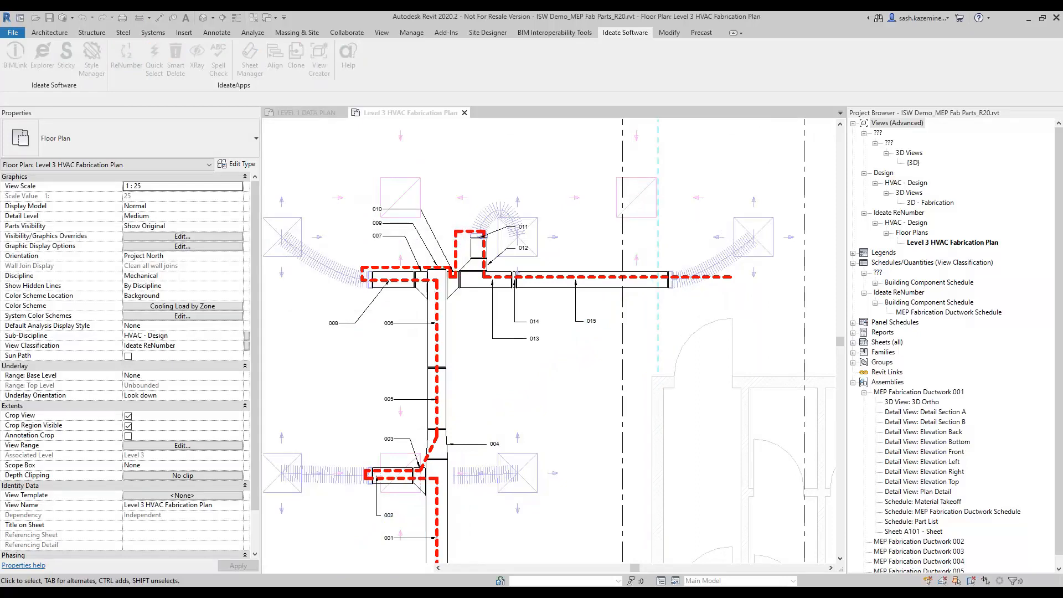
{"action": "left_click", "coordinate": [707, 154]}
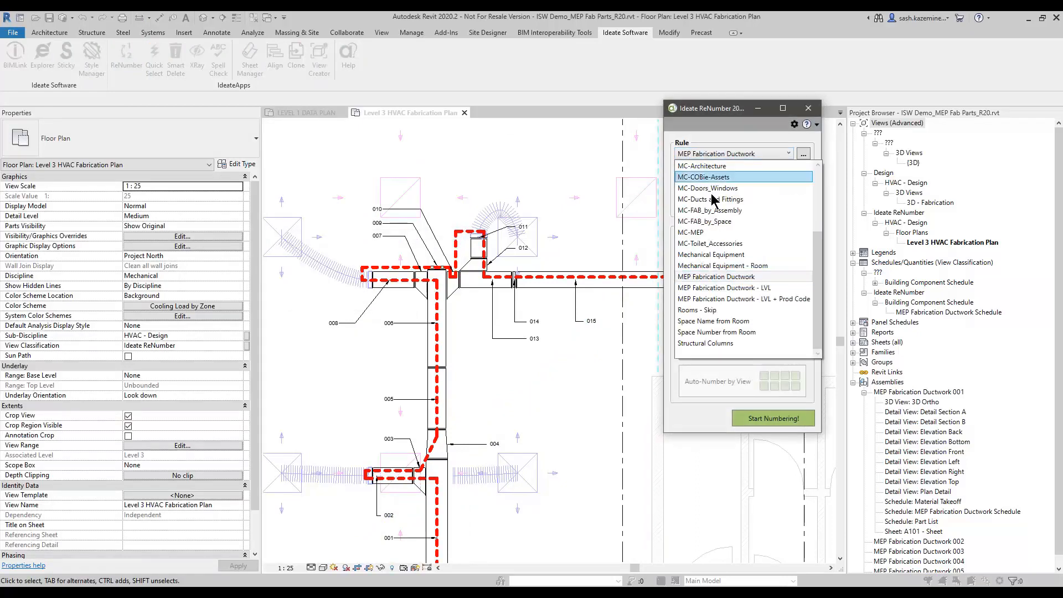
{"action": "left_click", "coordinate": [741, 288]}
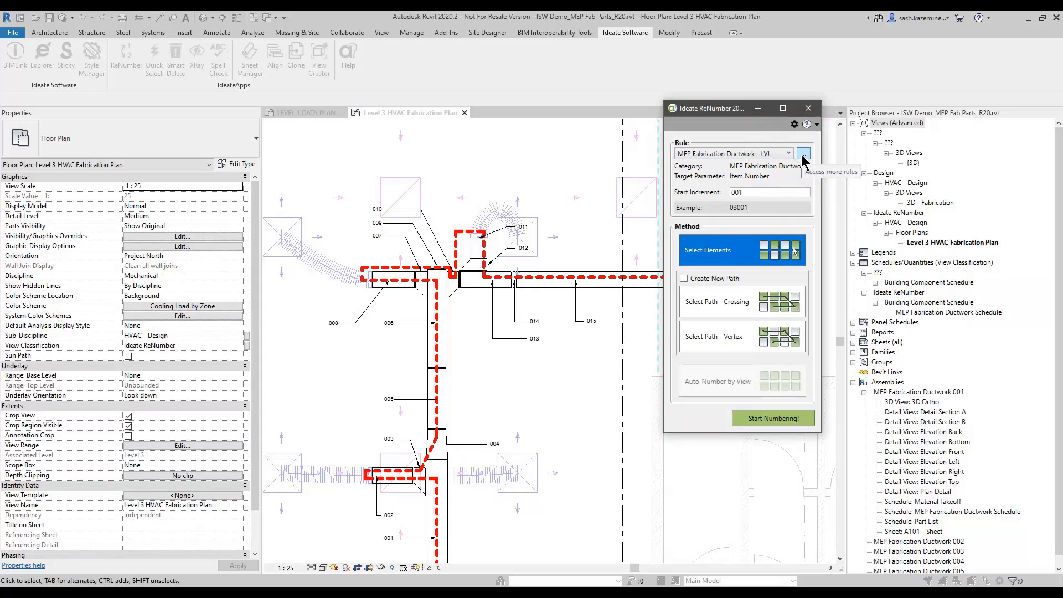
Step: Open the MEP Fabrication Ductwork - LVL rule for editing and review the LVL Prefix field definition
{"action": "left_click", "coordinate": [803, 157]}
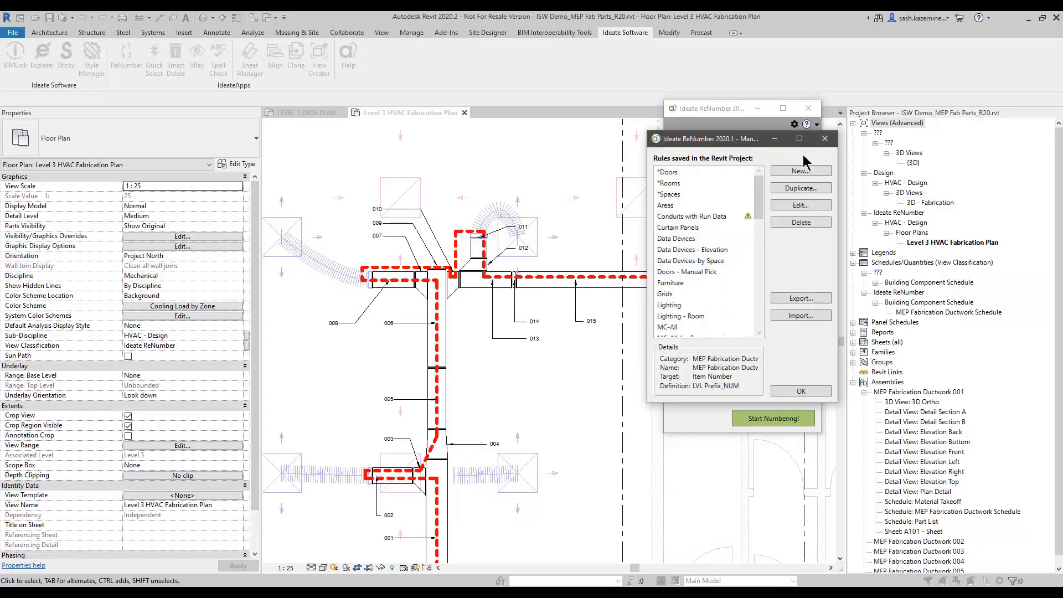
{"action": "left_click", "coordinate": [801, 205]}
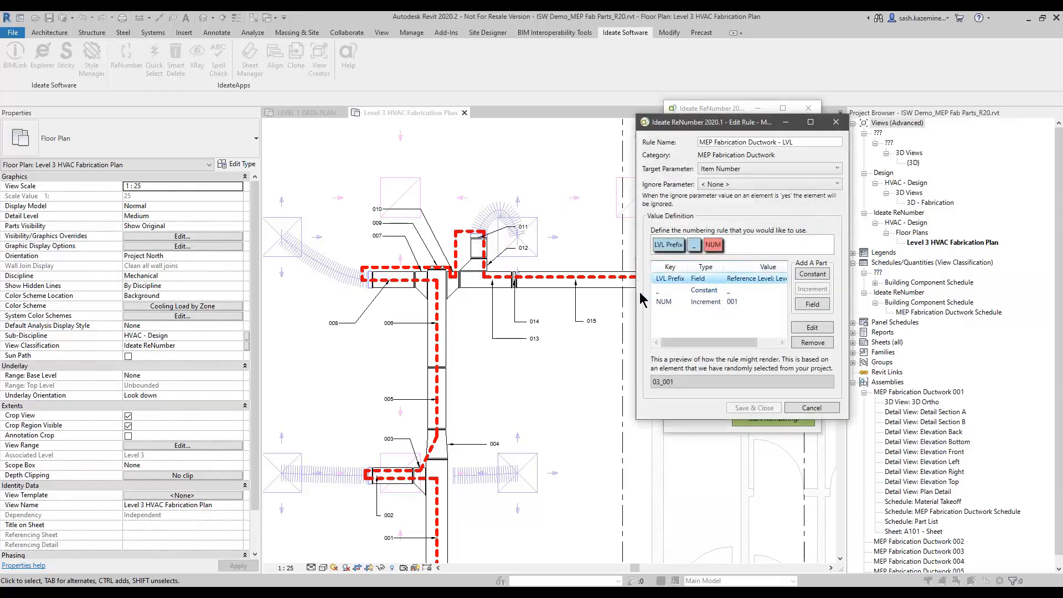
{"action": "double_click", "coordinate": [735, 280]}
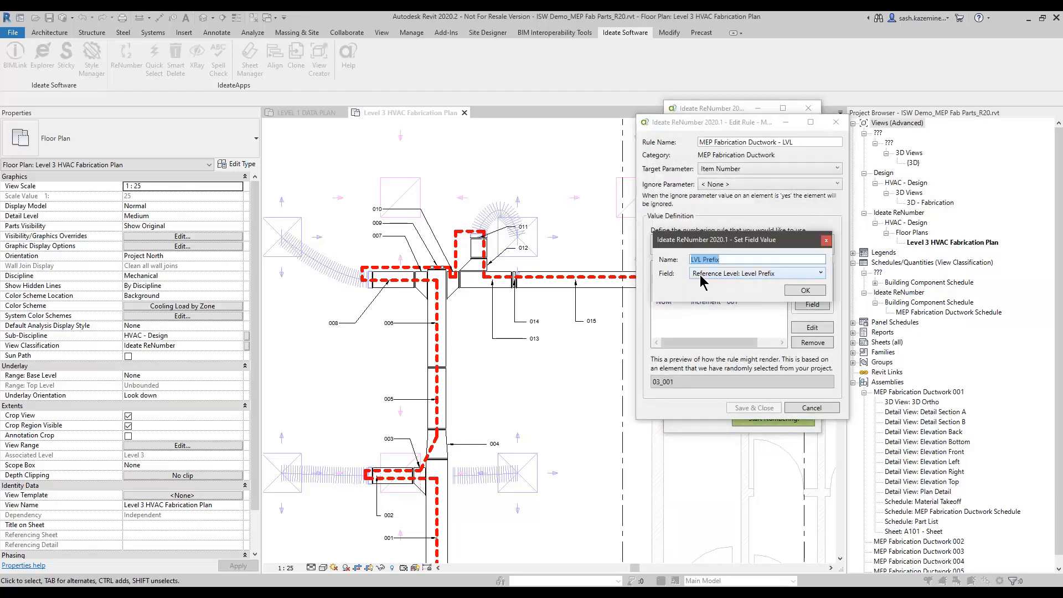
{"action": "left_click", "coordinate": [826, 240]}
{"action": "double_click", "coordinate": [753, 283]}
{"action": "mouse_move", "coordinate": [688, 268]}
{"action": "left_mouse_down"}
{"action": "mouse_move", "coordinate": [753, 283]}
{"action": "mouse_move", "coordinate": [741, 281]}
{"action": "left_mouse_up"}
{"action": "left_click", "coordinate": [829, 244]}
Step: Review the rule's underscore constant and NUM increment definitions, and close the rule manager without changing the rule
{"action": "double_click", "coordinate": [715, 293]}
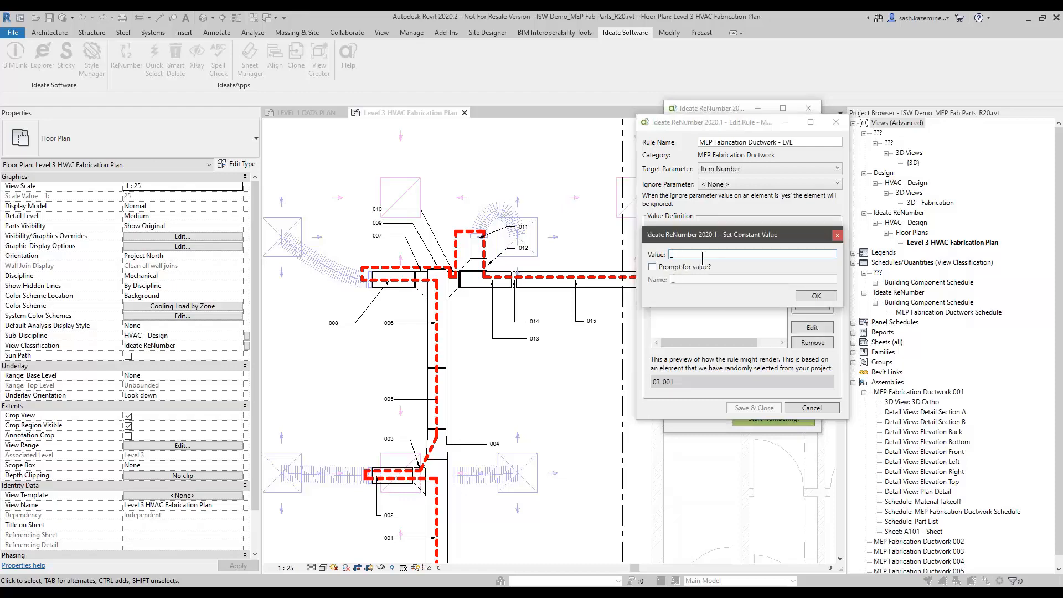
{"action": "left_click", "coordinate": [837, 235]}
{"action": "double_click", "coordinate": [708, 302]}
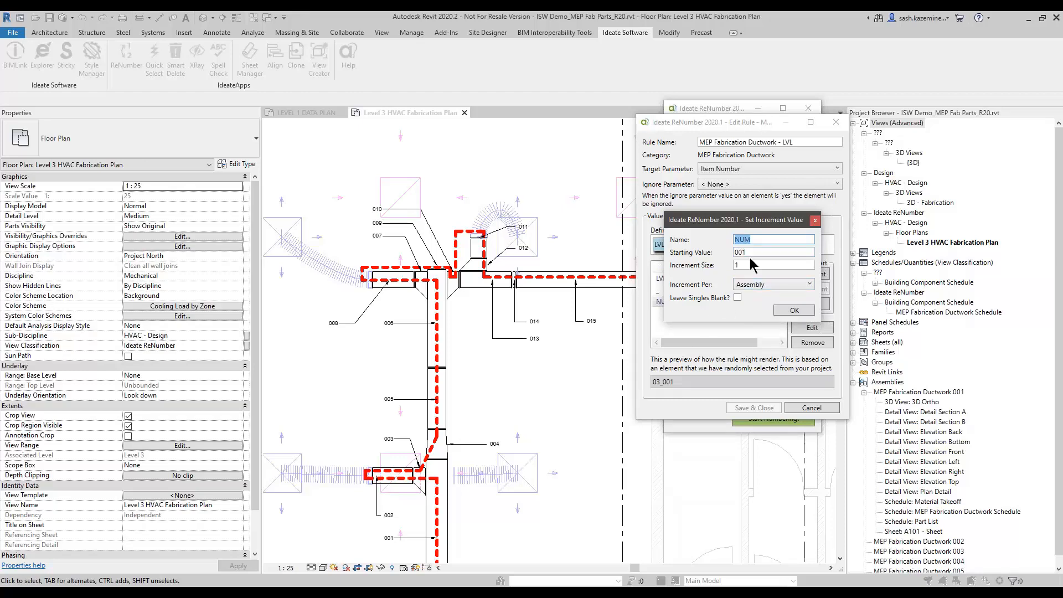
{"action": "left_click", "coordinate": [792, 312]}
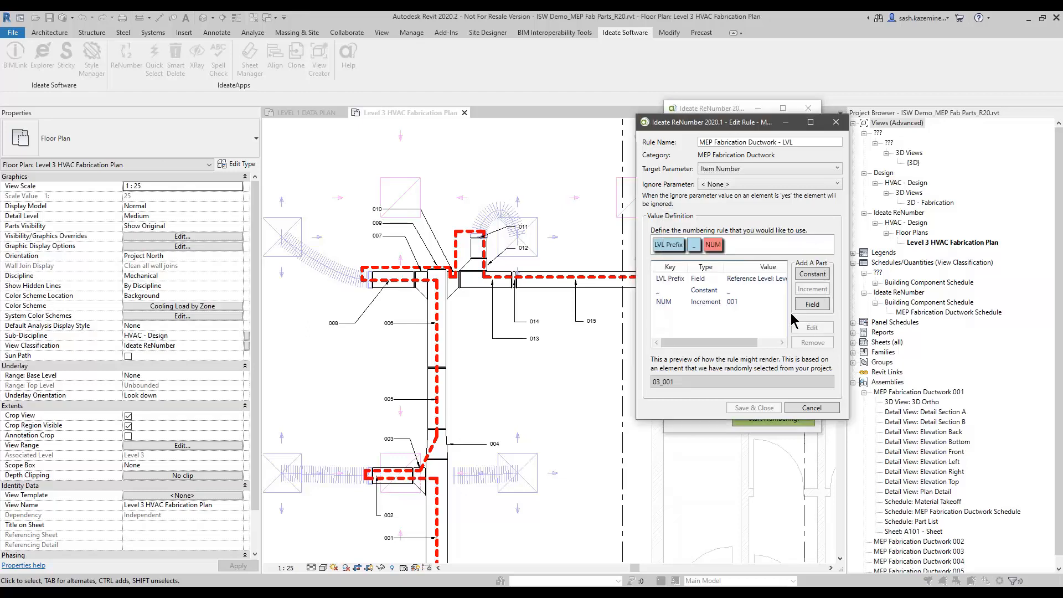
{"action": "left_click", "coordinate": [809, 409]}
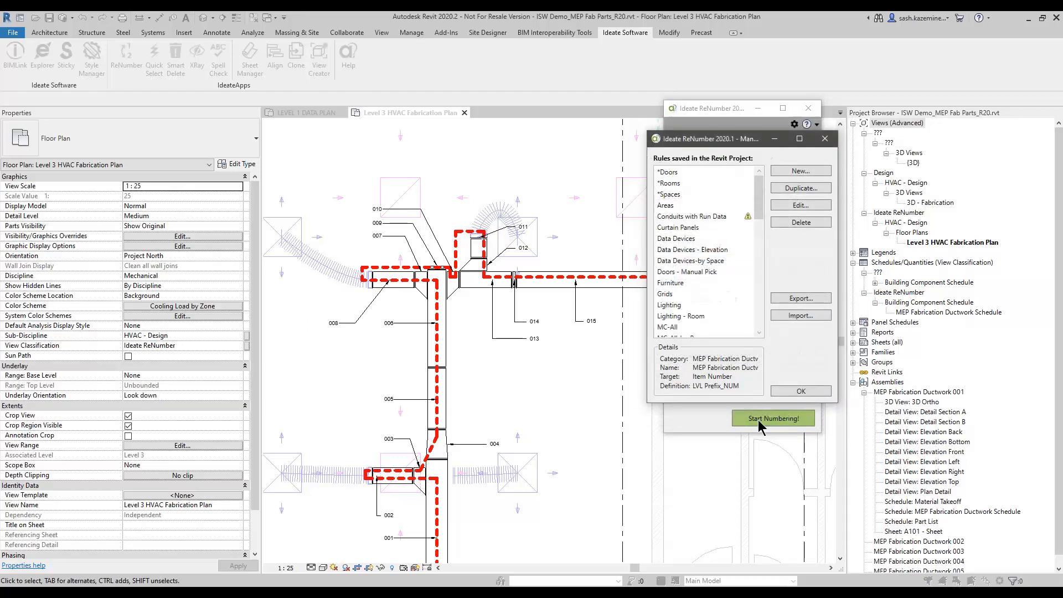
{"action": "left_click", "coordinate": [791, 394]}
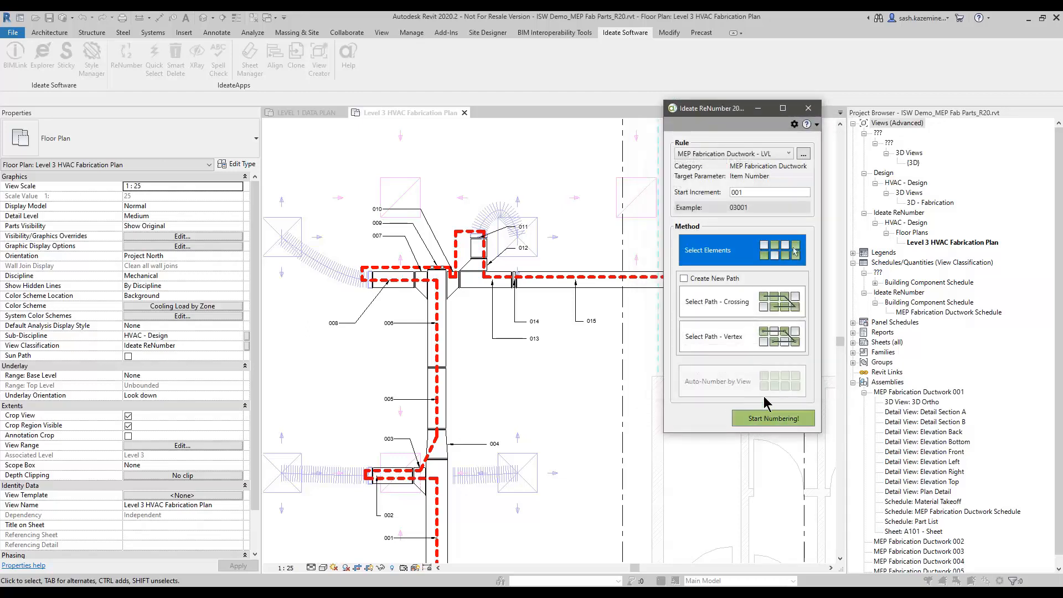
Step: Renumber the ductwork with the level-prefix rule from 001 using Select Path - Crossing on the dashed line, accept the changes, and close ReNumber
{"action": "left_click", "coordinate": [751, 313]}
{"action": "left_click", "coordinate": [768, 420]}
{"action": "left_click", "coordinate": [701, 284]}
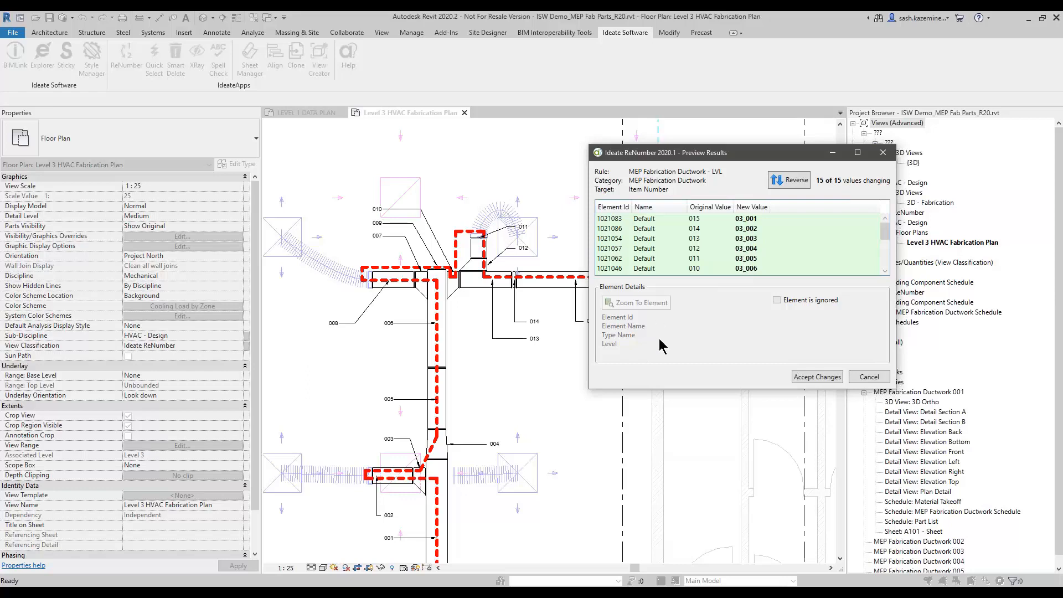
{"action": "left_click", "coordinate": [818, 377]}
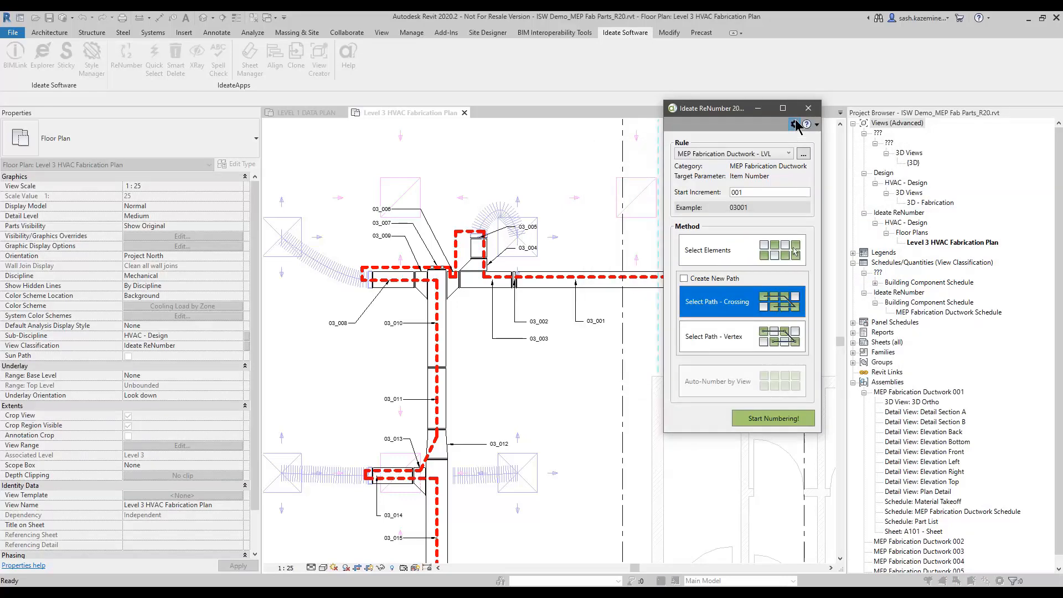
{"action": "left_click", "coordinate": [809, 108]}
Step: Inspect the long straight duct's properties, including its Item Number and Reference Level
{"action": "scroll", "coordinate": [564, 314], "scroll_direction": "up", "scroll_amount": 3}
{"action": "scroll", "coordinate": [542, 266], "scroll_direction": "down", "scroll_amount": 2}
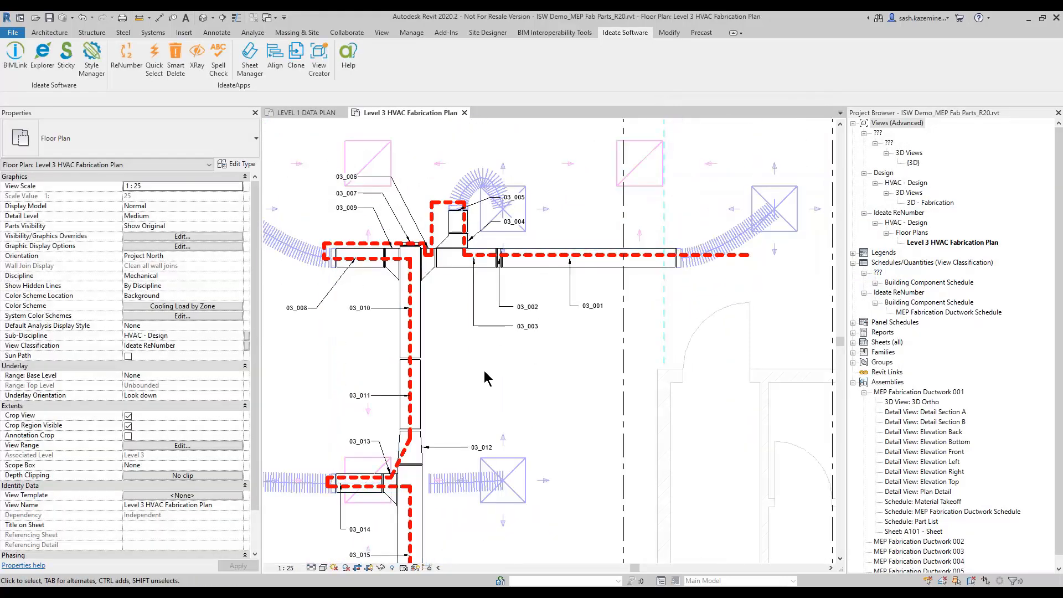
{"action": "middle_click_drag", "start_coordinate": [467, 417], "coordinate": [480, 397]}
{"action": "scroll", "coordinate": [535, 254], "scroll_direction": "up", "scroll_amount": 2}
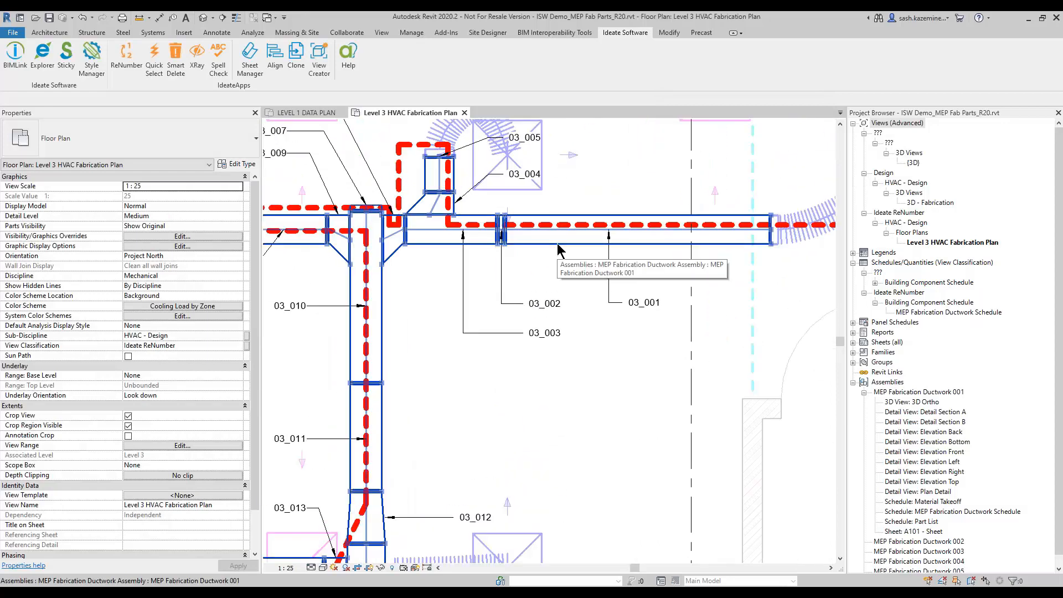
{"action": "key", "text": "Tab"}
{"action": "left_click", "coordinate": [557, 244]}
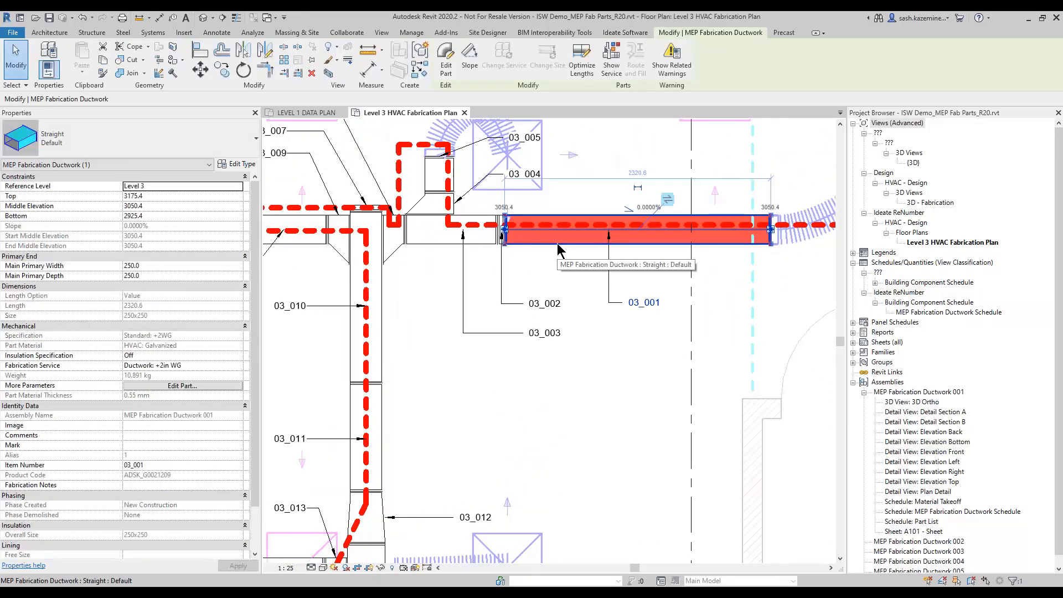
{"action": "left_click", "coordinate": [133, 186]}
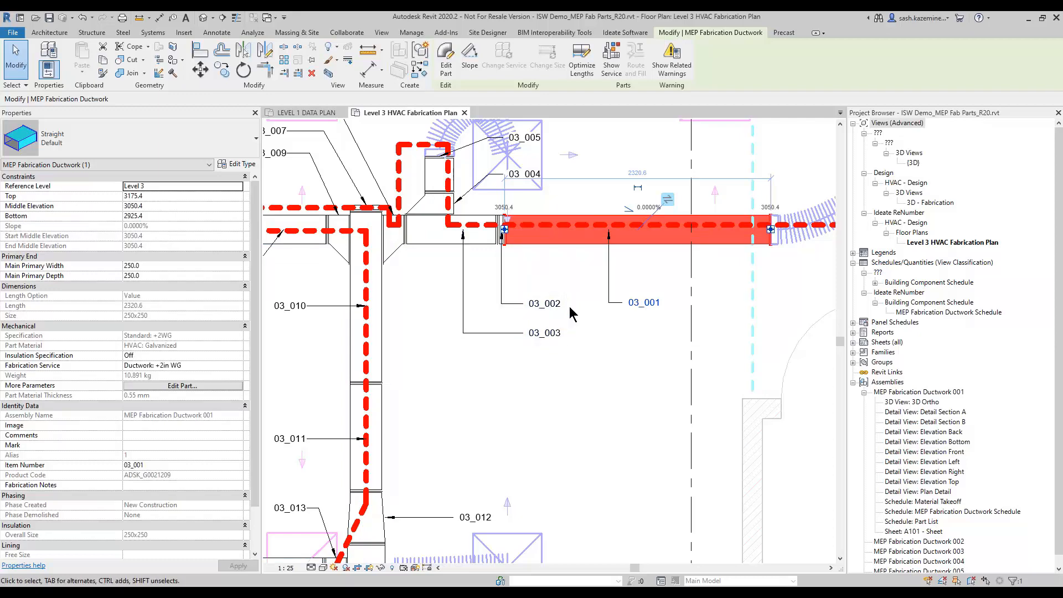
Step: Examine the tags along the whole renumbered duct run and the MEP Fabrication Ductwork 001 assembly containing it
{"action": "left_click", "coordinate": [581, 328]}
{"action": "key", "text": "z"}
{"action": "key", "text": "f"}
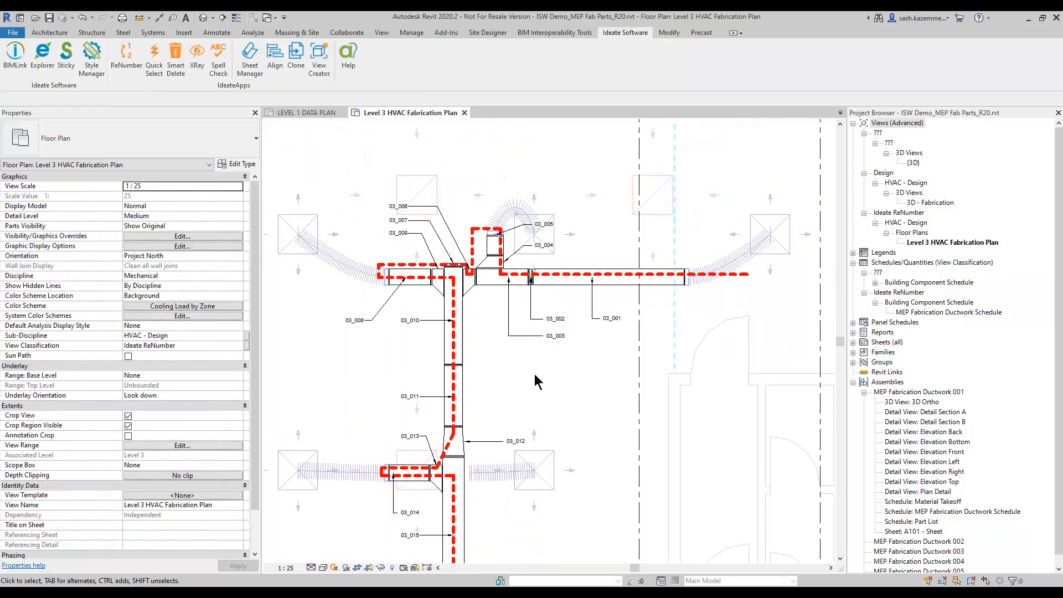
{"action": "middle_click_drag", "start_coordinate": [564, 390], "coordinate": [569, 271]}
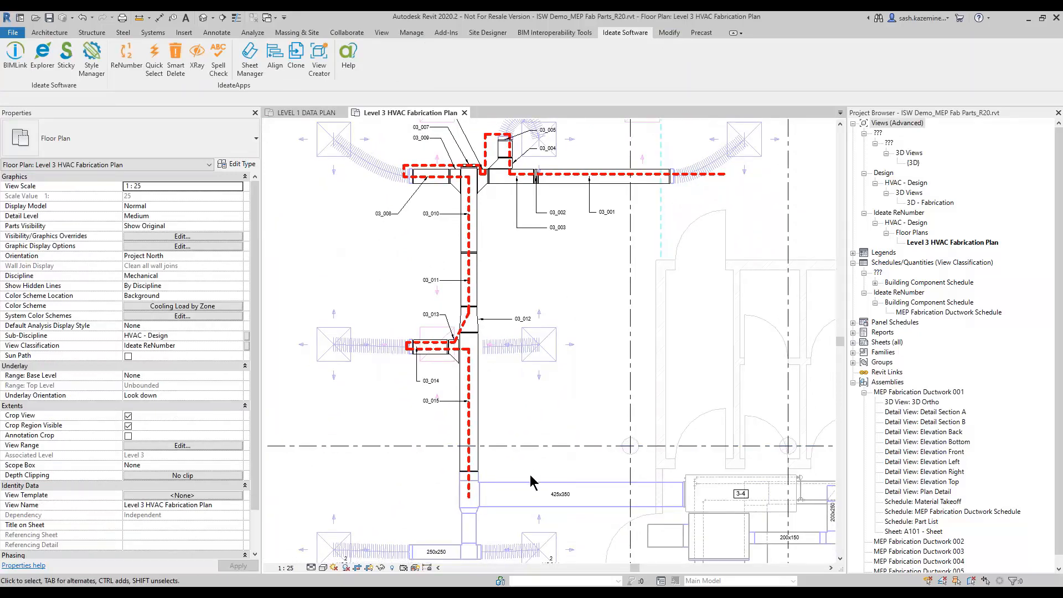
{"action": "middle_click_drag", "start_coordinate": [534, 462], "coordinate": [541, 365]}
{"action": "scroll", "coordinate": [465, 346], "scroll_direction": "up", "scroll_amount": 2}
{"action": "scroll", "coordinate": [447, 314], "scroll_direction": "down", "scroll_amount": 2}
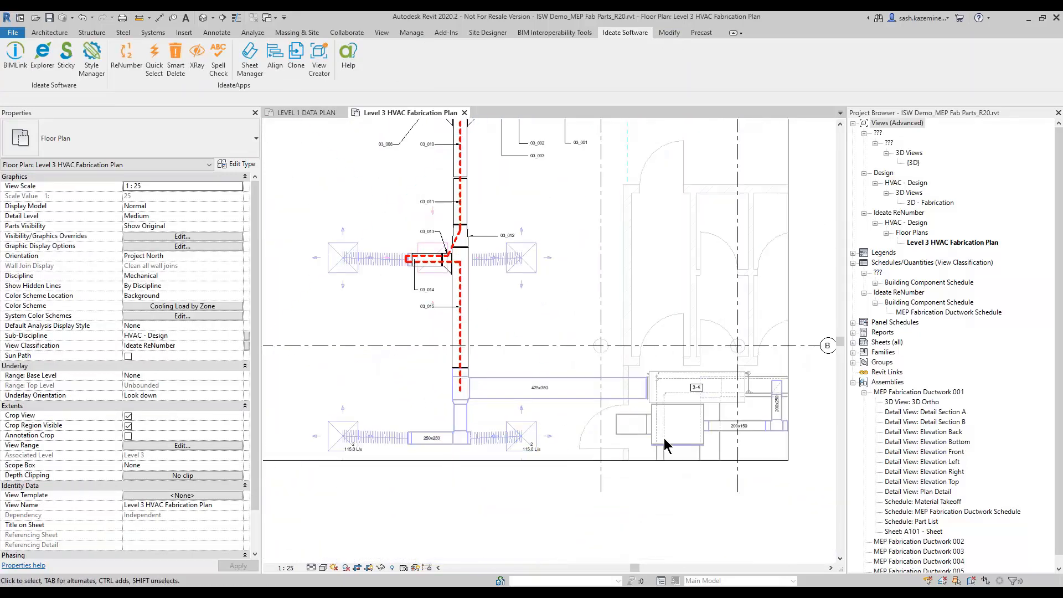
{"action": "middle_click_drag", "start_coordinate": [499, 256], "coordinate": [498, 283]}
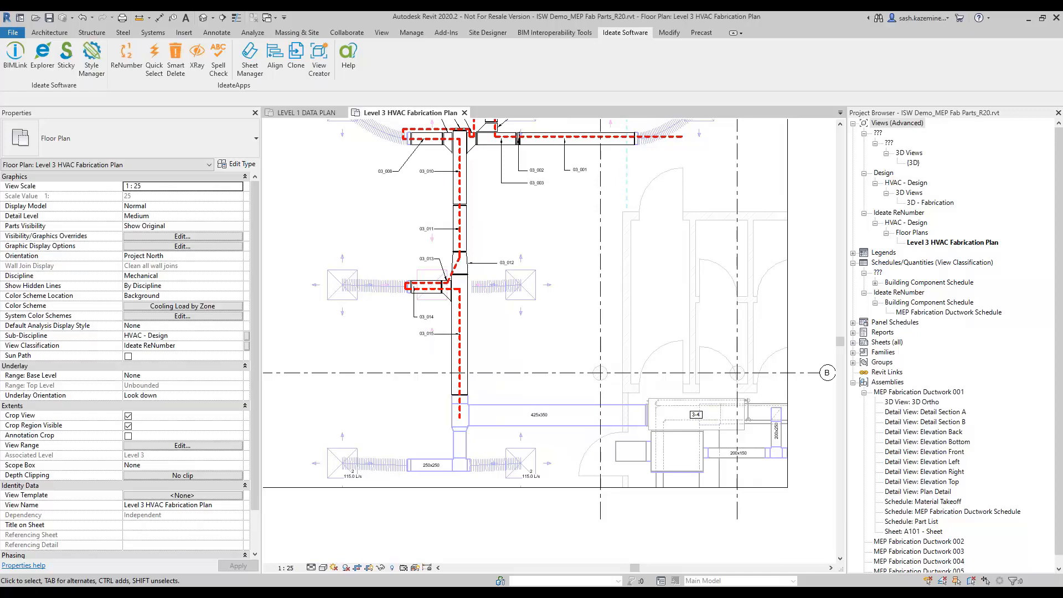
{"action": "scroll", "coordinate": [507, 318], "scroll_direction": "down", "scroll_amount": 2}
{"action": "scroll", "coordinate": [532, 266], "scroll_direction": "up", "scroll_amount": 3}
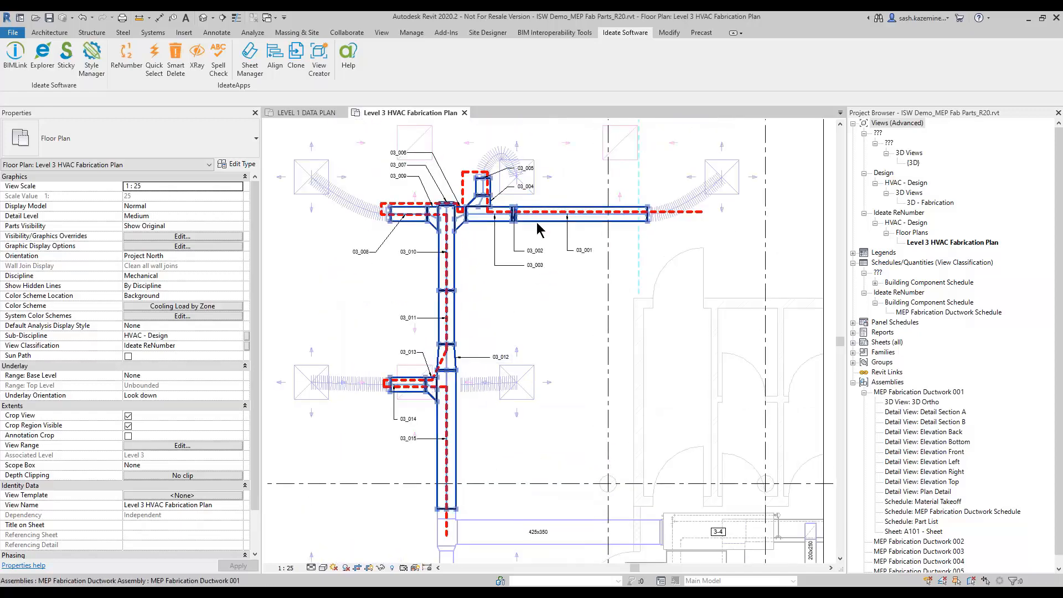
{"action": "scroll", "coordinate": [537, 224], "scroll_direction": "up", "scroll_amount": 2}
{"action": "left_click", "coordinate": [463, 228]}
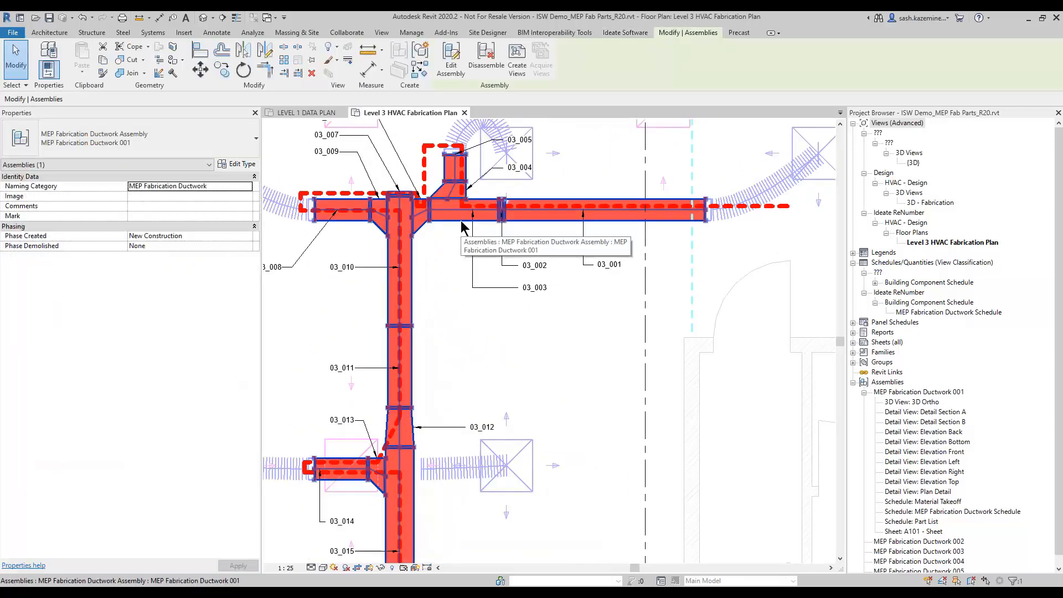
{"action": "key", "text": "Escape"}
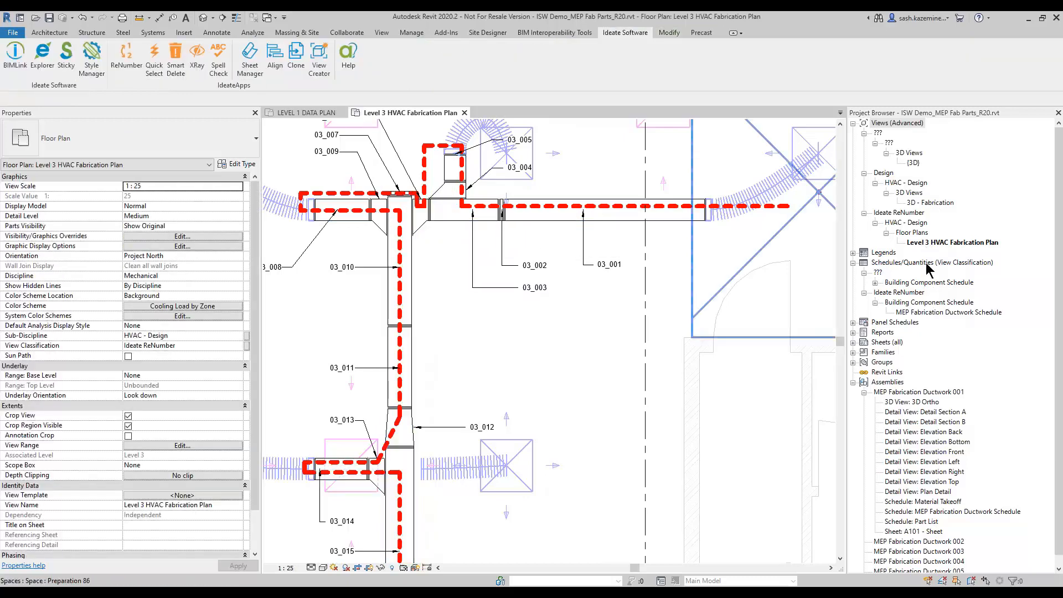
Step: Open the 3D - Fabrication view and the MEP Fabrication Ductwork Schedule, and review the schedule's item numbers by assembly
{"action": "left_click", "coordinate": [921, 203]}
{"action": "double_click", "coordinate": [922, 202]}
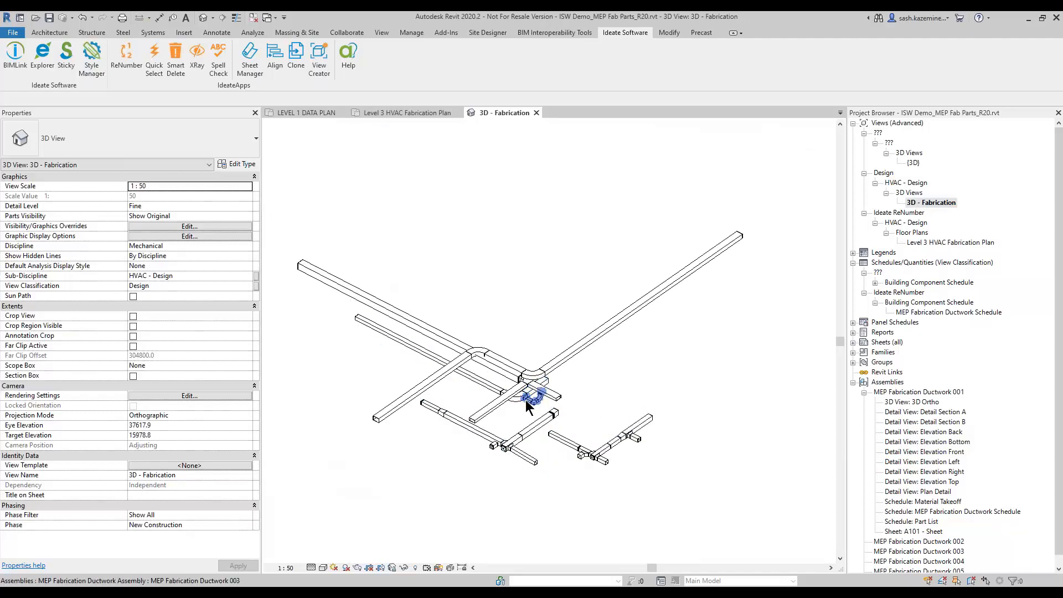
{"action": "double_click", "coordinate": [935, 312]}
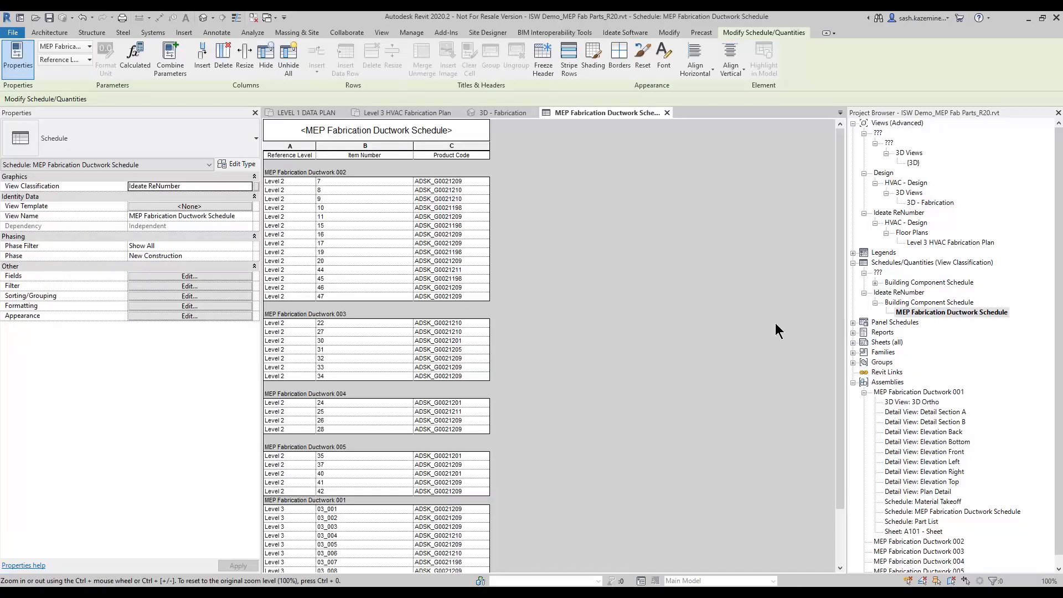
{"action": "scroll", "coordinate": [437, 264], "scroll_direction": "down", "scroll_amount": 3}
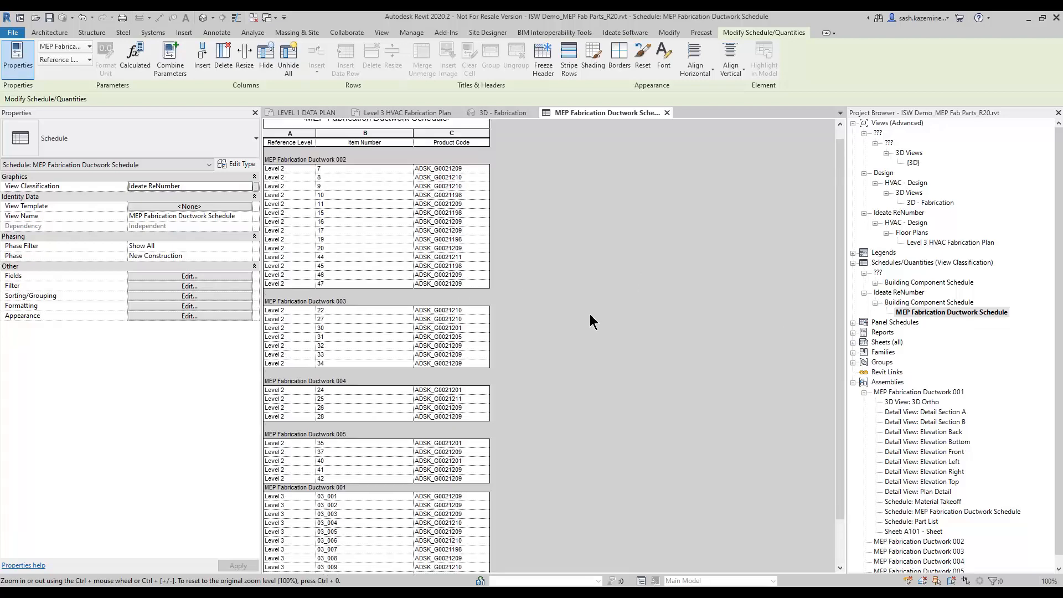
{"action": "scroll", "coordinate": [590, 314], "scroll_direction": "up", "scroll_amount": 3}
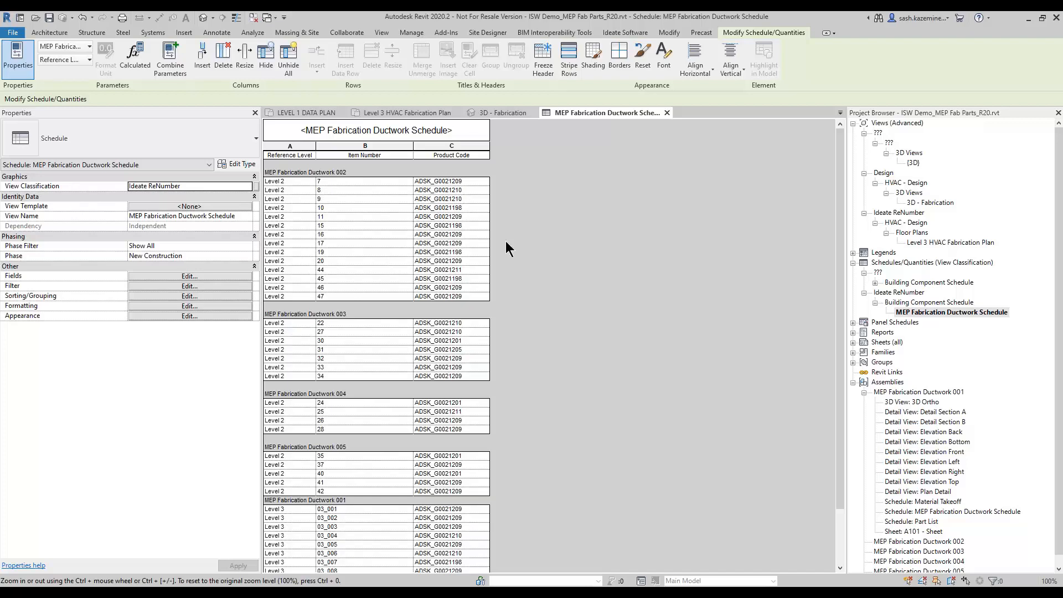
Step: Start Ideate ReNumber from the schedule, keep the MEP Fabrication Ductwork - LVL rule, and set the start increment to 01
{"action": "left_click", "coordinate": [625, 32]}
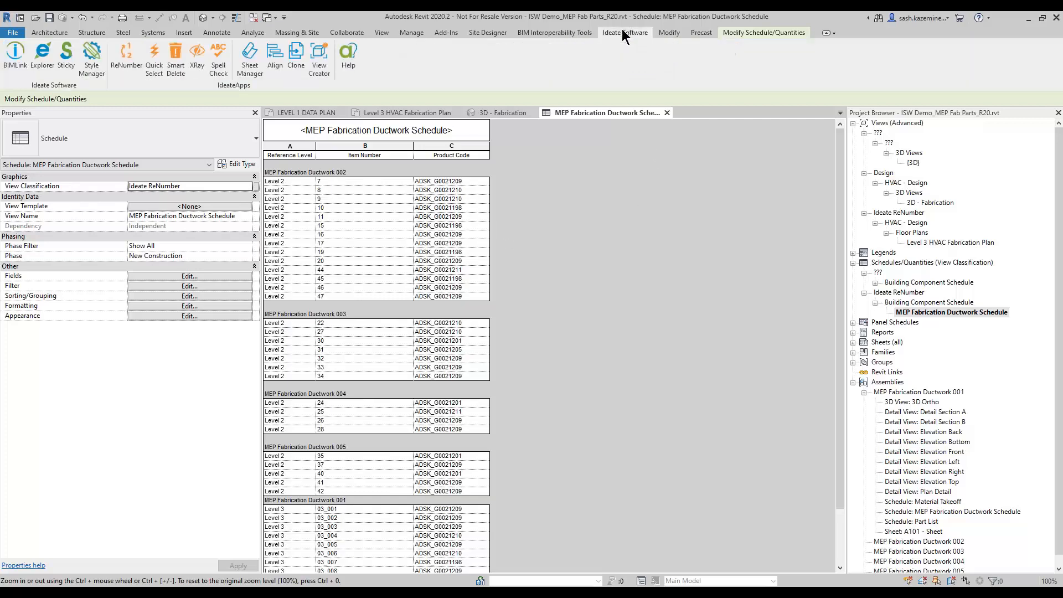
{"action": "left_click", "coordinate": [126, 55]}
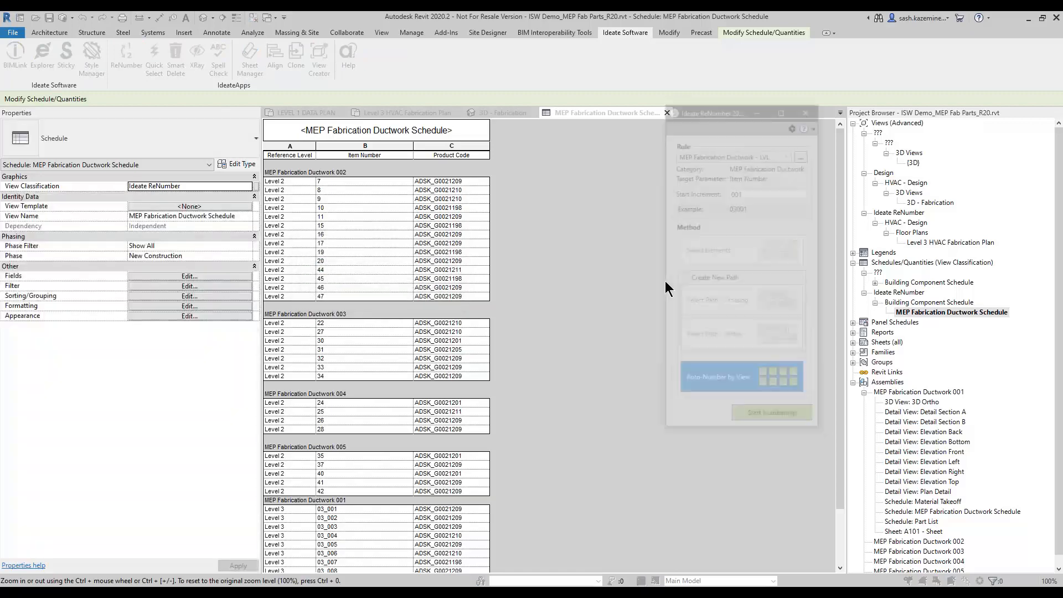
{"action": "left_click", "coordinate": [726, 158]}
{"action": "left_click", "coordinate": [725, 157]}
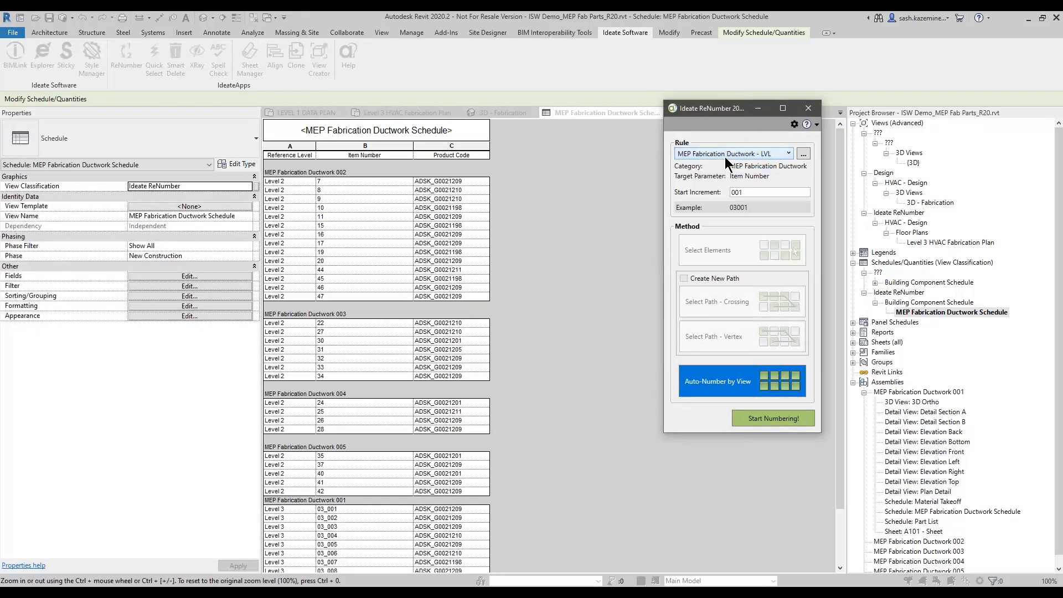
{"action": "double_click", "coordinate": [759, 195]}
{"action": "key", "text": "Tab"}
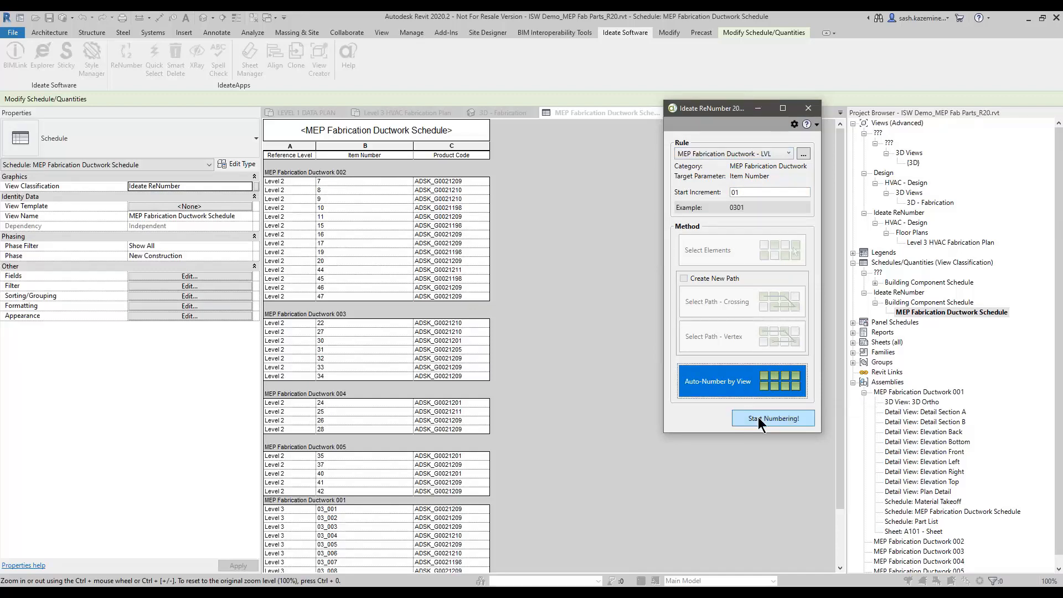
Step: Inspect the definition of the MEP Fabrication Ductwork - LVL numbering rule and leave it without saving changes
{"action": "left_click", "coordinate": [808, 156]}
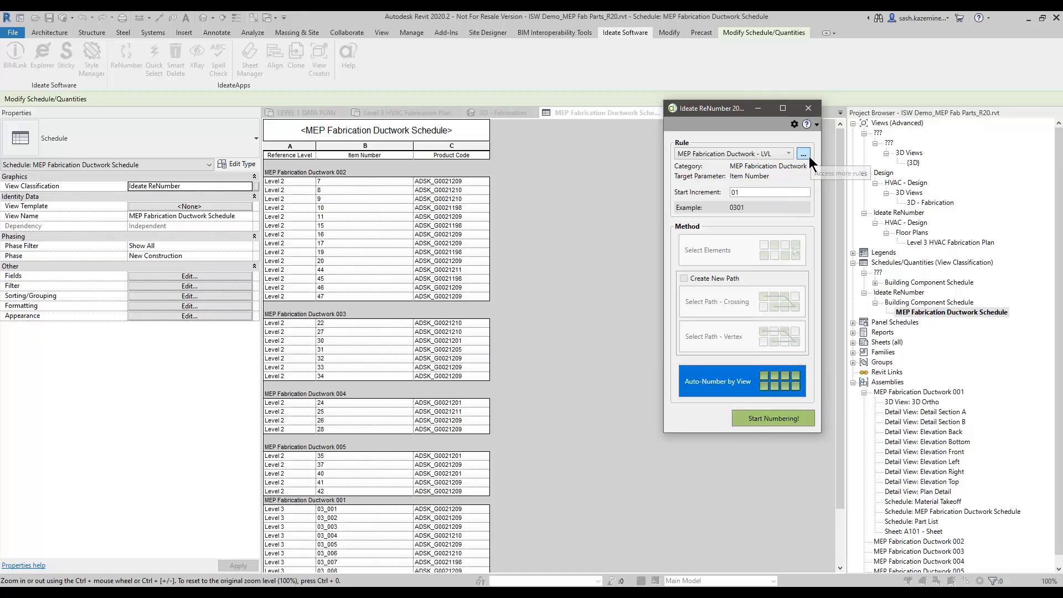
{"action": "left_click", "coordinate": [807, 207]}
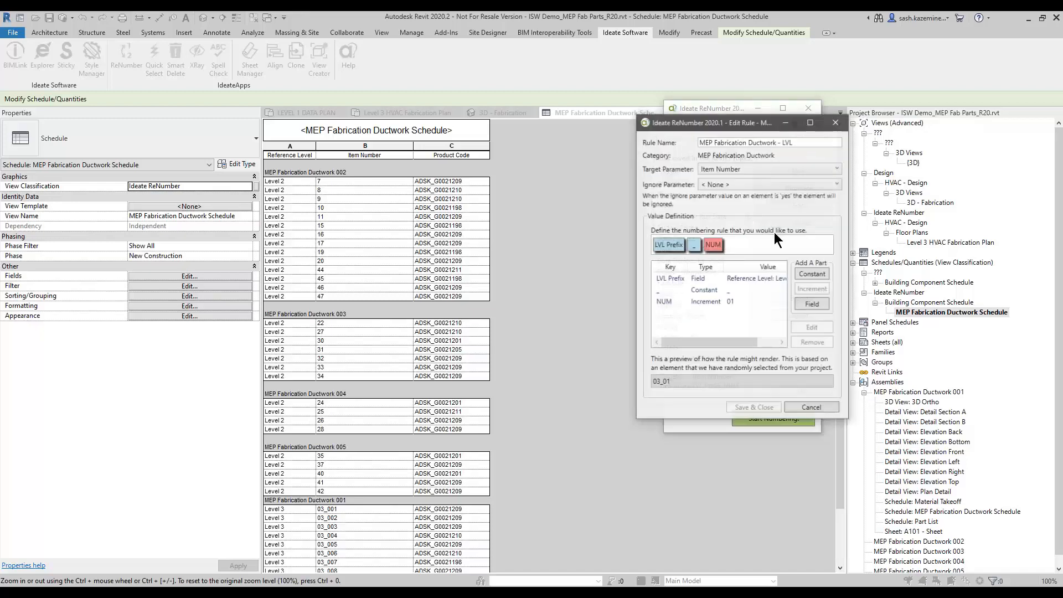
{"action": "left_click", "coordinate": [716, 172]}
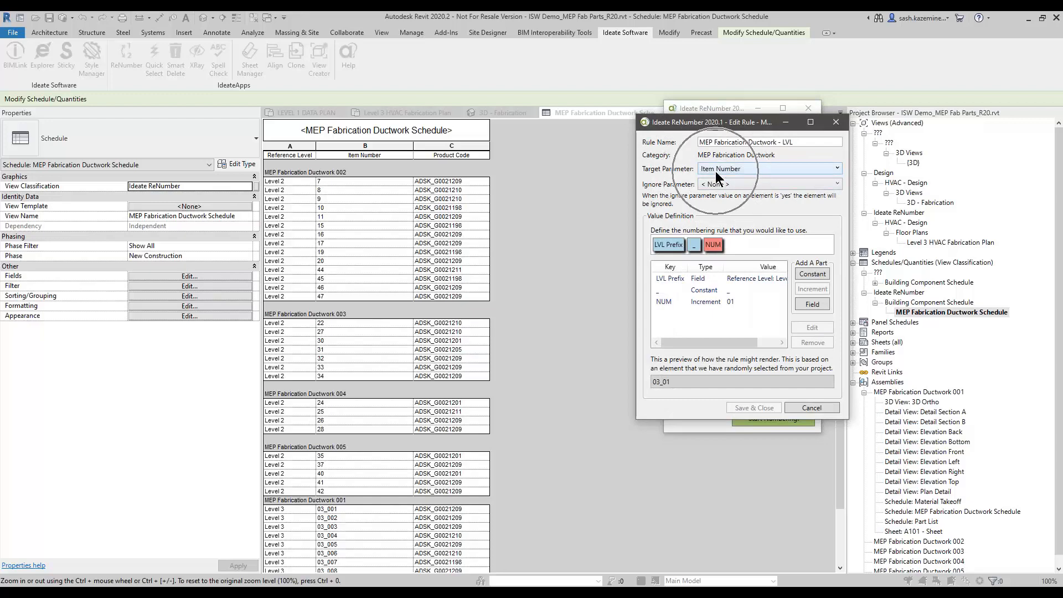
{"action": "left_click", "coordinate": [801, 406]}
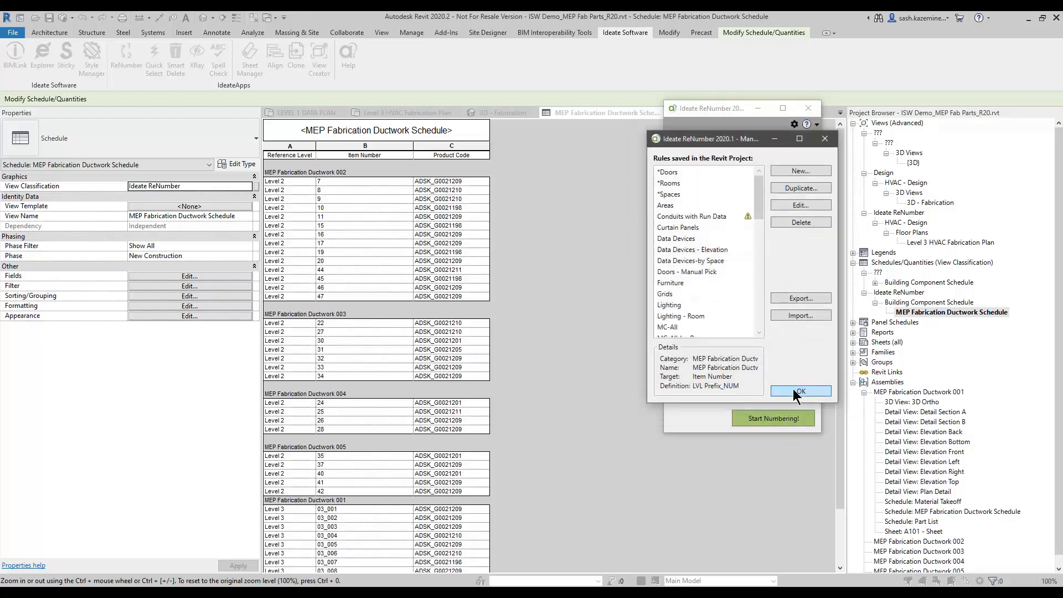
{"action": "left_click", "coordinate": [797, 392]}
Step: Auto-number the schedule's ductwork from 01 with the MEP Fabrication Ductwork - LVL rule, accept the changes, and close Ideate ReNumber
{"action": "left_click", "coordinate": [779, 419]}
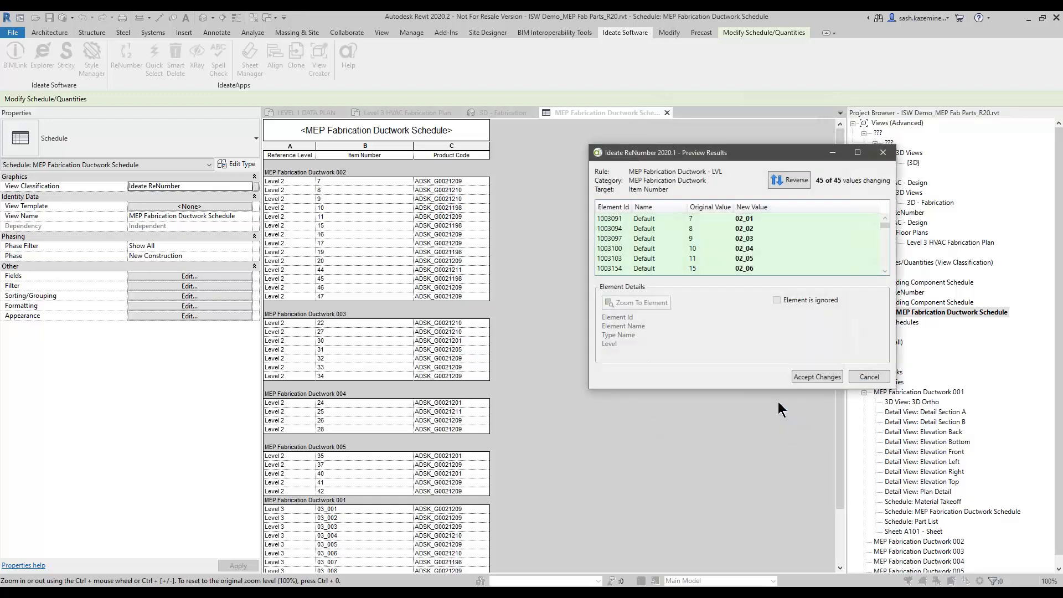
{"action": "left_click", "coordinate": [818, 377]}
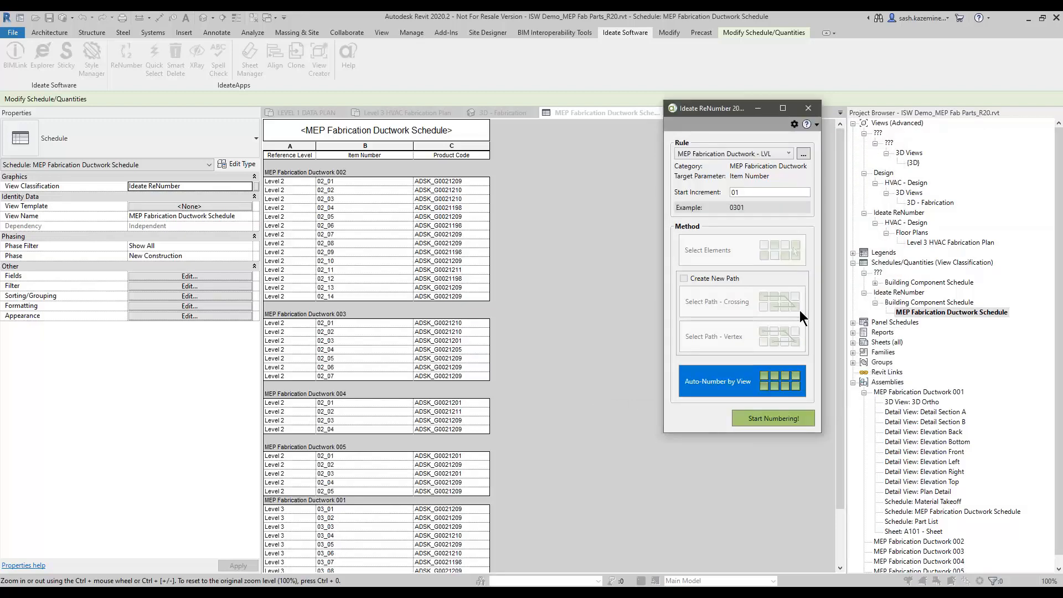
{"action": "left_click", "coordinate": [808, 109]}
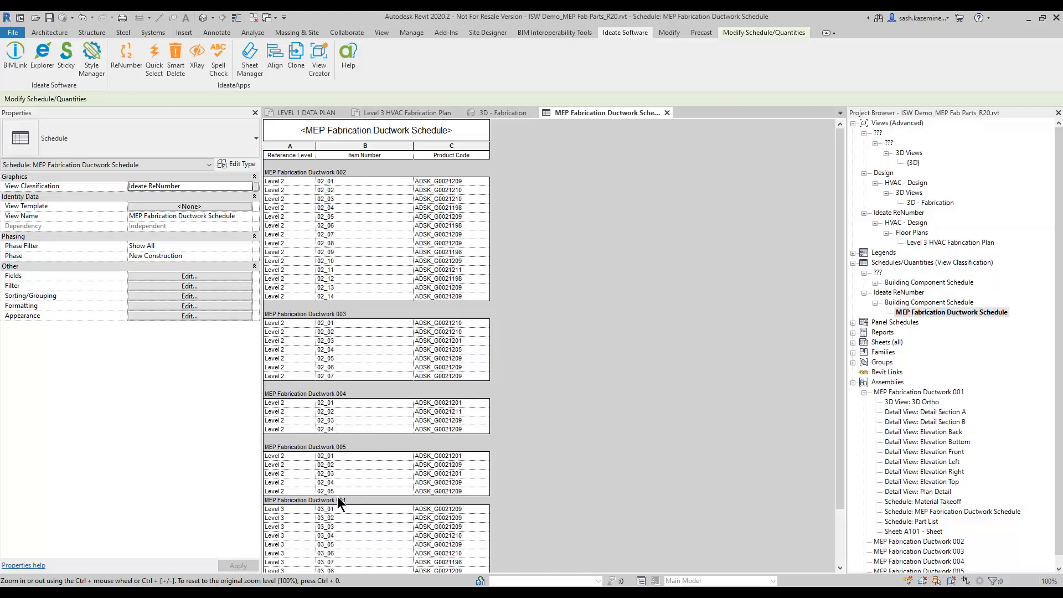
Step: Start Ideate ReNumber from the schedule again and choose the MEP Fabrication Ductwork - LVL + Prod Code rule
{"action": "left_click", "coordinate": [126, 65]}
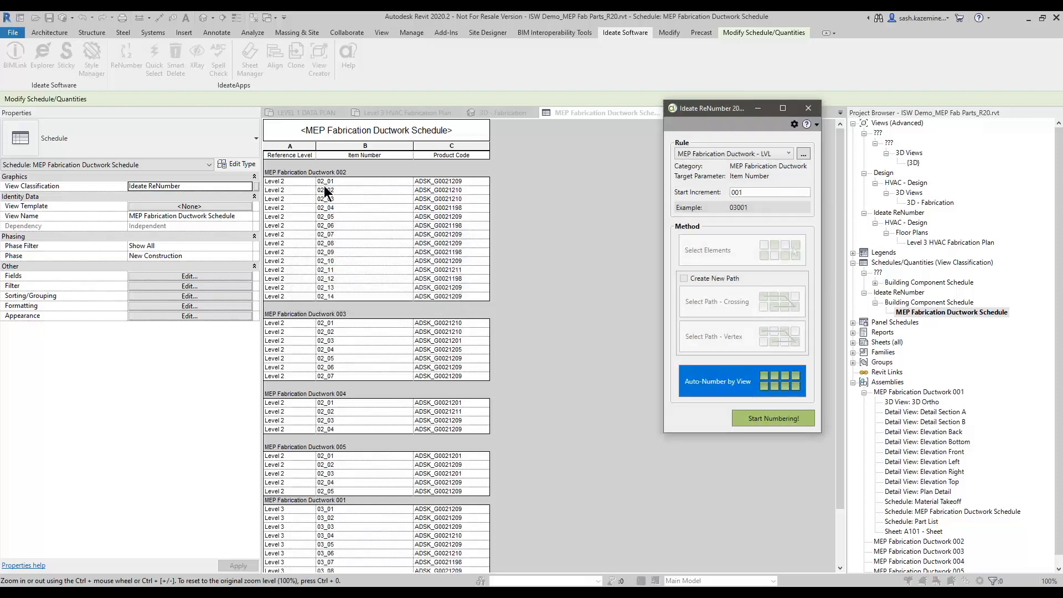
{"action": "left_click", "coordinate": [776, 150]}
{"action": "left_click", "coordinate": [757, 265]}
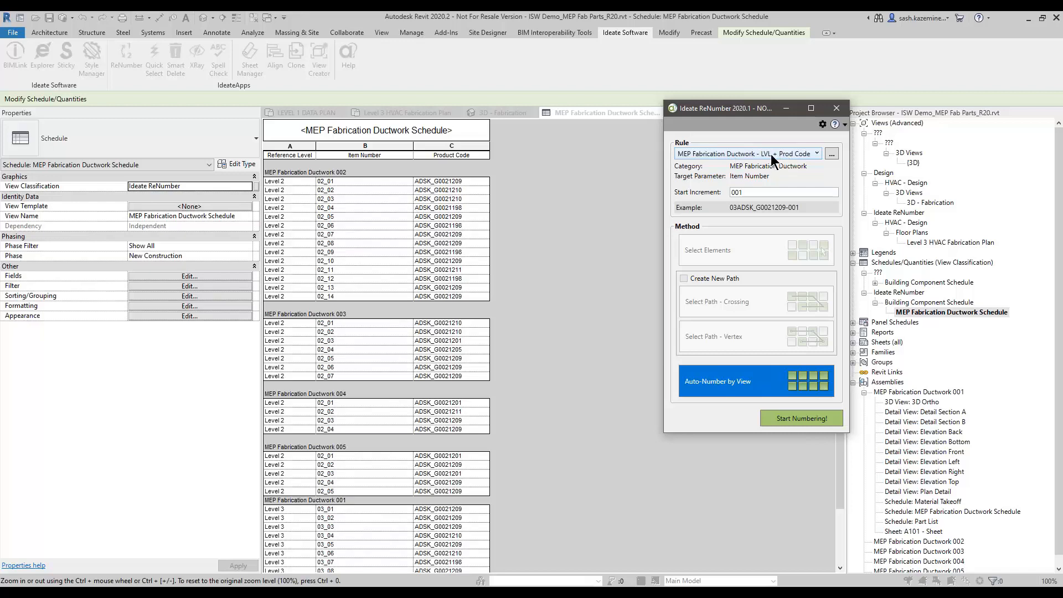
Step: Inspect the LVL + Prod Code rule's definition, including its Product Code field, without saving changes
{"action": "left_click", "coordinate": [831, 152]}
{"action": "left_click", "coordinate": [809, 207]}
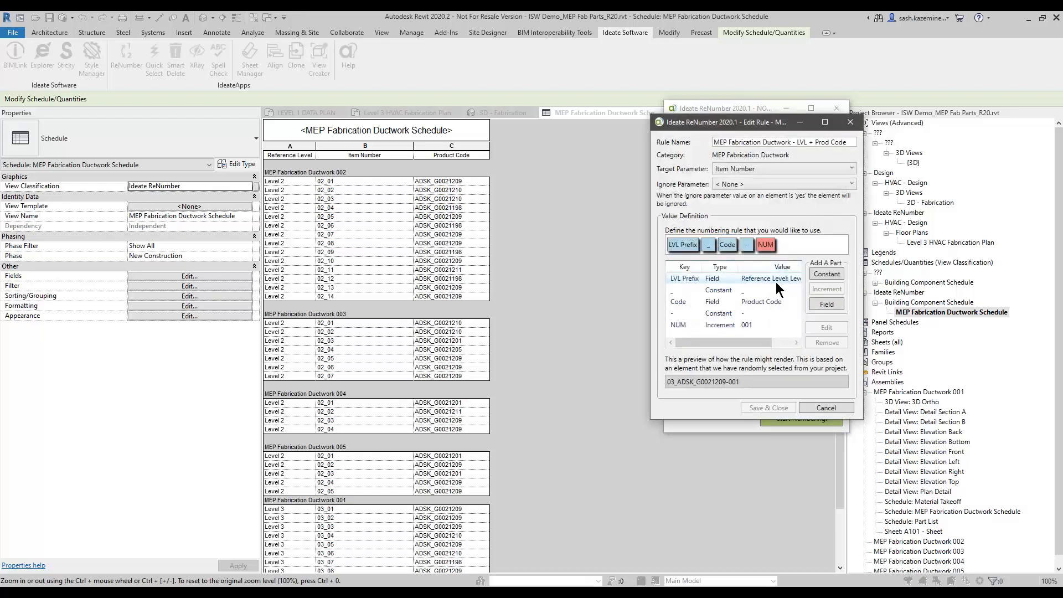
{"action": "double_click", "coordinate": [757, 302]}
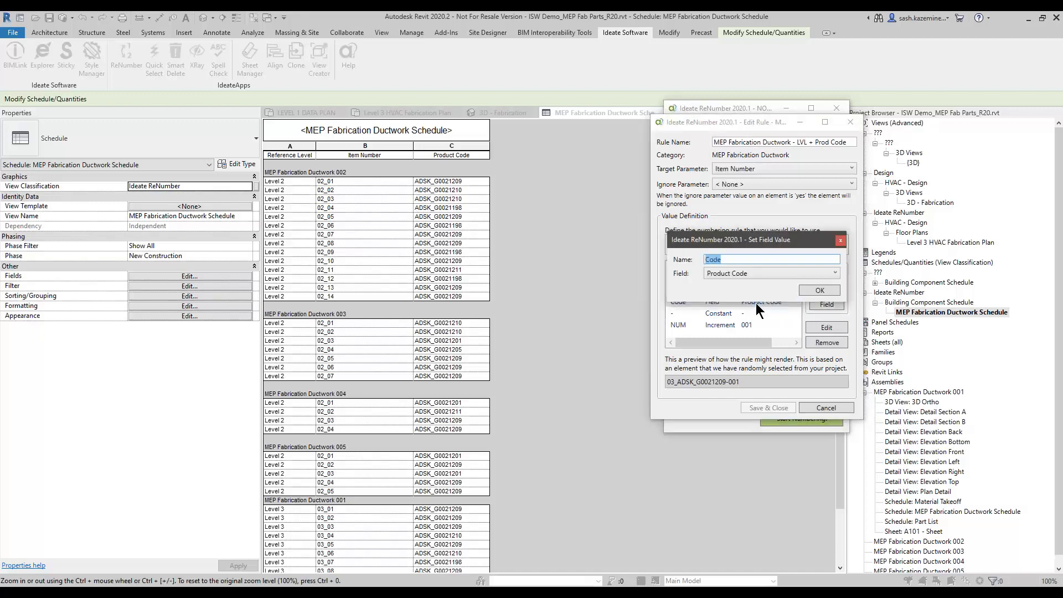
{"action": "left_click", "coordinate": [814, 290]}
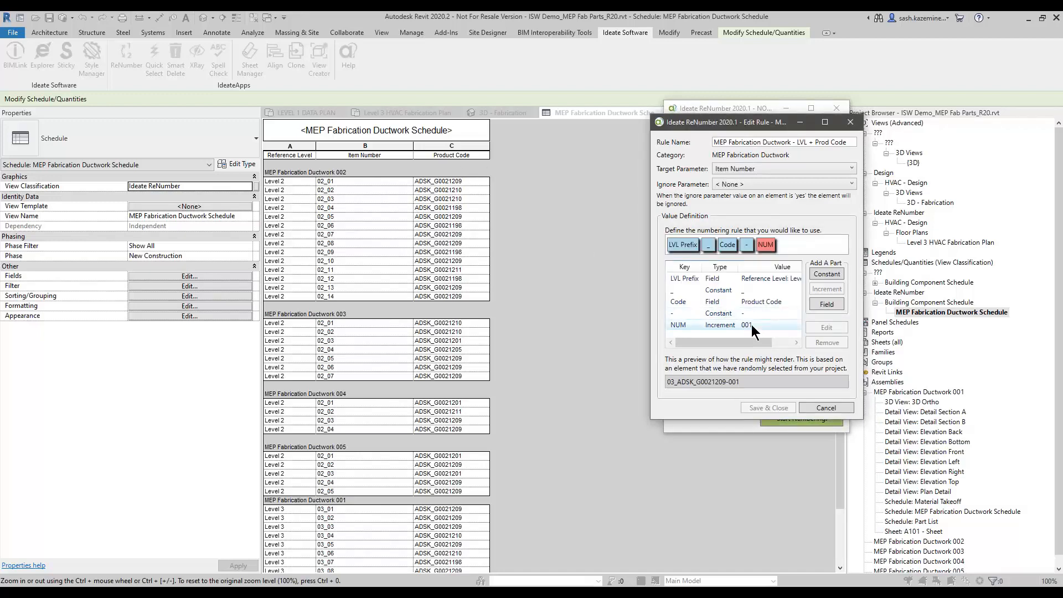
{"action": "left_click", "coordinate": [824, 409]}
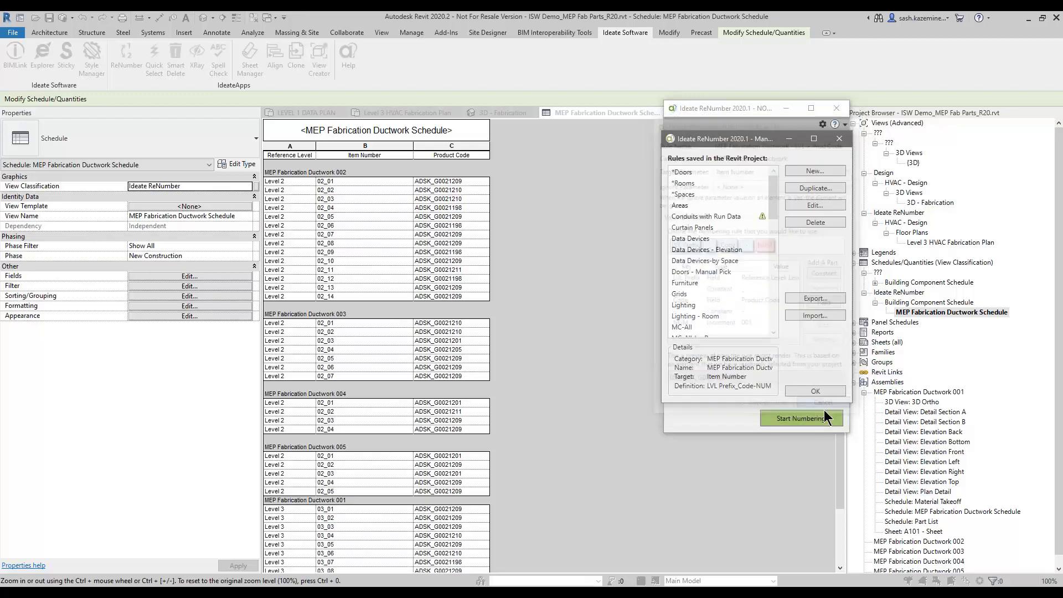
{"action": "left_click", "coordinate": [814, 391]}
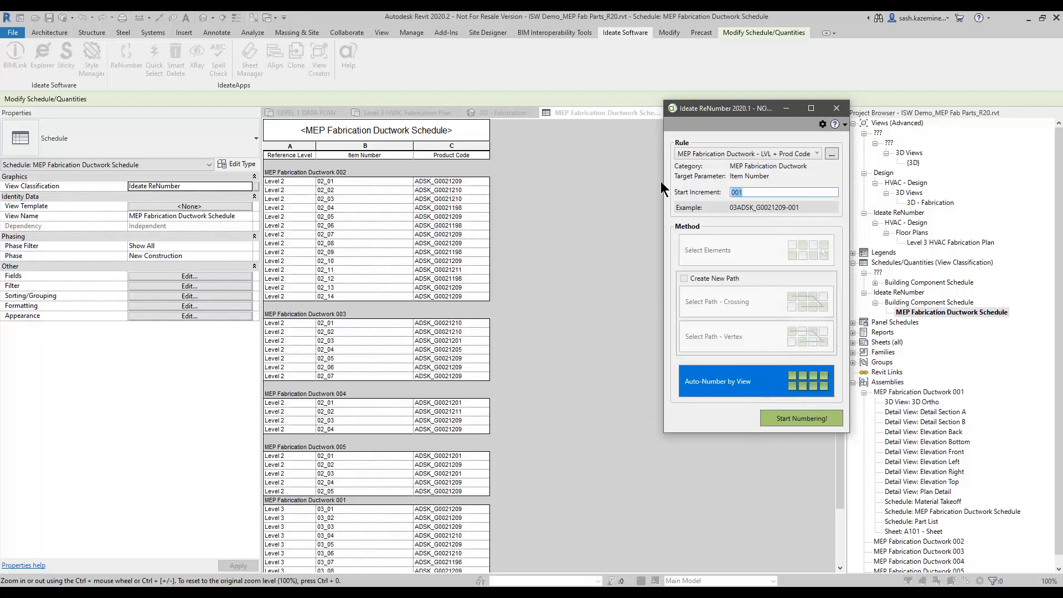
Step: Set the start increment to 1, auto-number the schedule's ductwork with the level and product code rule, accept the changes, and close Ideate ReNumber
{"action": "type", "text": "1"}
{"action": "key", "text": "Tab"}
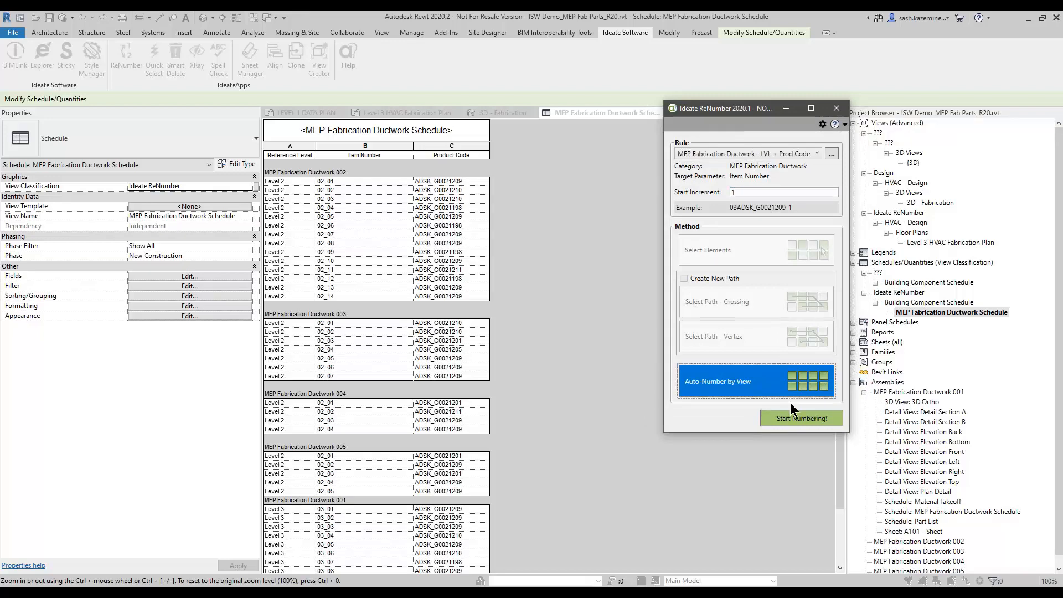
{"action": "left_click", "coordinate": [809, 419]}
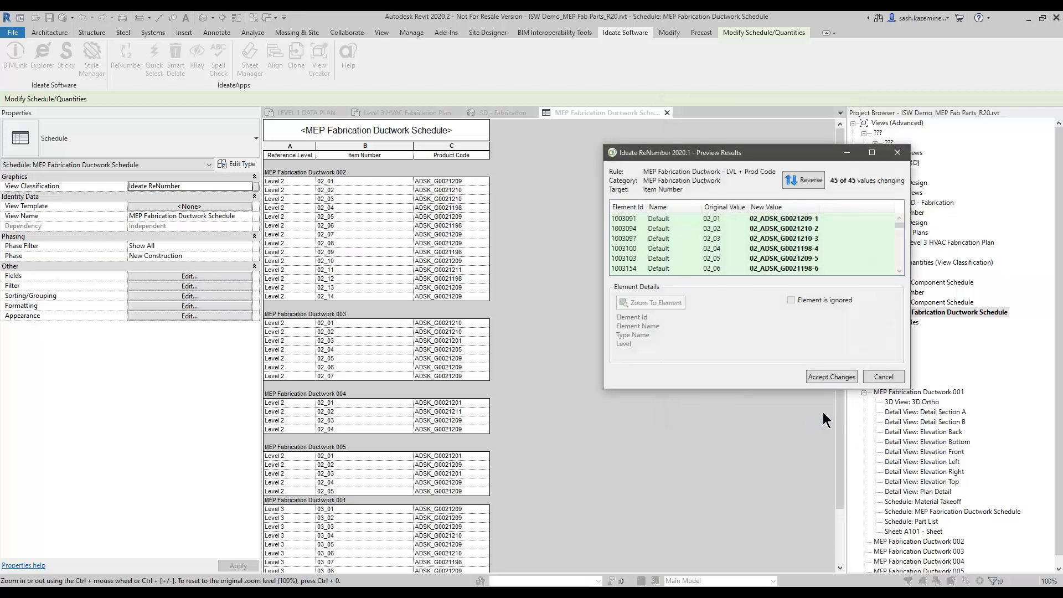
{"action": "left_click", "coordinate": [833, 377]}
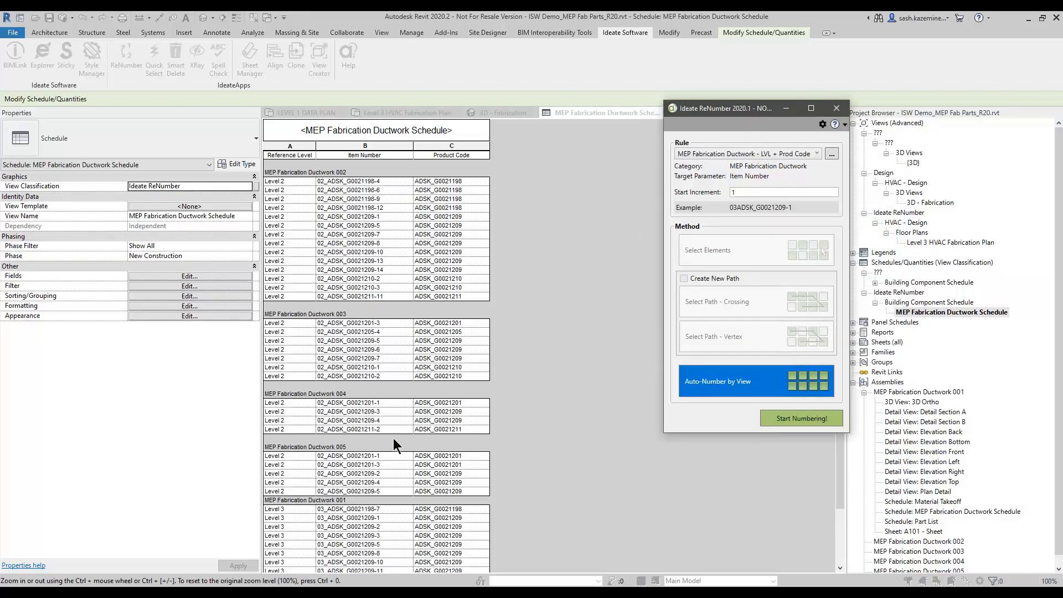
{"action": "left_click", "coordinate": [836, 108]}
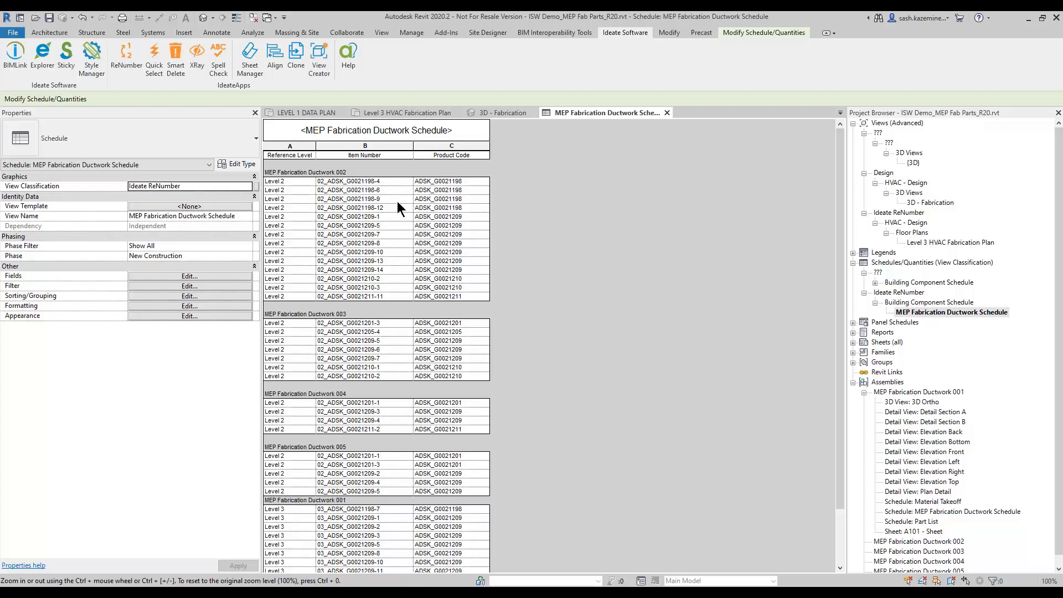
Step: Restart Ideate ReNumber with the MEP Fabrication Ductwork - LVL rule, auto-number the ductwork from 001, and accept the changes
{"action": "left_click", "coordinate": [135, 58]}
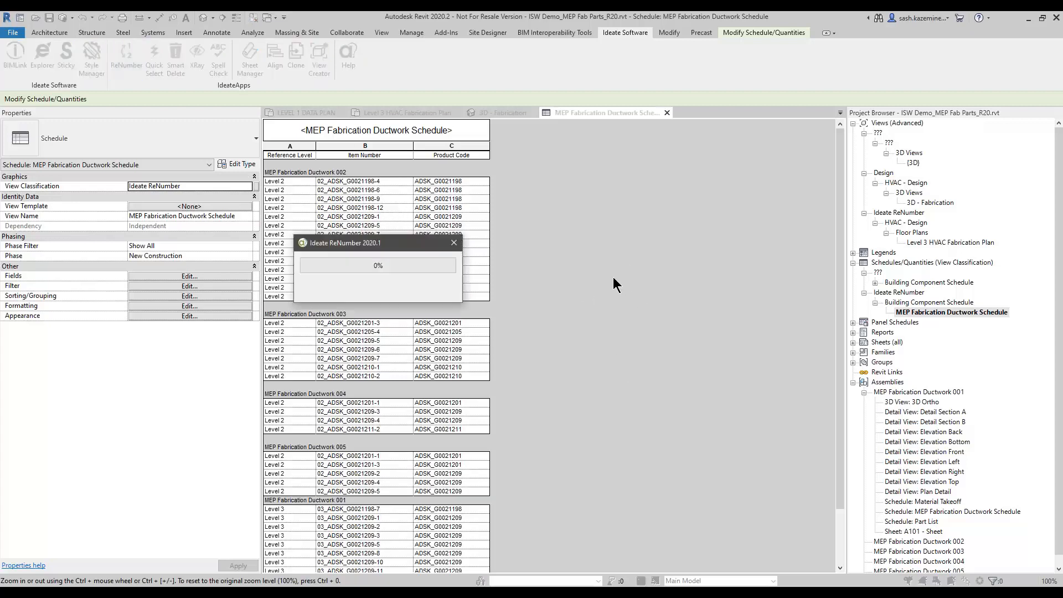
{"action": "left_click", "coordinate": [752, 154]}
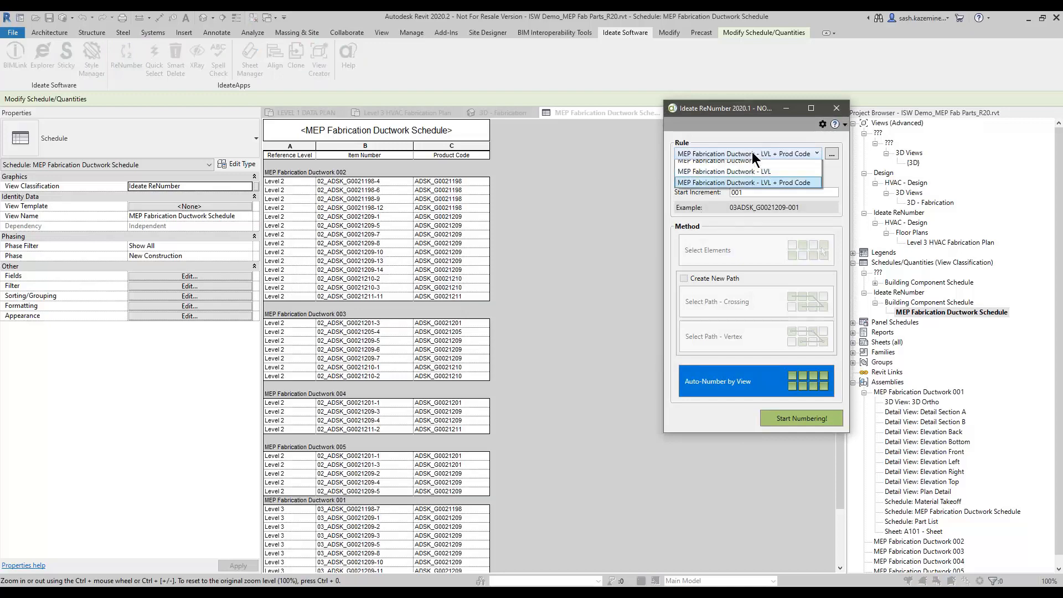
{"action": "left_click", "coordinate": [752, 254]}
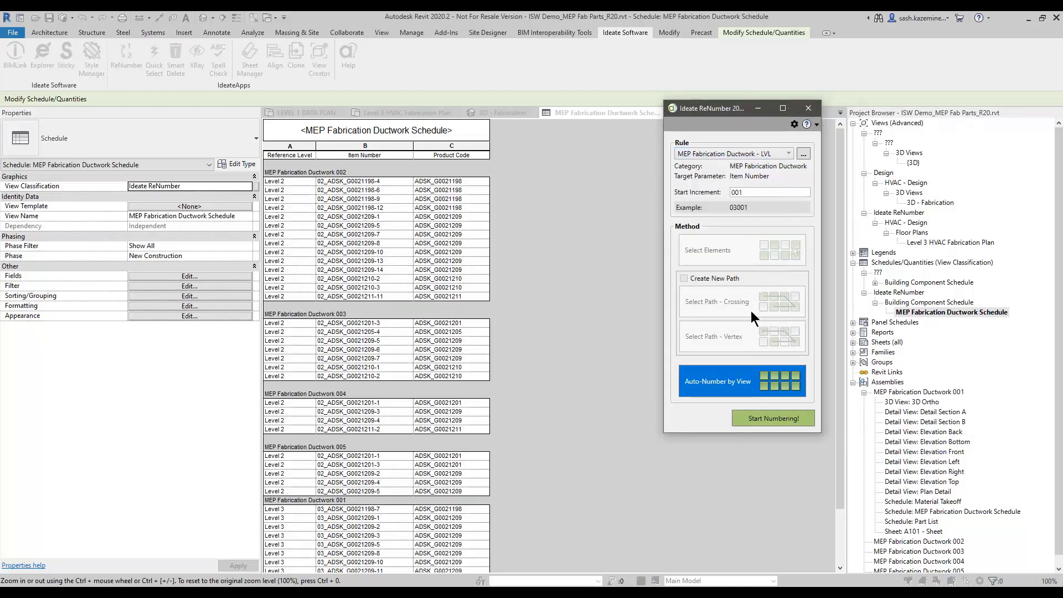
{"action": "left_click", "coordinate": [759, 418]}
{"action": "left_click", "coordinate": [809, 377]}
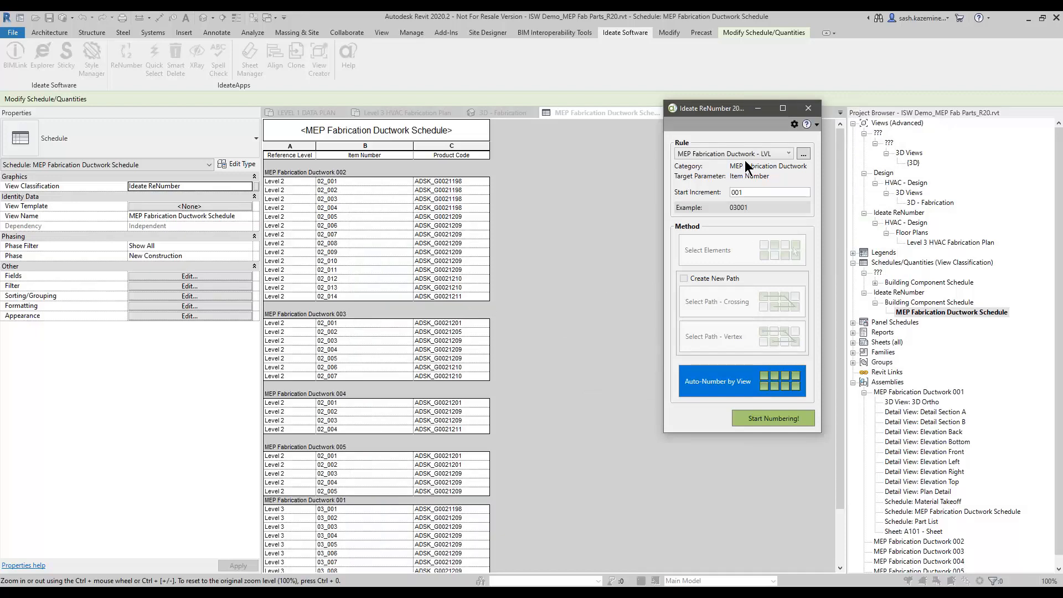
Step: Auto-number the ductwork from 001 with the MEP Fabrication Ductwork - LVL + Prod Code rule, and open the Level 3 HVAC Fabrication Plan
{"action": "left_click", "coordinate": [745, 155]}
{"action": "left_click", "coordinate": [715, 273]}
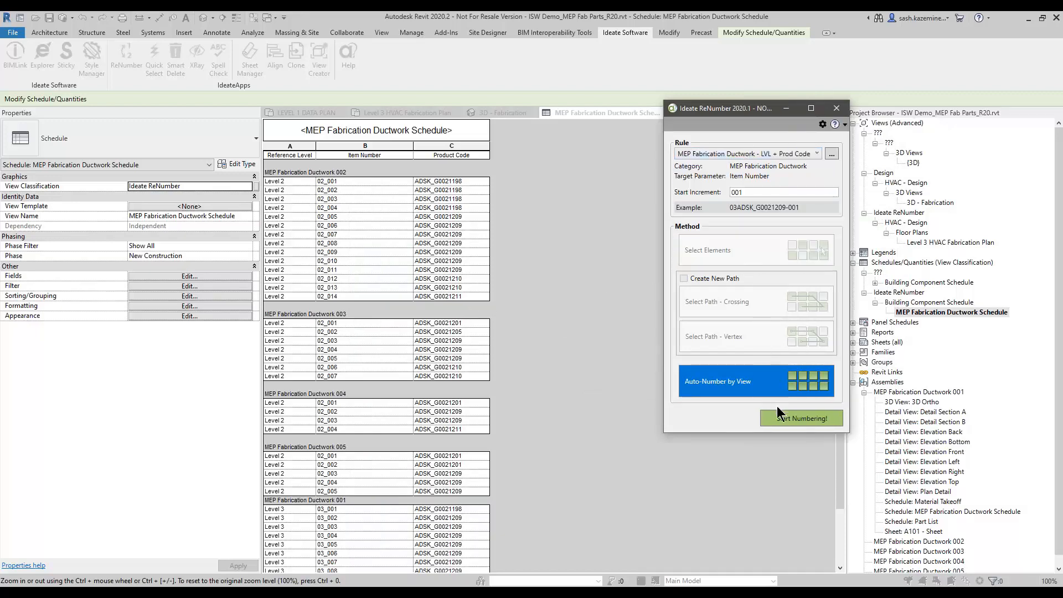
{"action": "left_click", "coordinate": [786, 418]}
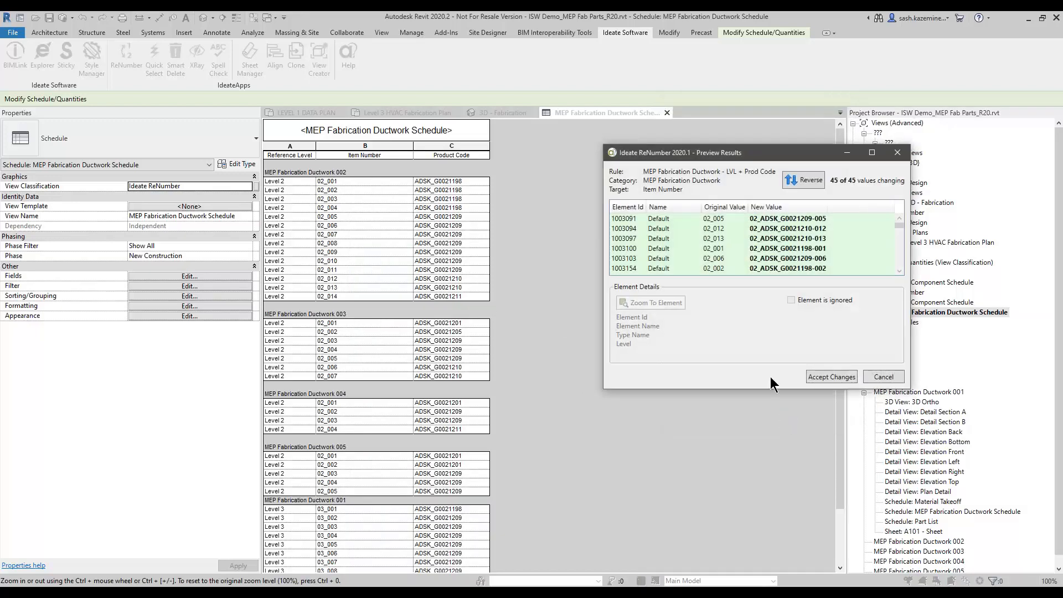
{"action": "left_click", "coordinate": [824, 378]}
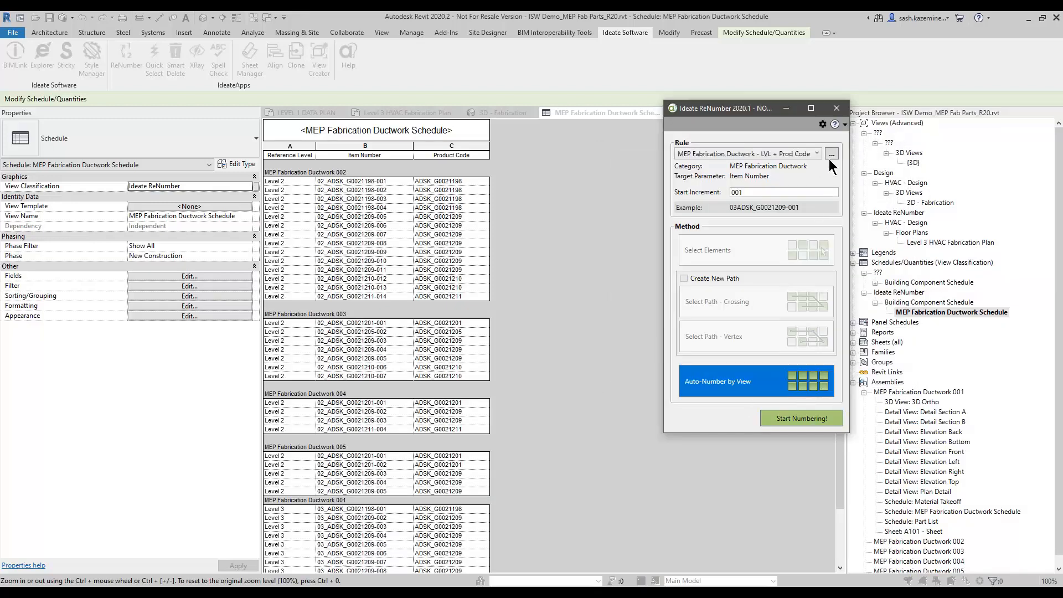
{"action": "left_click", "coordinate": [837, 109]}
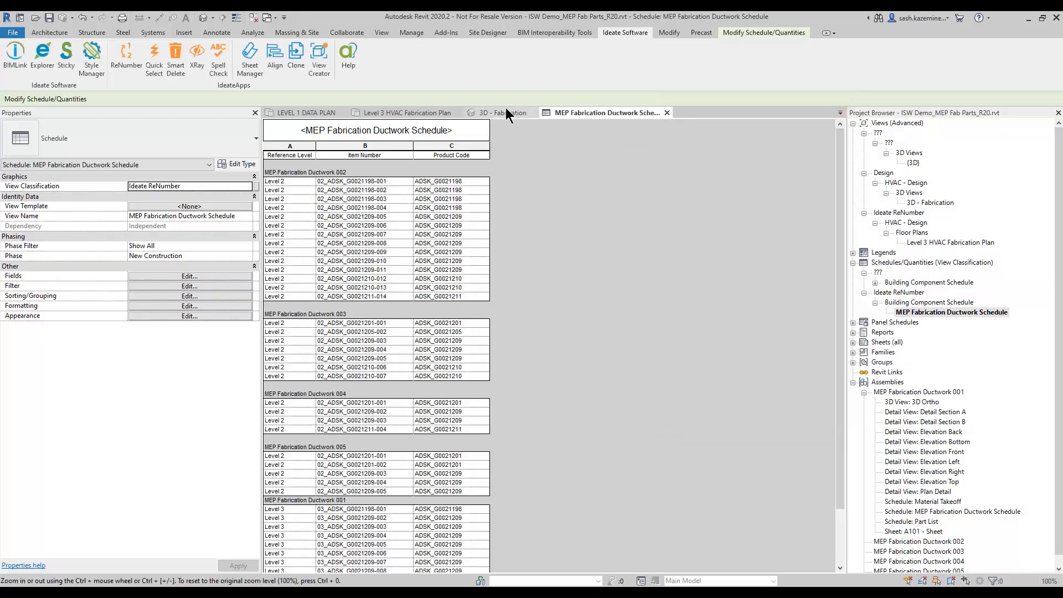
{"action": "left_click", "coordinate": [416, 114]}
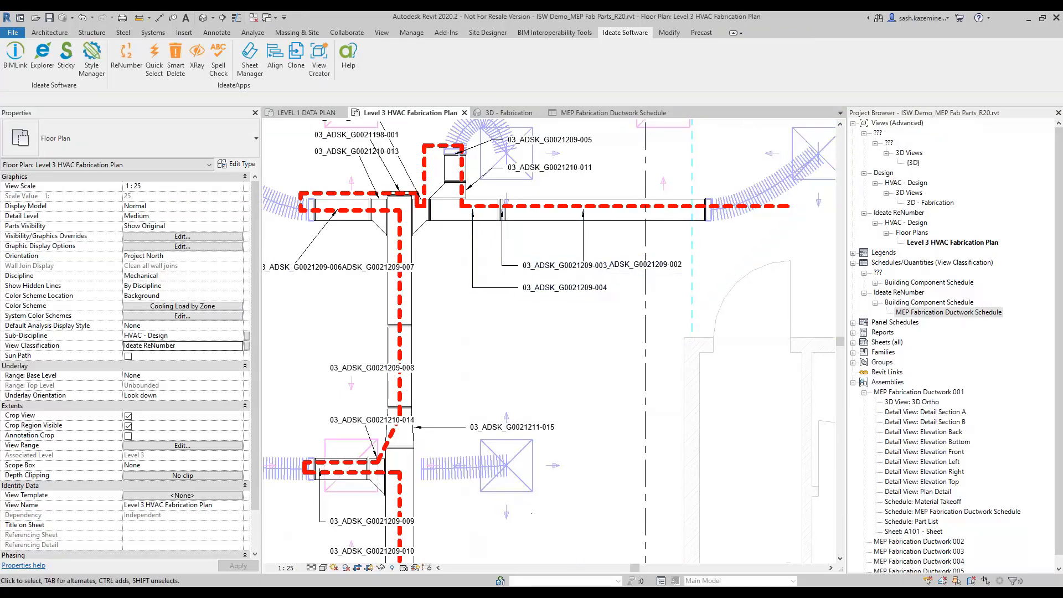
Step: Switch to the PowerPoint slide show and advance to the November 2019 release download slide
{"action": "key", "text": "alt+Tab"}
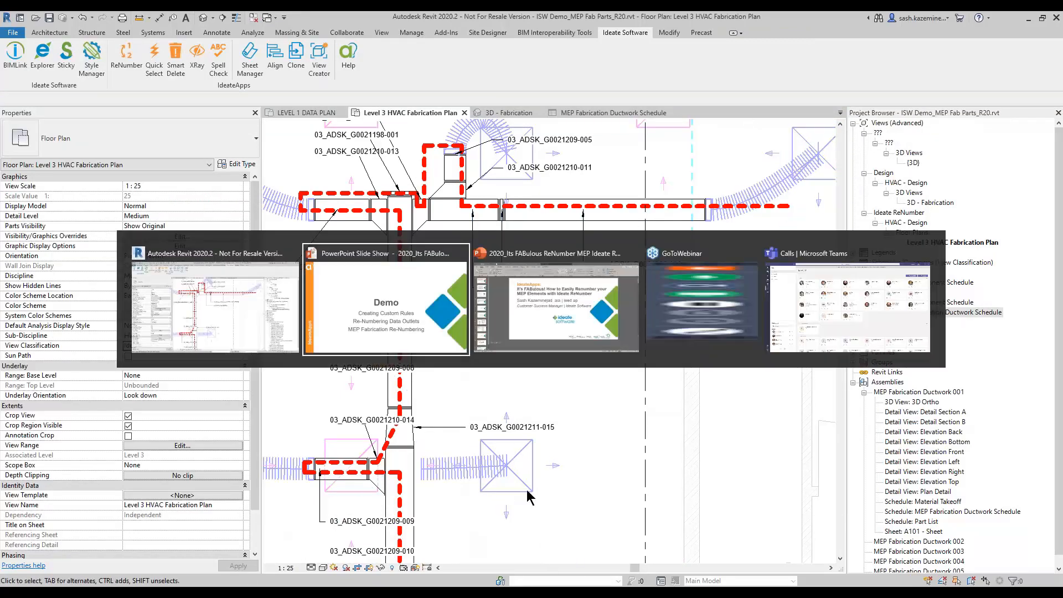
{"action": "key", "text": "Right"}
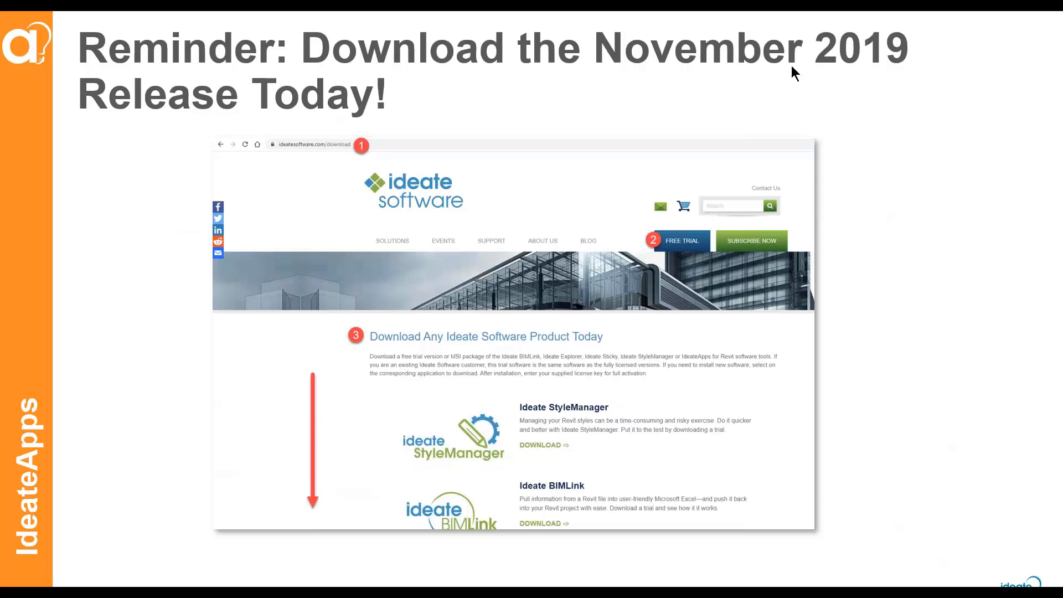
{"action": "key", "text": "ctrl"}
{"action": "key", "text": "ctrl"}
{"action": "left_click", "coordinate": [319, 150]}
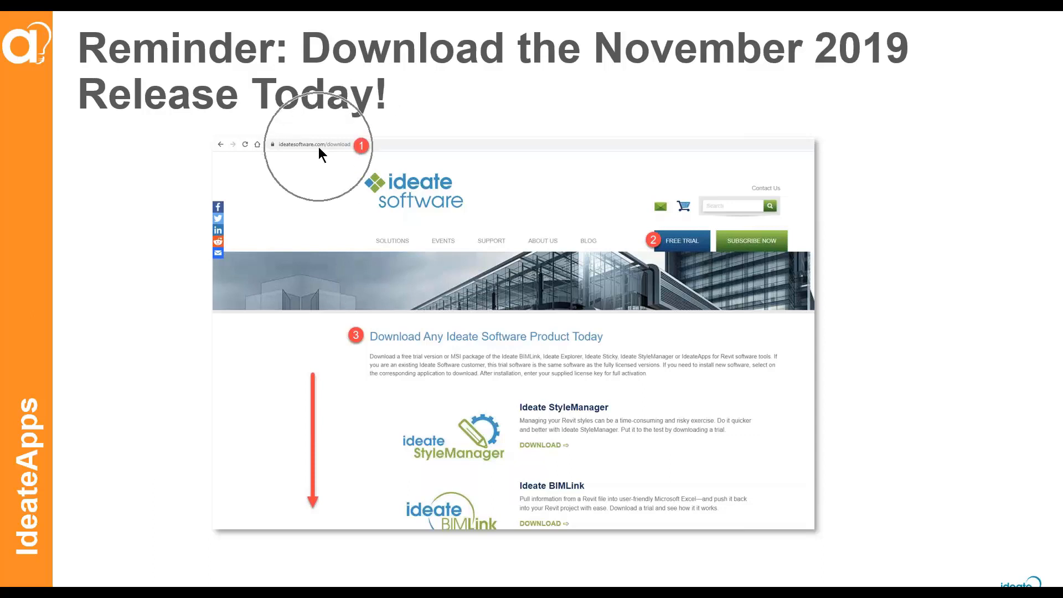